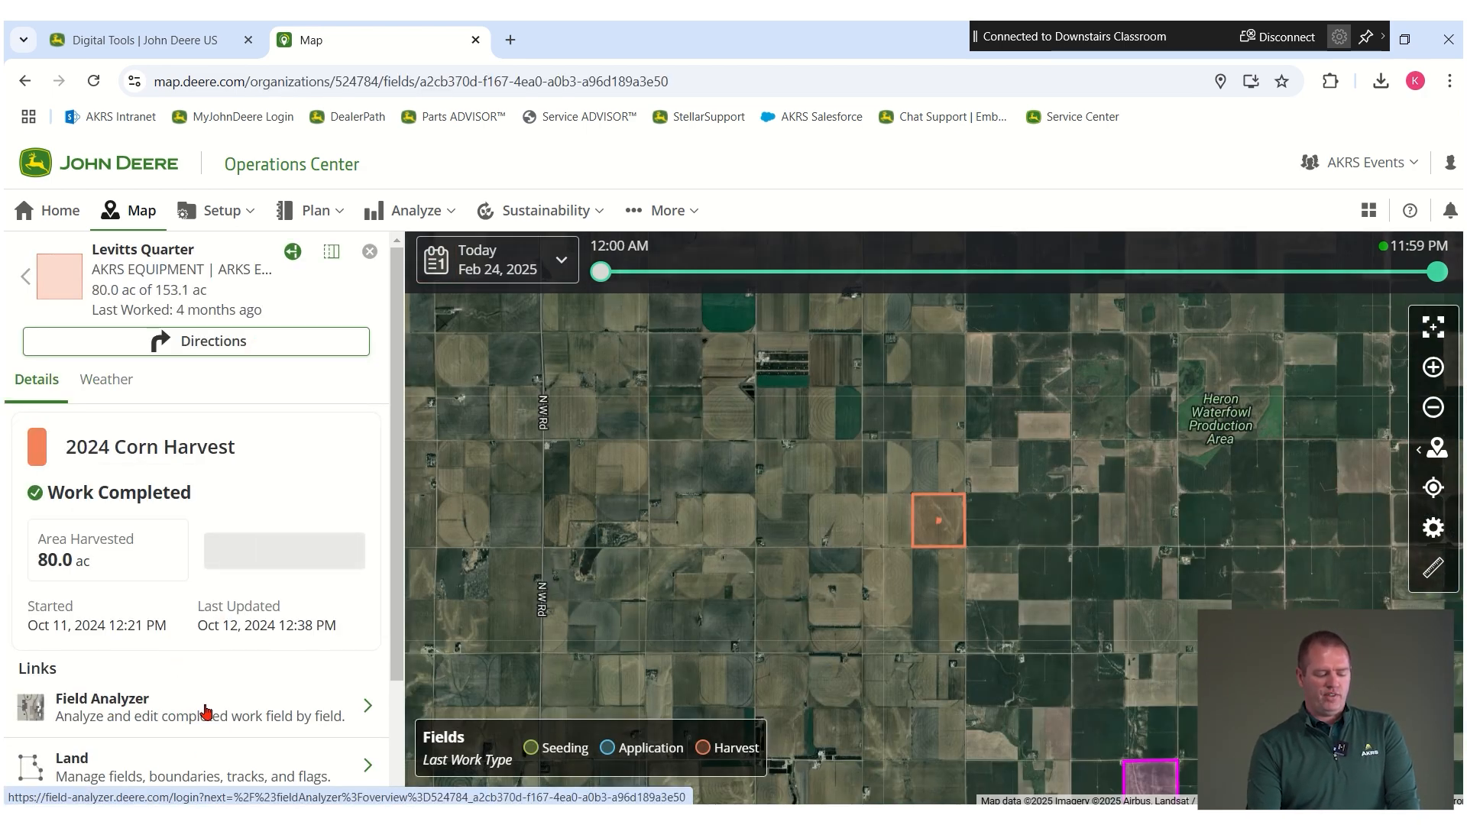
Open the Levitts Quarter field in Field Analyzer and hide the field list beside the map
left_click(203, 706)
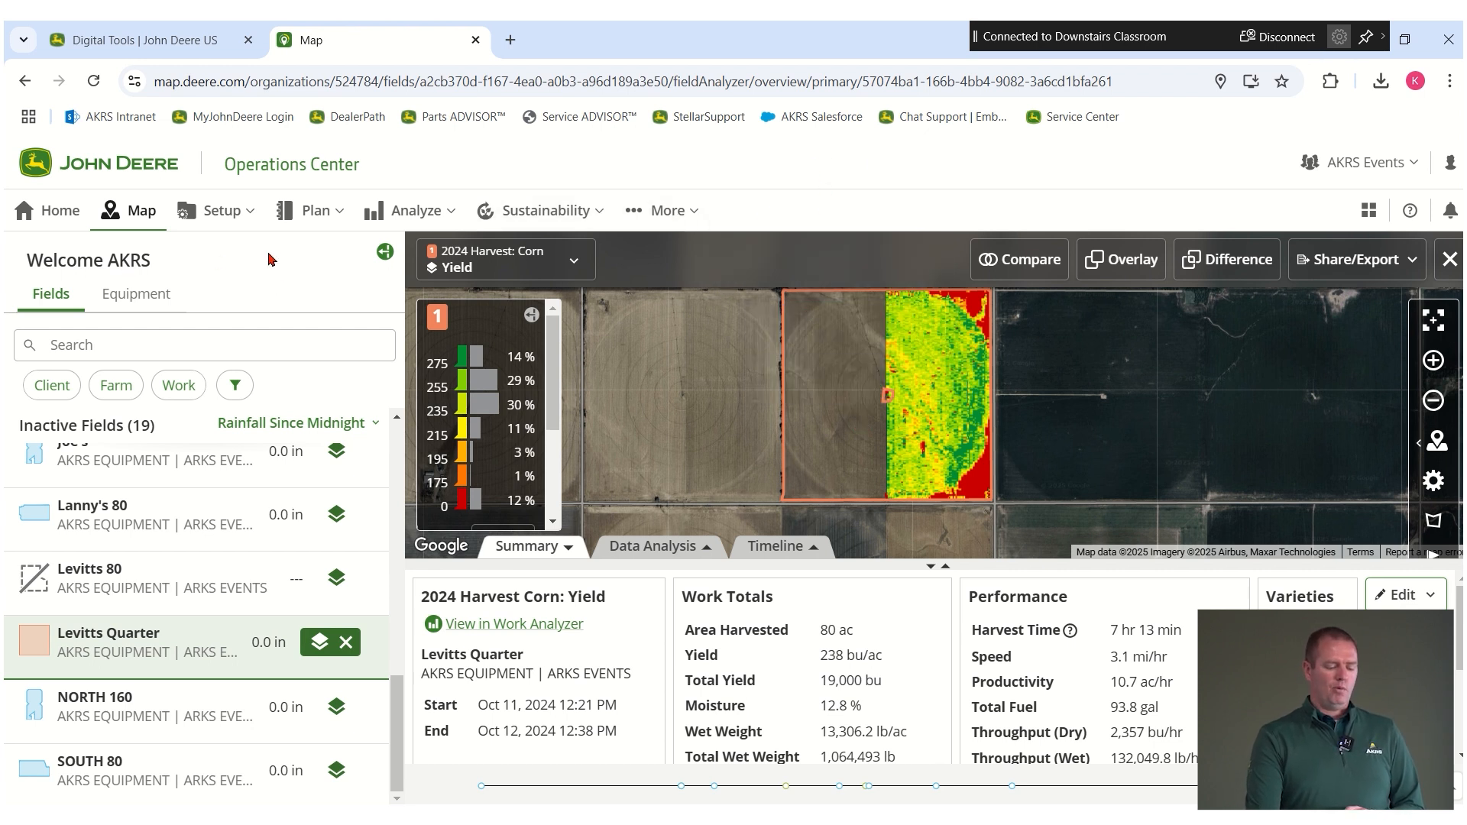
left_click(384, 252)
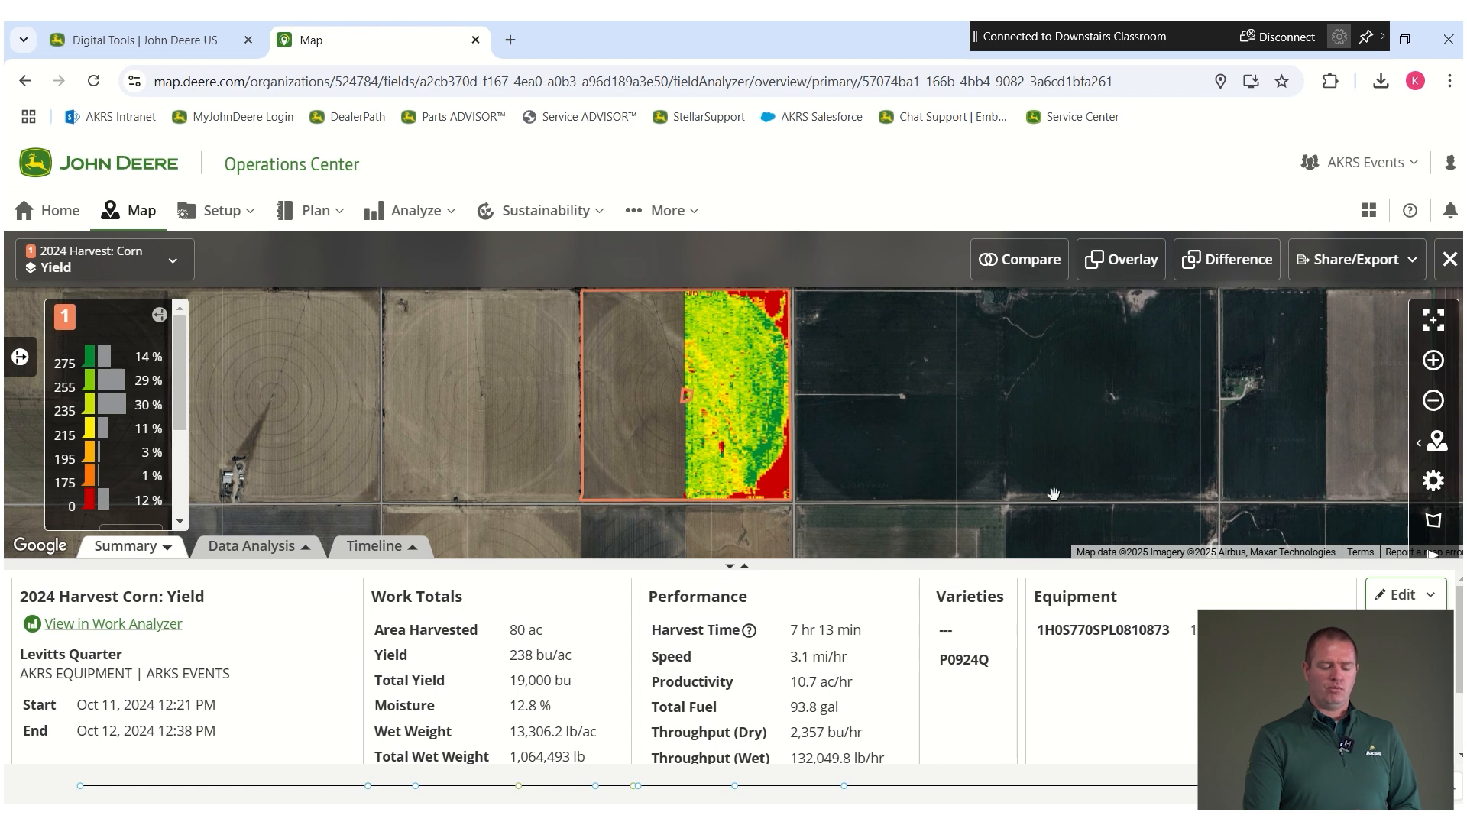
left_click(19, 356)
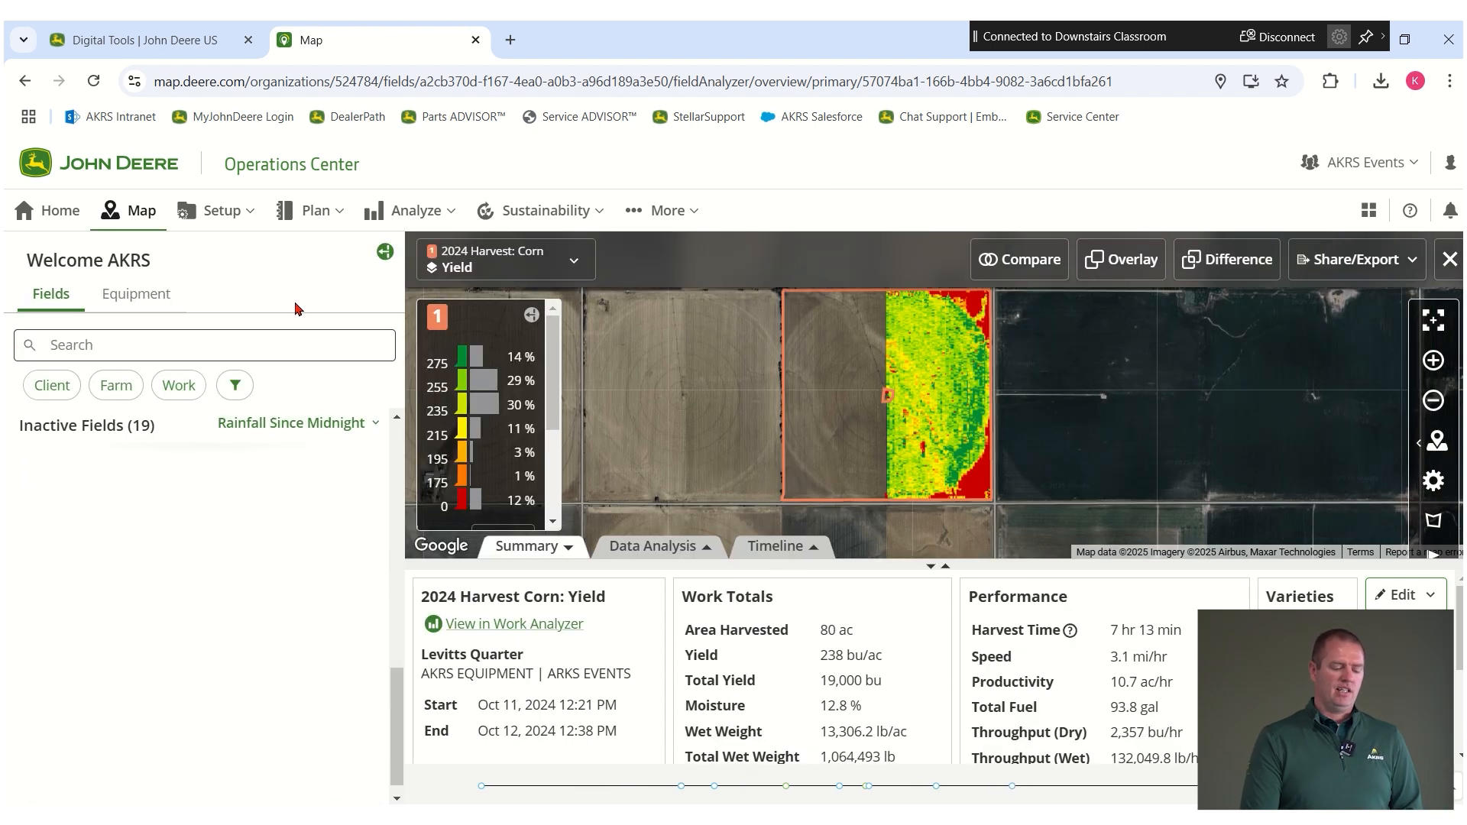
left_click(384, 255)
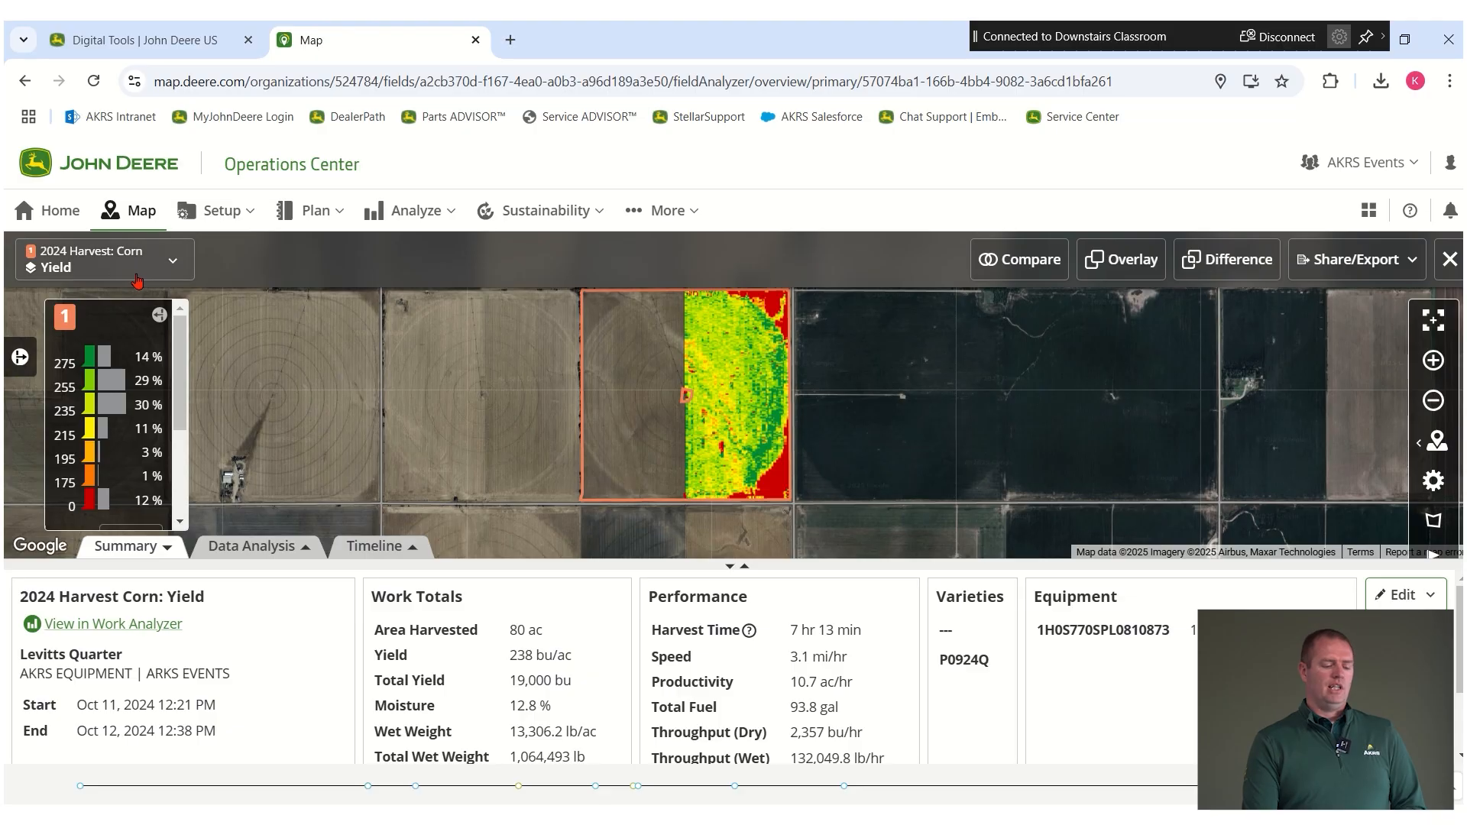
Look through the field's available map layers, from the soil and summary maps back through the operations of past seasons
left_click(172, 264)
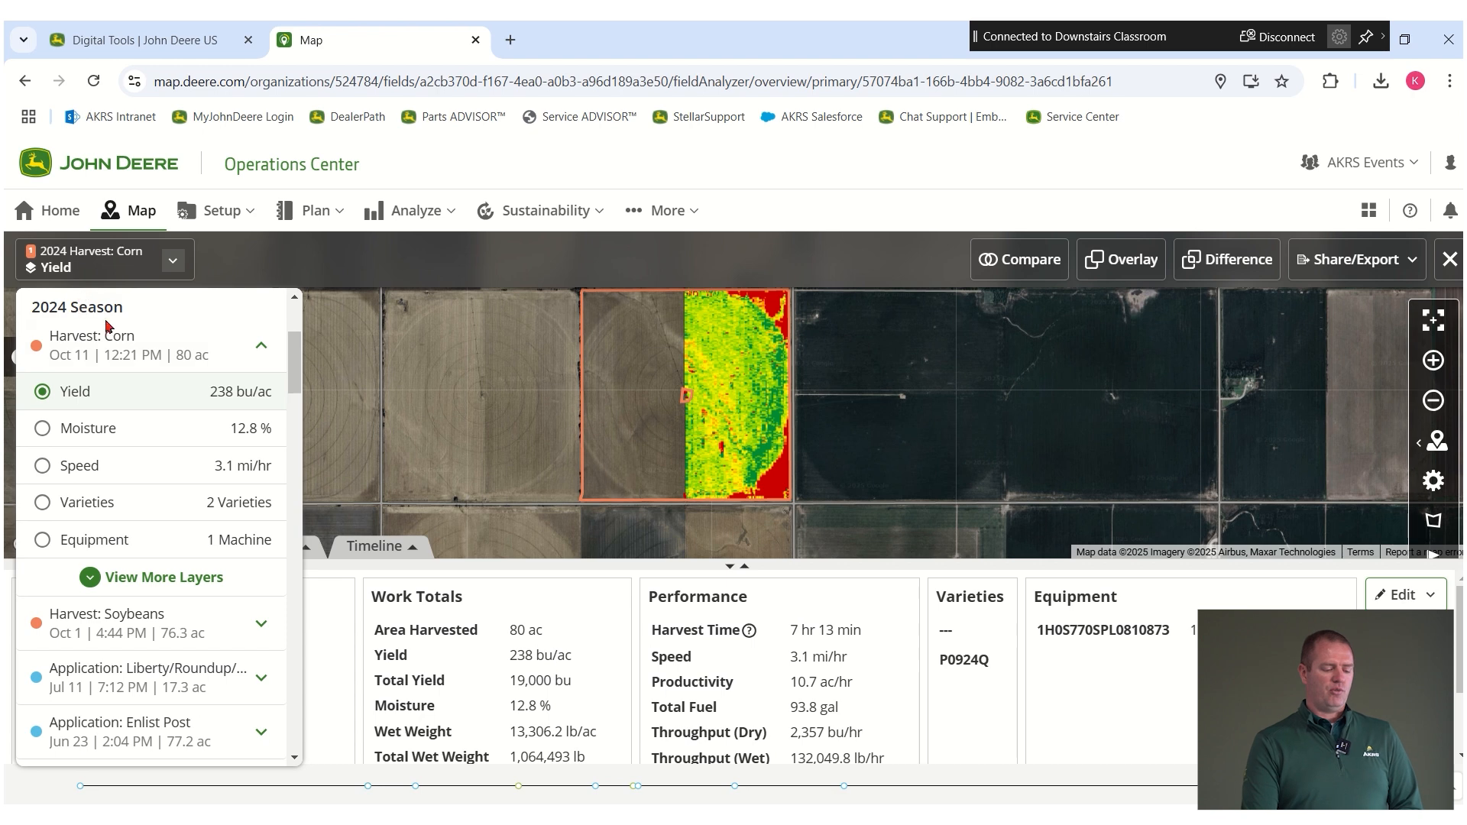
scroll(168, 375, "down", 3)
scroll(178, 384, "down", 1)
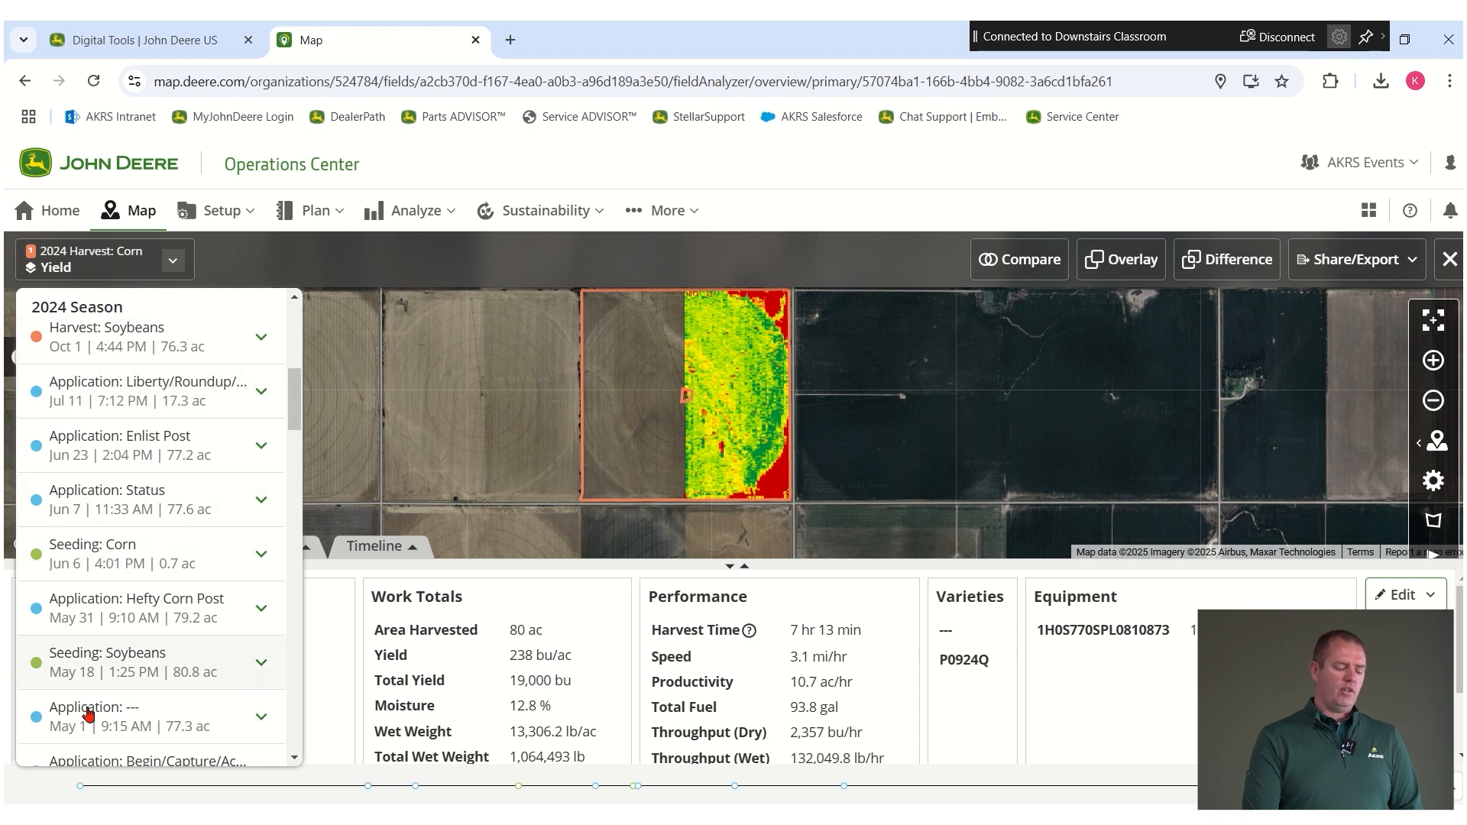
scroll(95, 497, "down", 1)
scroll(106, 428, "up", 6)
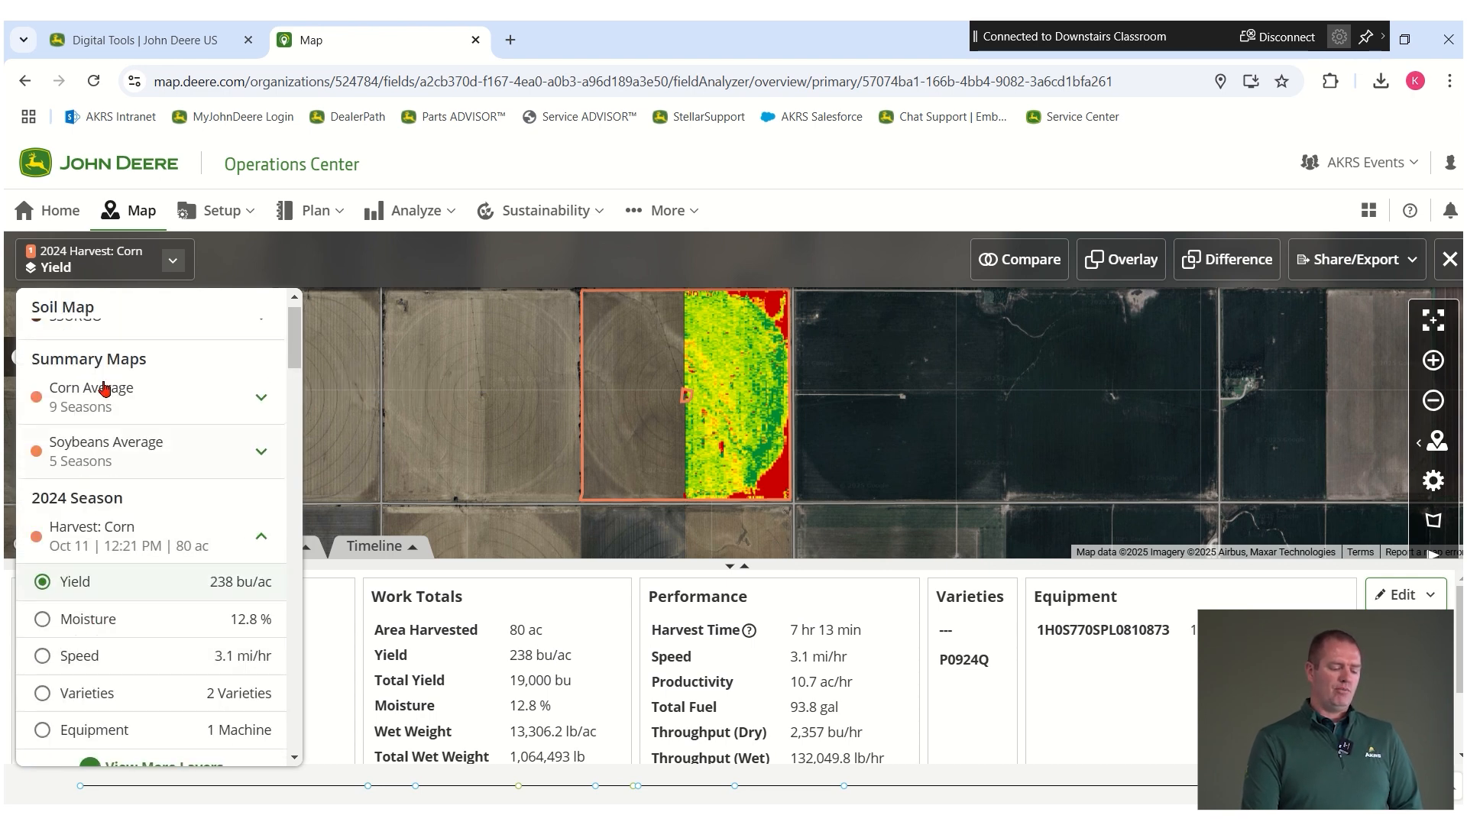
scroll(111, 413, "down", 10)
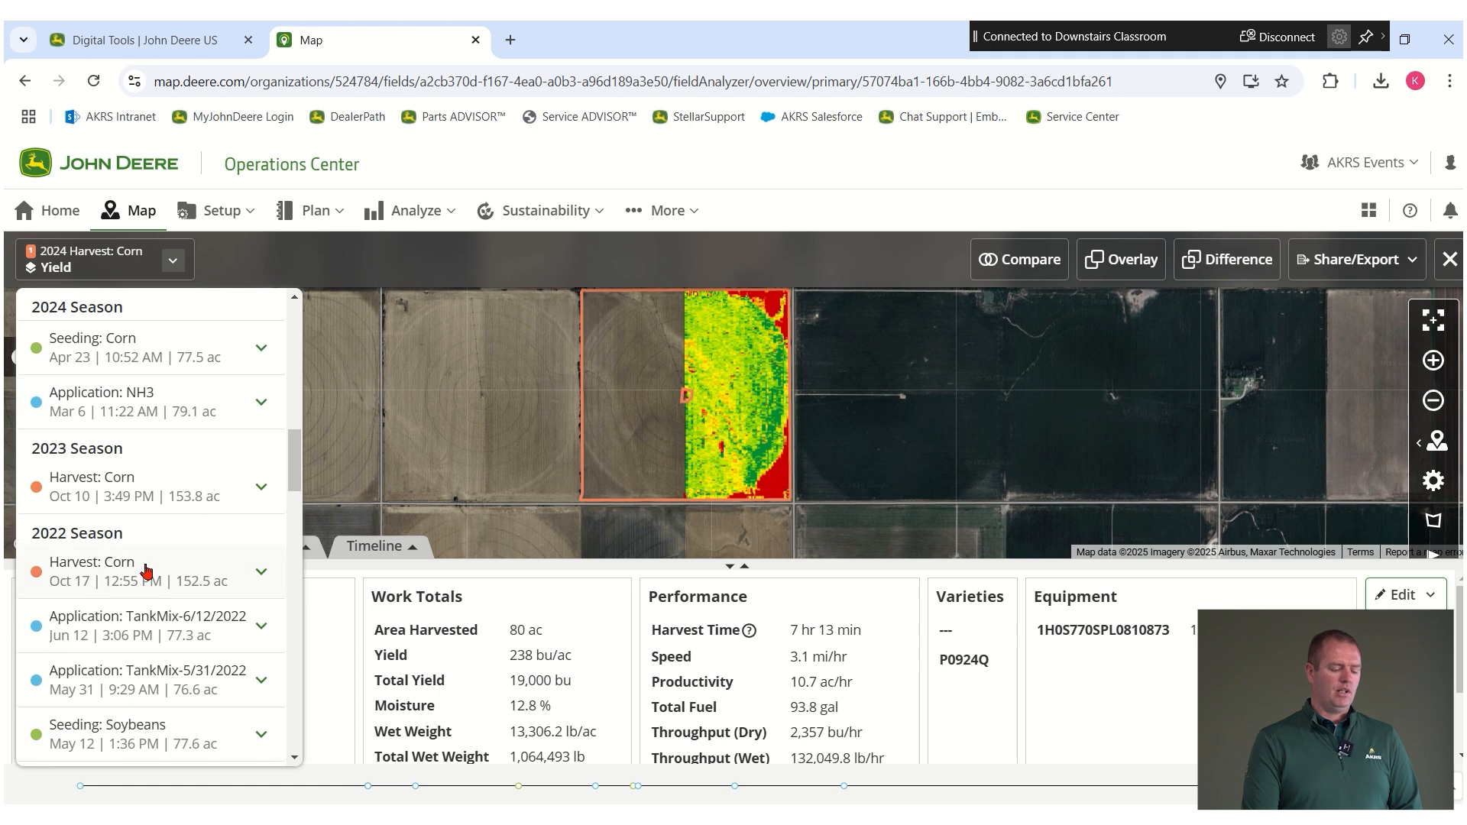
scroll(145, 570, "down", 1)
scroll(98, 541, "up", 2)
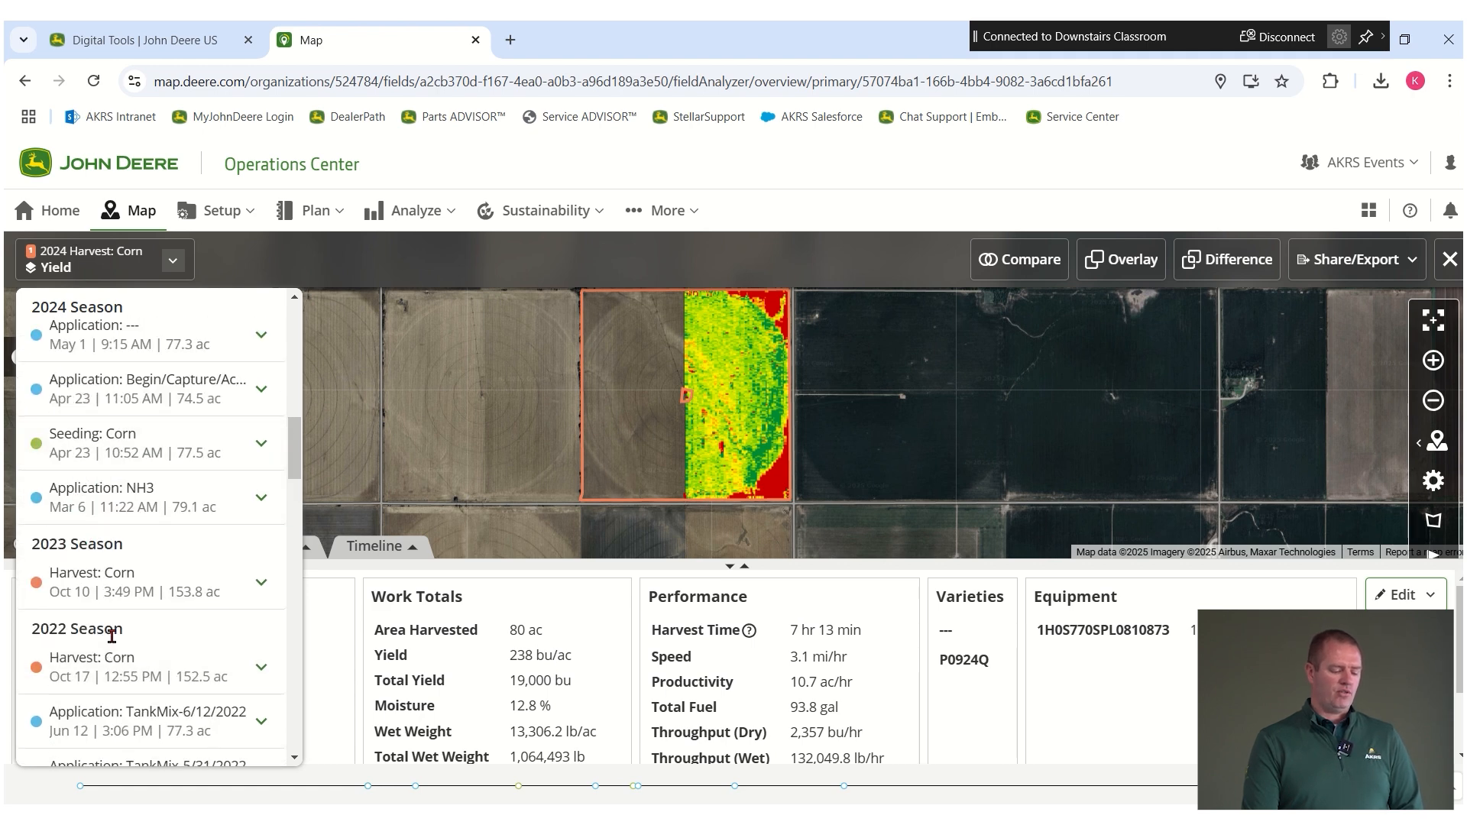
scroll(98, 661, "down", 2)
scroll(98, 661, "down", 8)
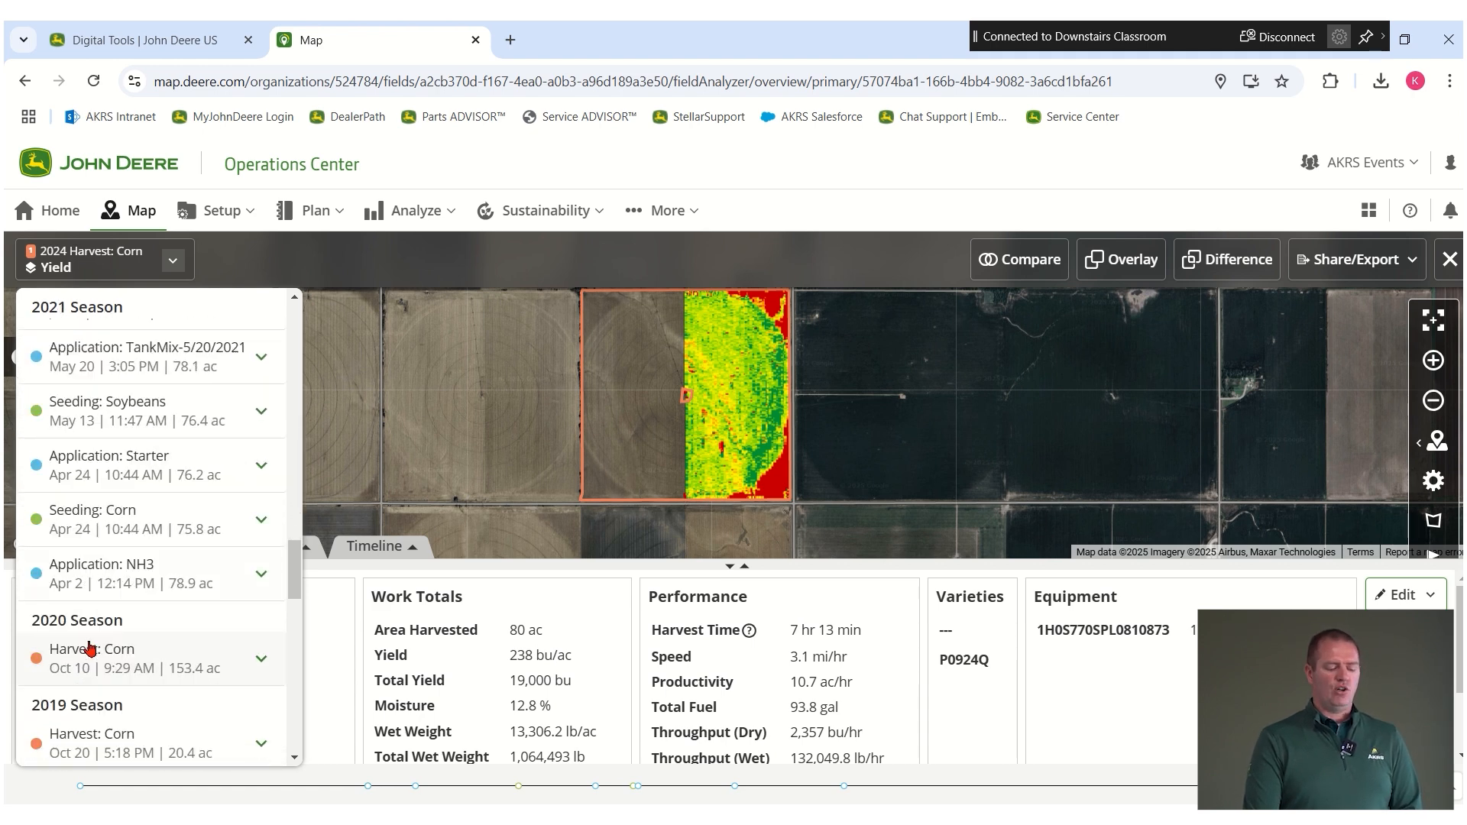
scroll(126, 619, "up", 15)
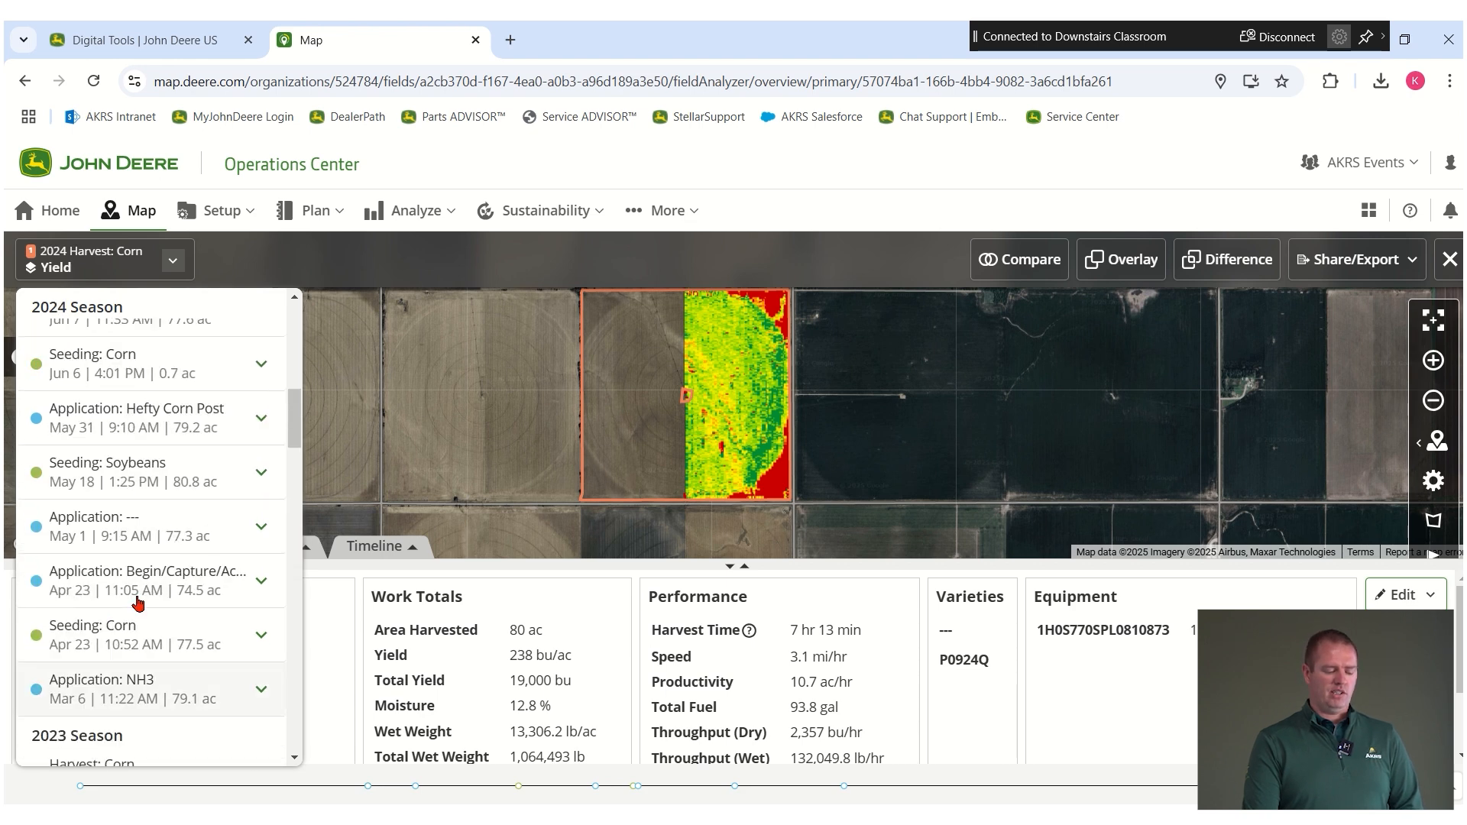
scroll(142, 598, "up", 2)
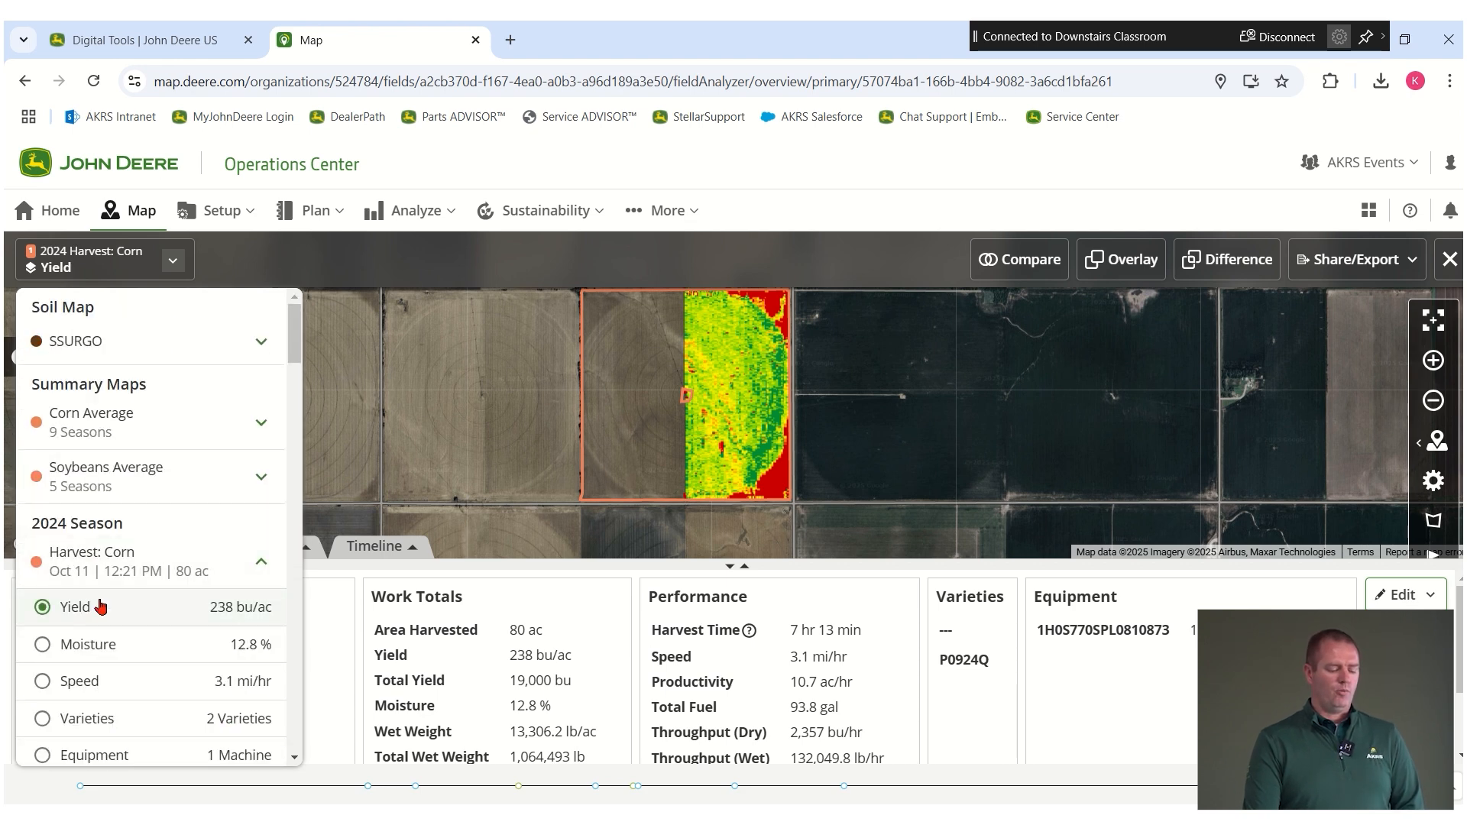
scroll(165, 504, "down", 3)
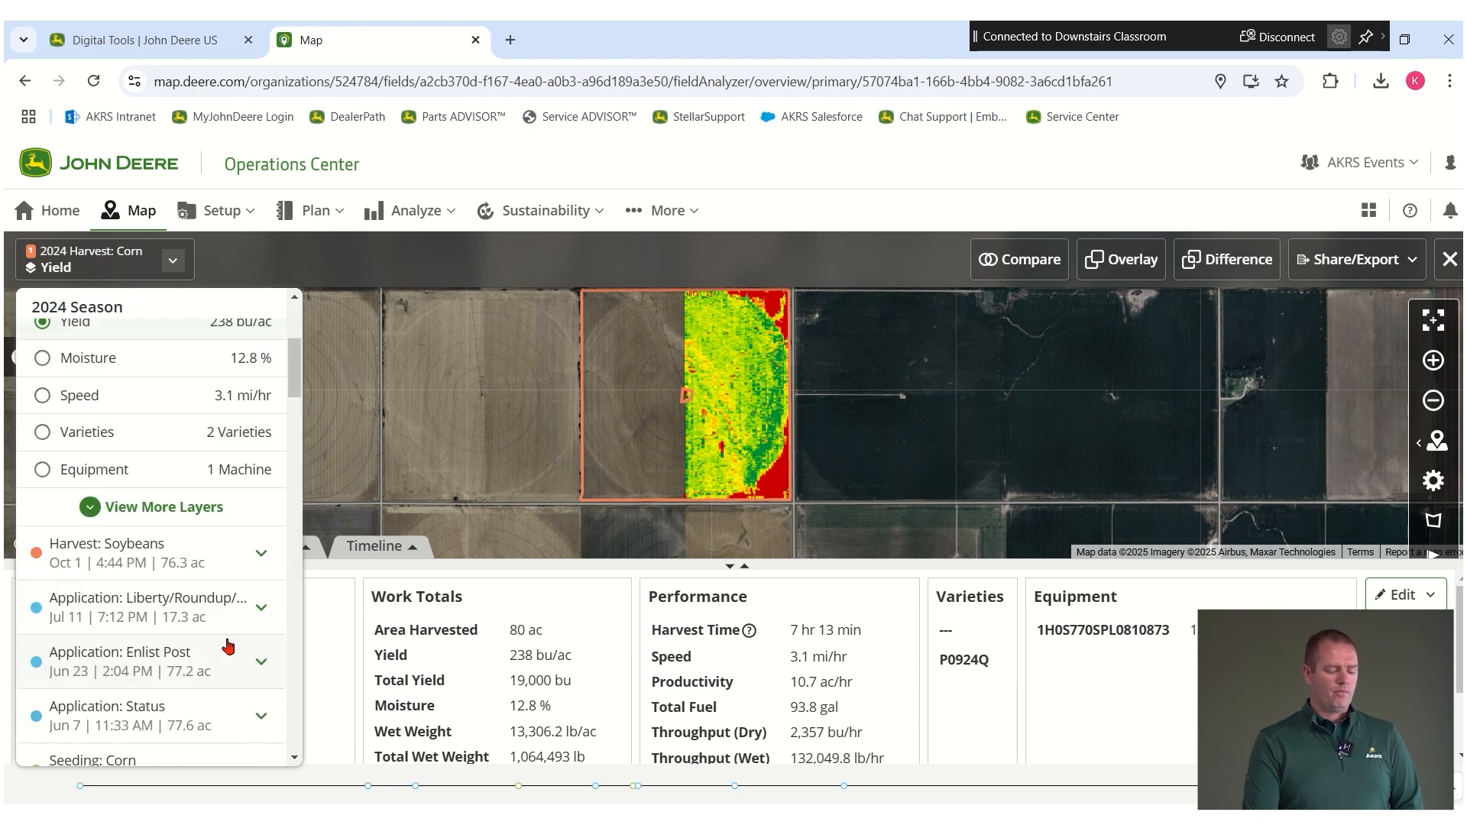
Expand the additional layers of the 2024 corn harvest and display its Fuel Rate (Area) layer
left_click(165, 507)
scroll(137, 429, "up", 3)
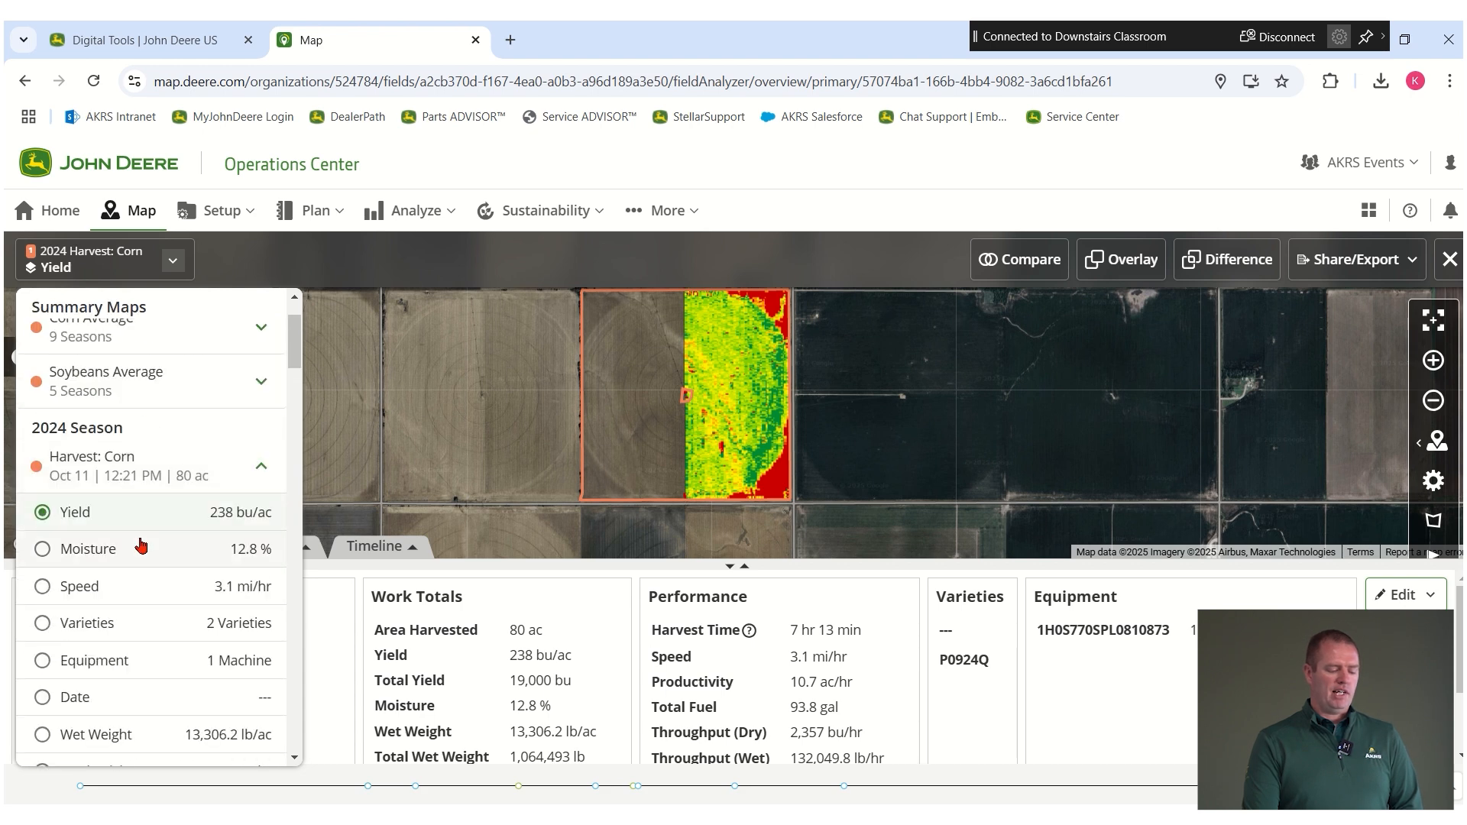
scroll(141, 540, "down", 3)
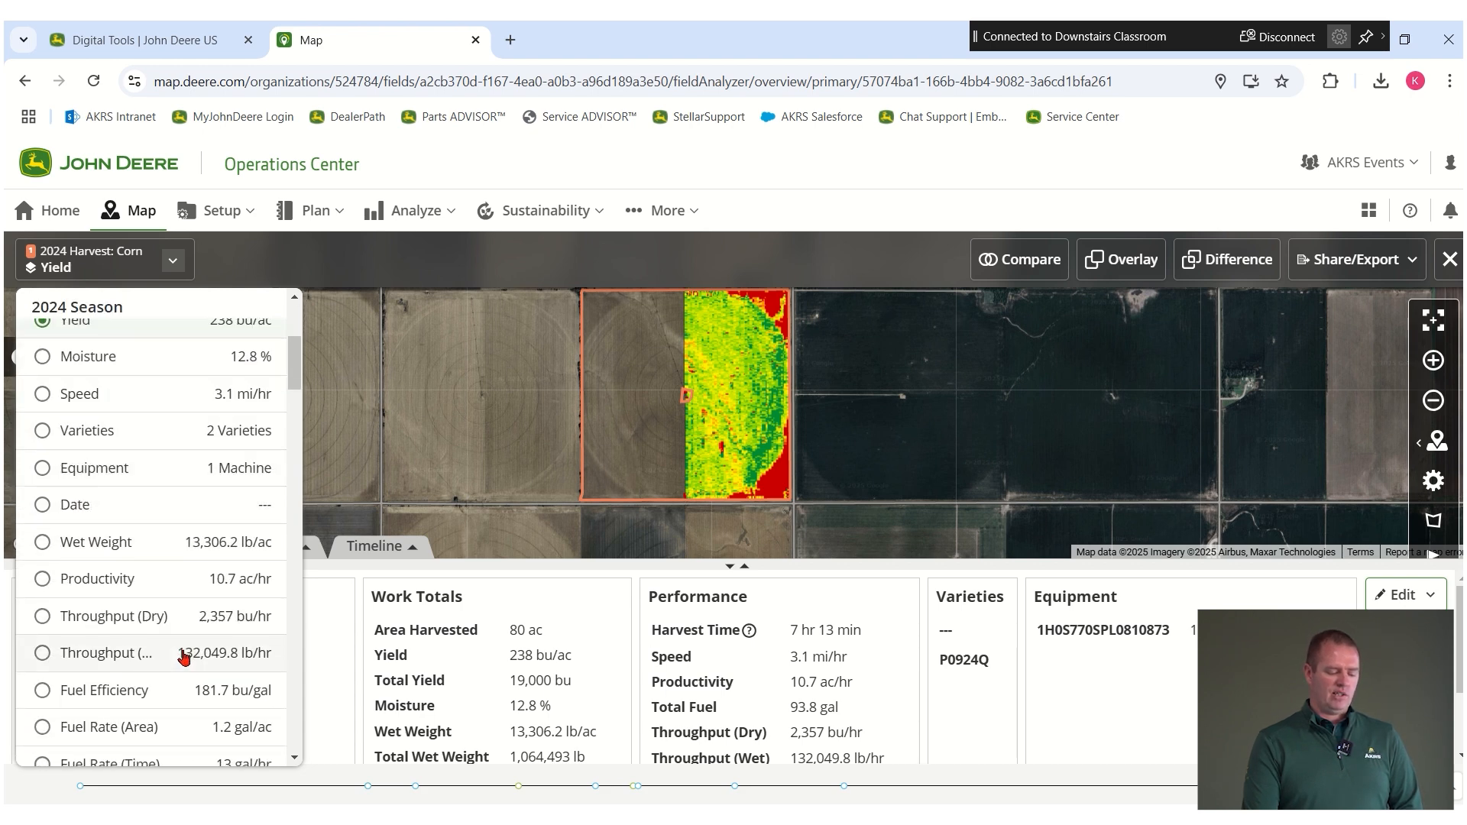
scroll(153, 627, "down", 1)
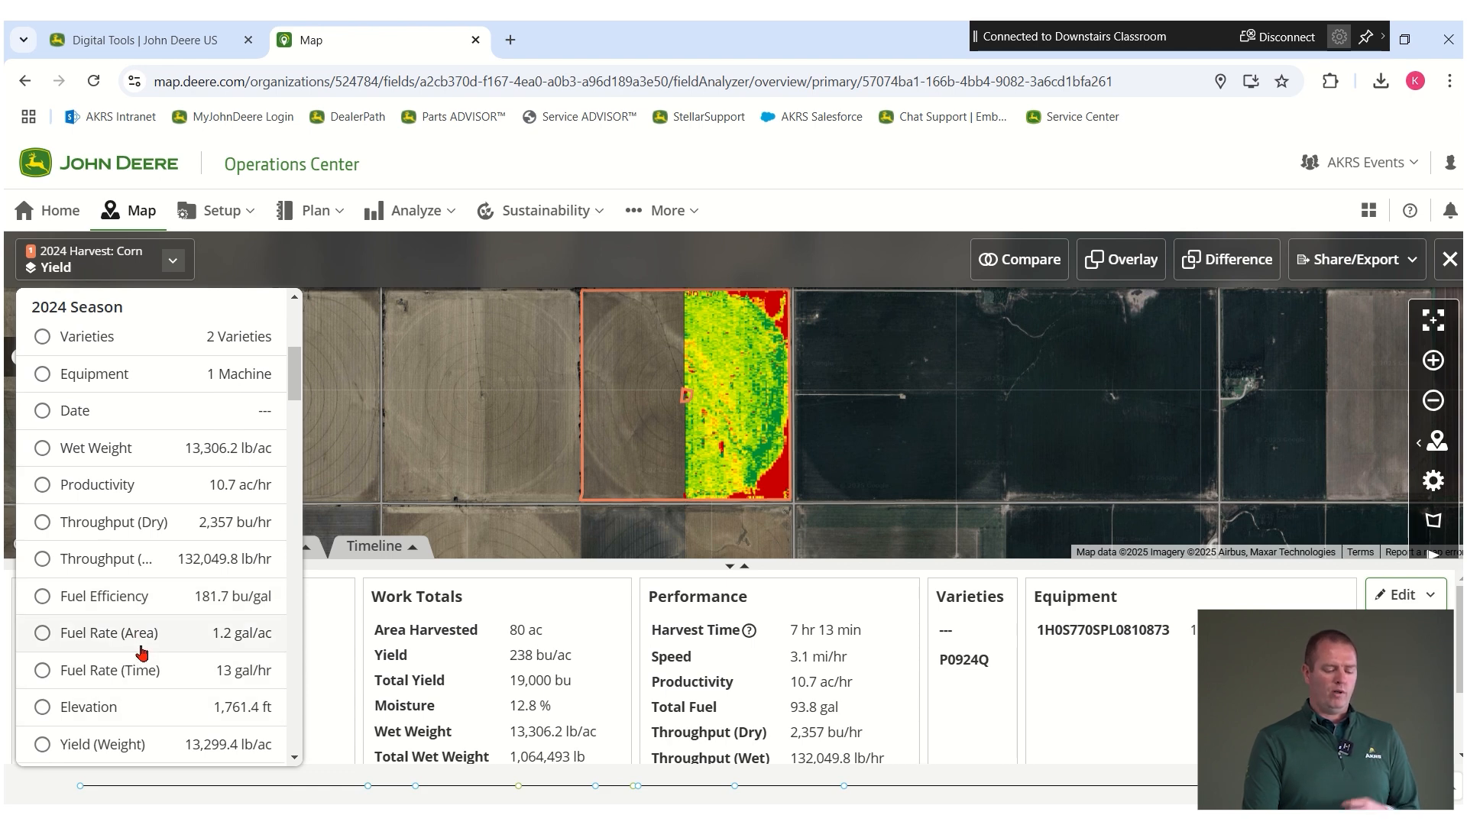
scroll(149, 672, "down", 2)
scroll(130, 615, "up", 1)
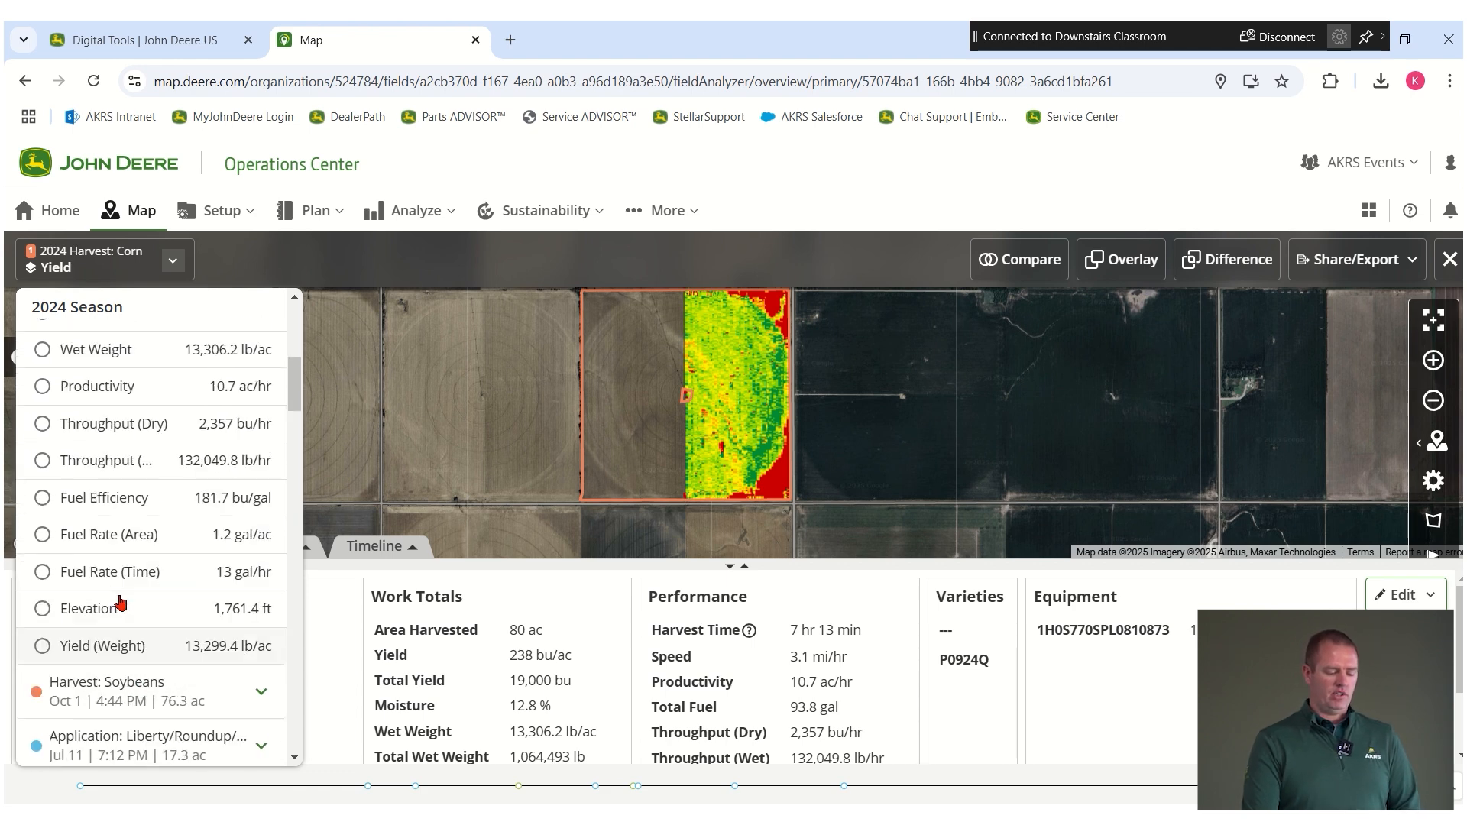
left_click(92, 539)
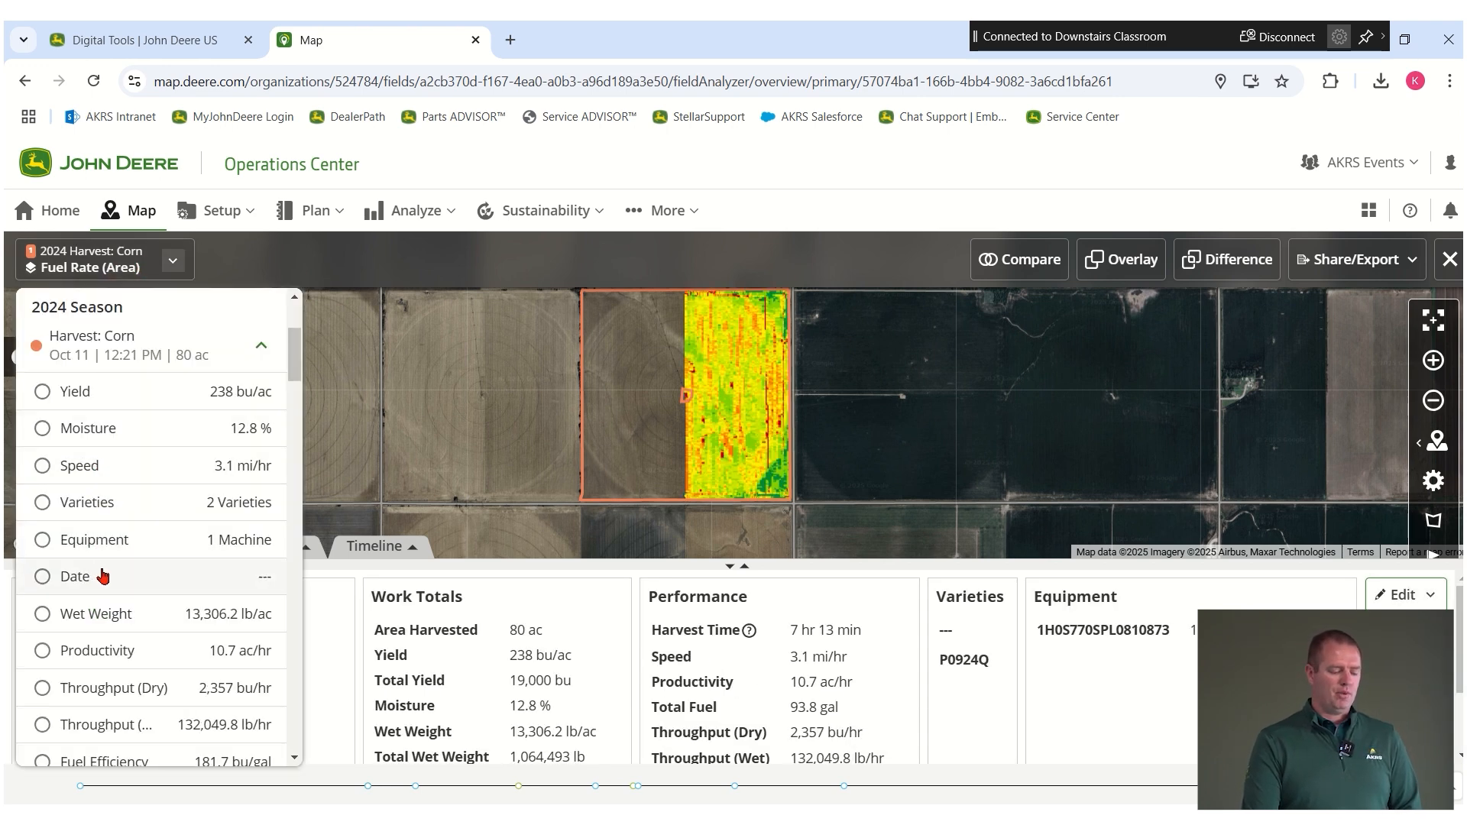
Display the Equipment layer of the 2024 corn harvest and switch back to its Yield layer
left_click(107, 540)
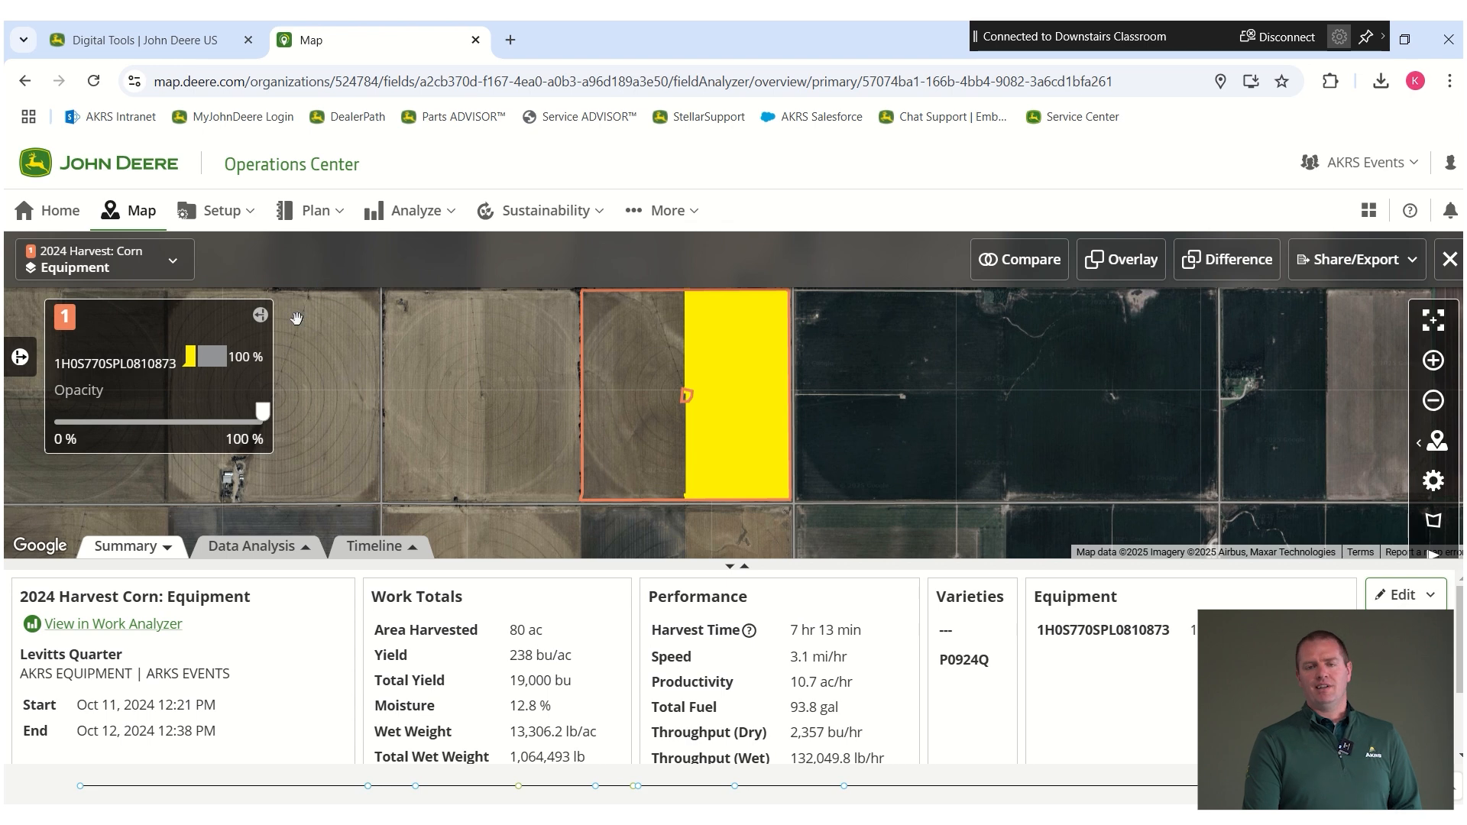
left_click(173, 267)
left_click(98, 387)
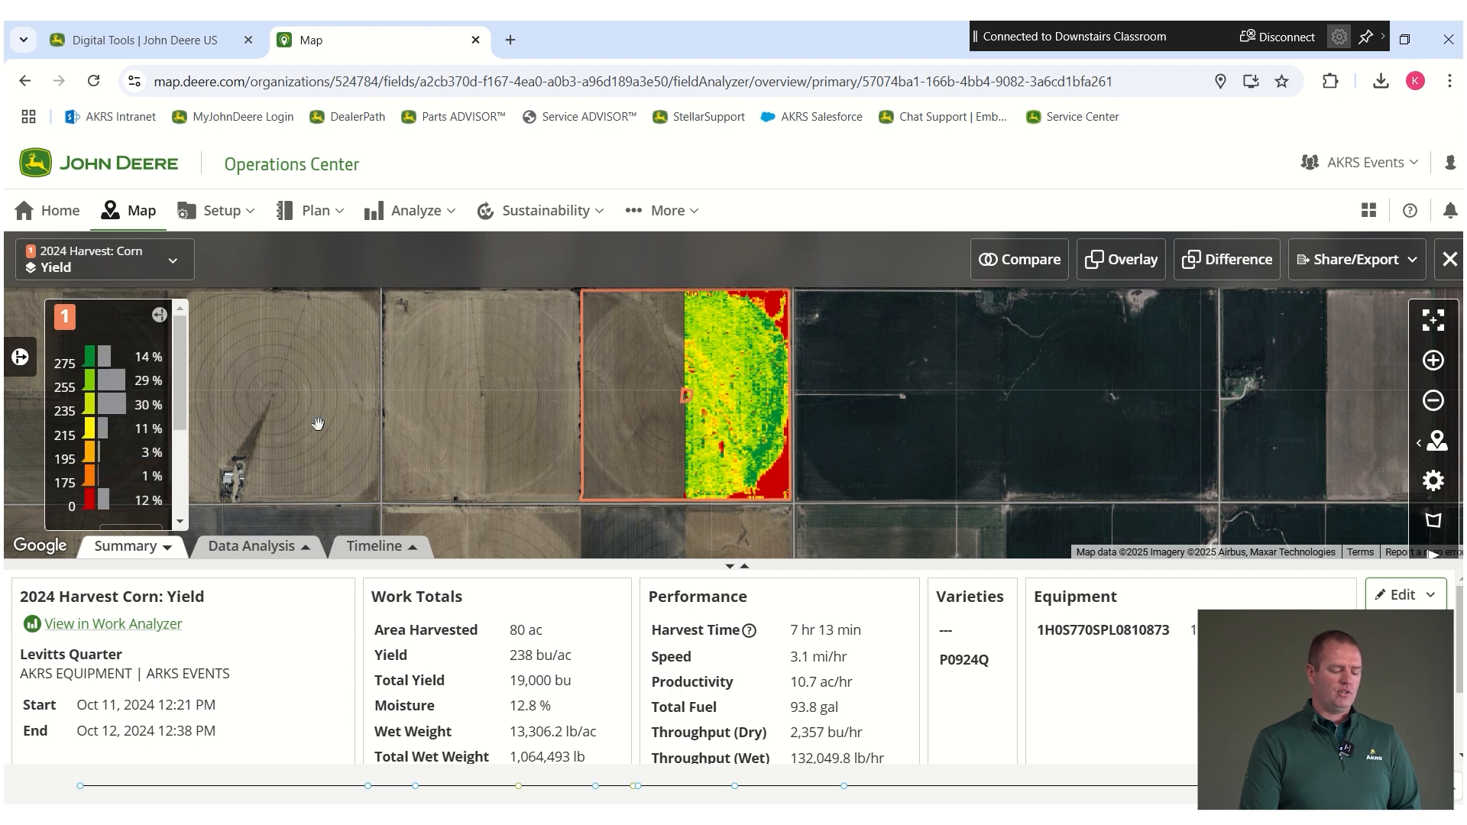
Enlarge the map area by lowering the divider above the work summary
scroll(317, 422, "down", 1)
scroll(357, 432, "up", 1)
left_click_drag(372, 434, 487, 448)
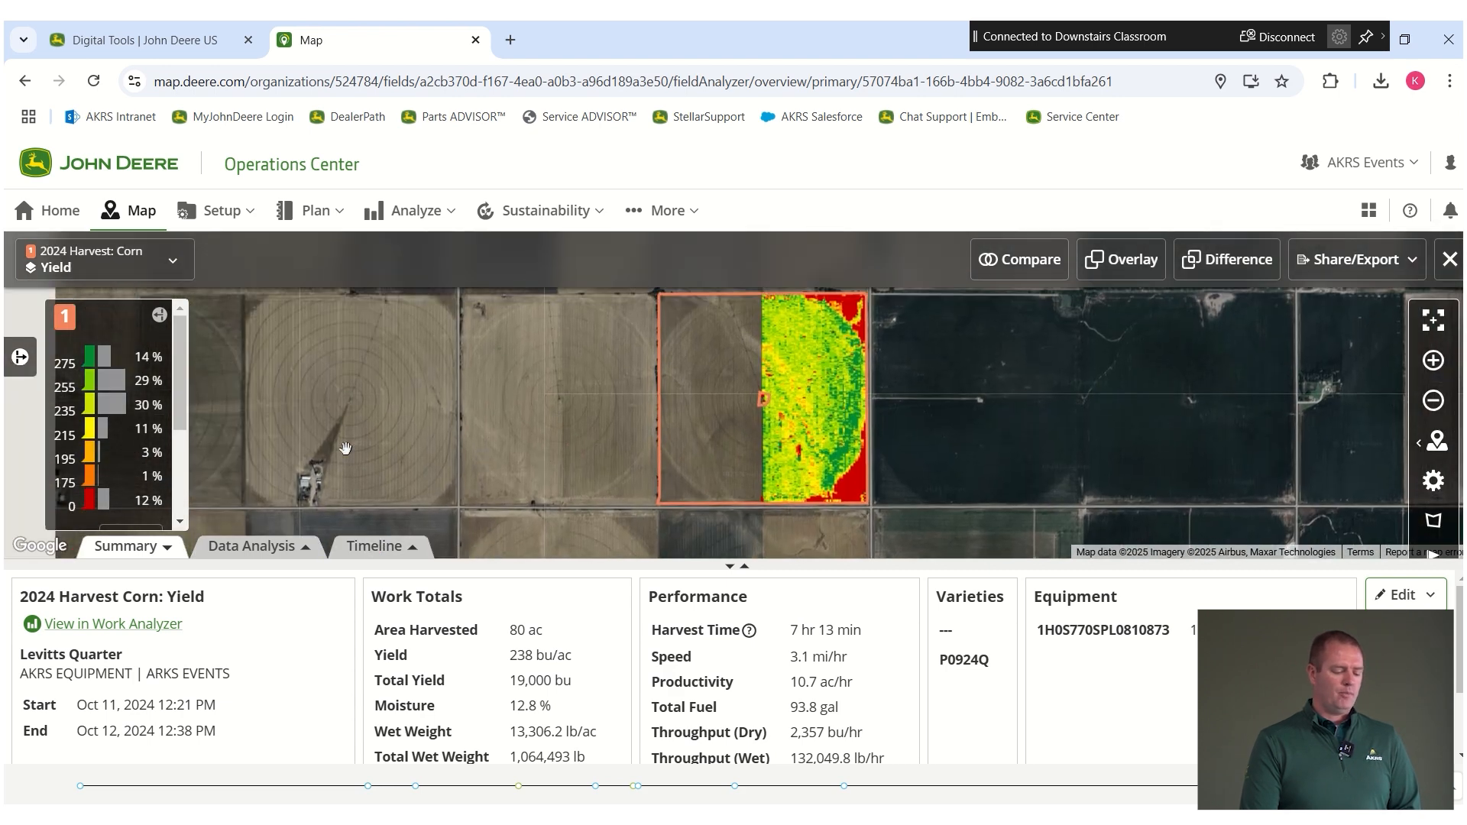
left_click(113, 402)
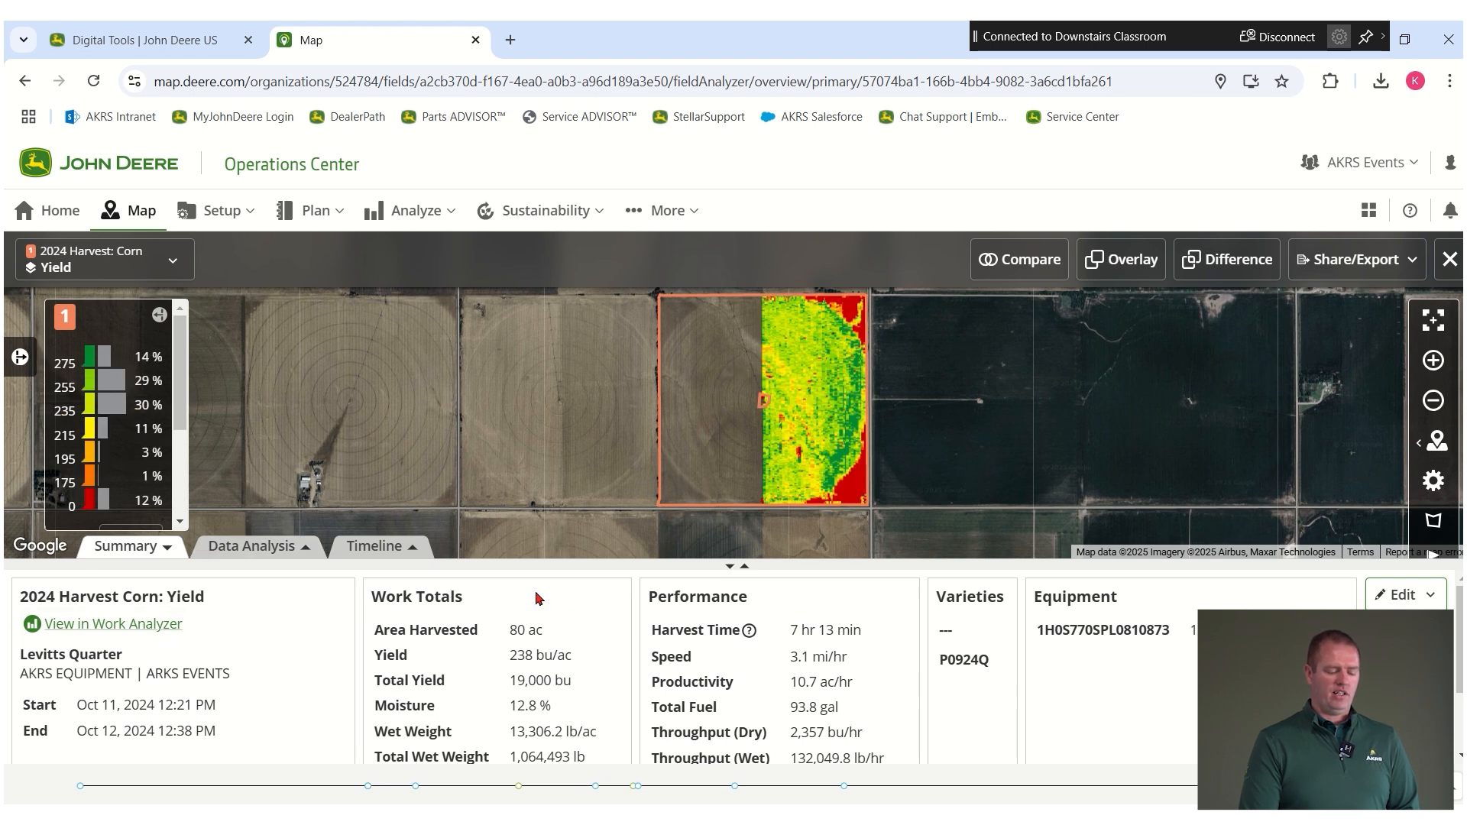
left_click_drag(748, 562, 748, 657)
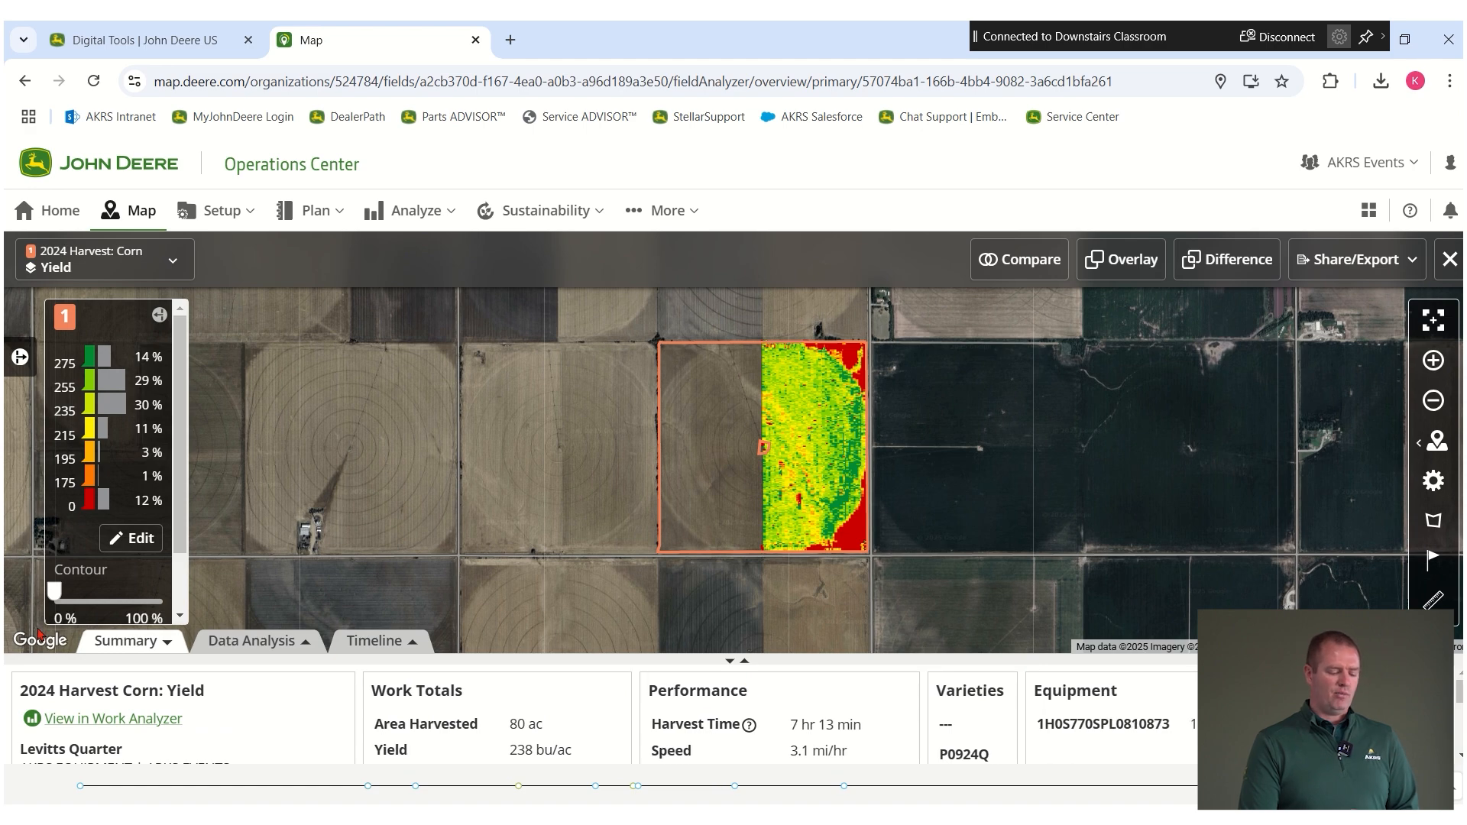
Set the corn yield legend's highest breakpoint to 300 and lowest to 150 bu/ac, and distribute the breakpoints evenly
left_click(125, 539)
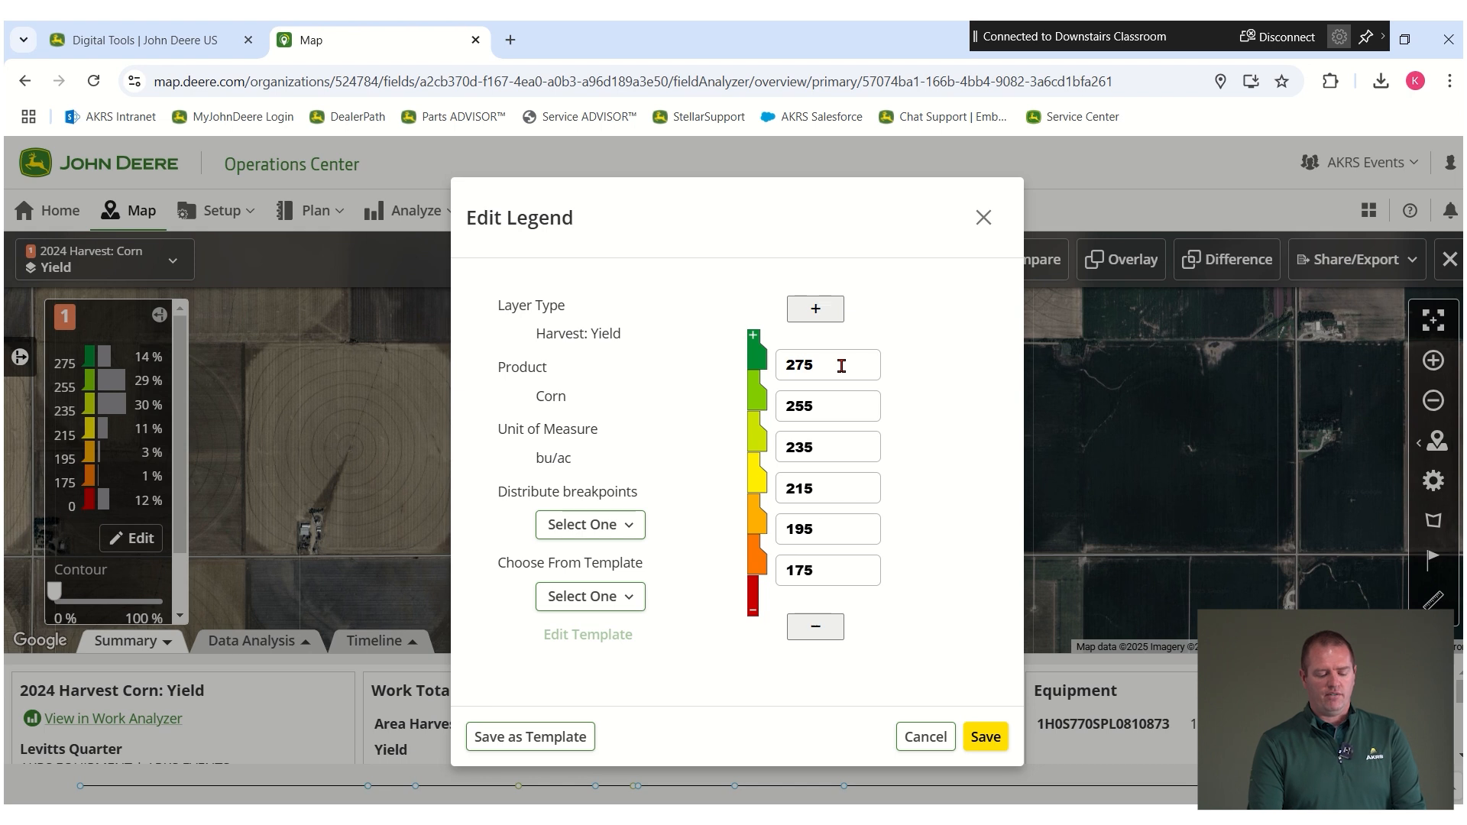
double_click(841, 366)
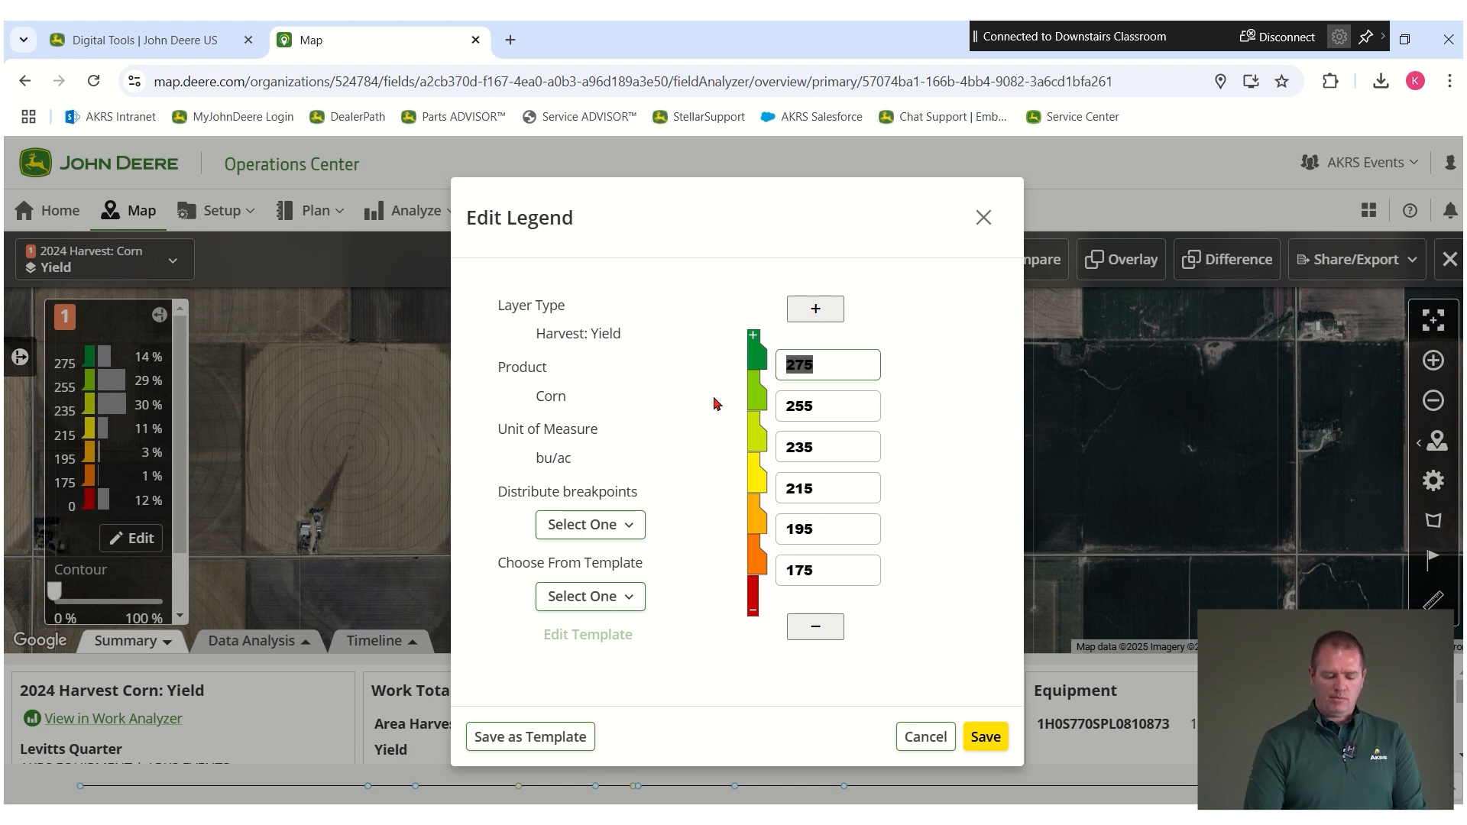
double_click(839, 580)
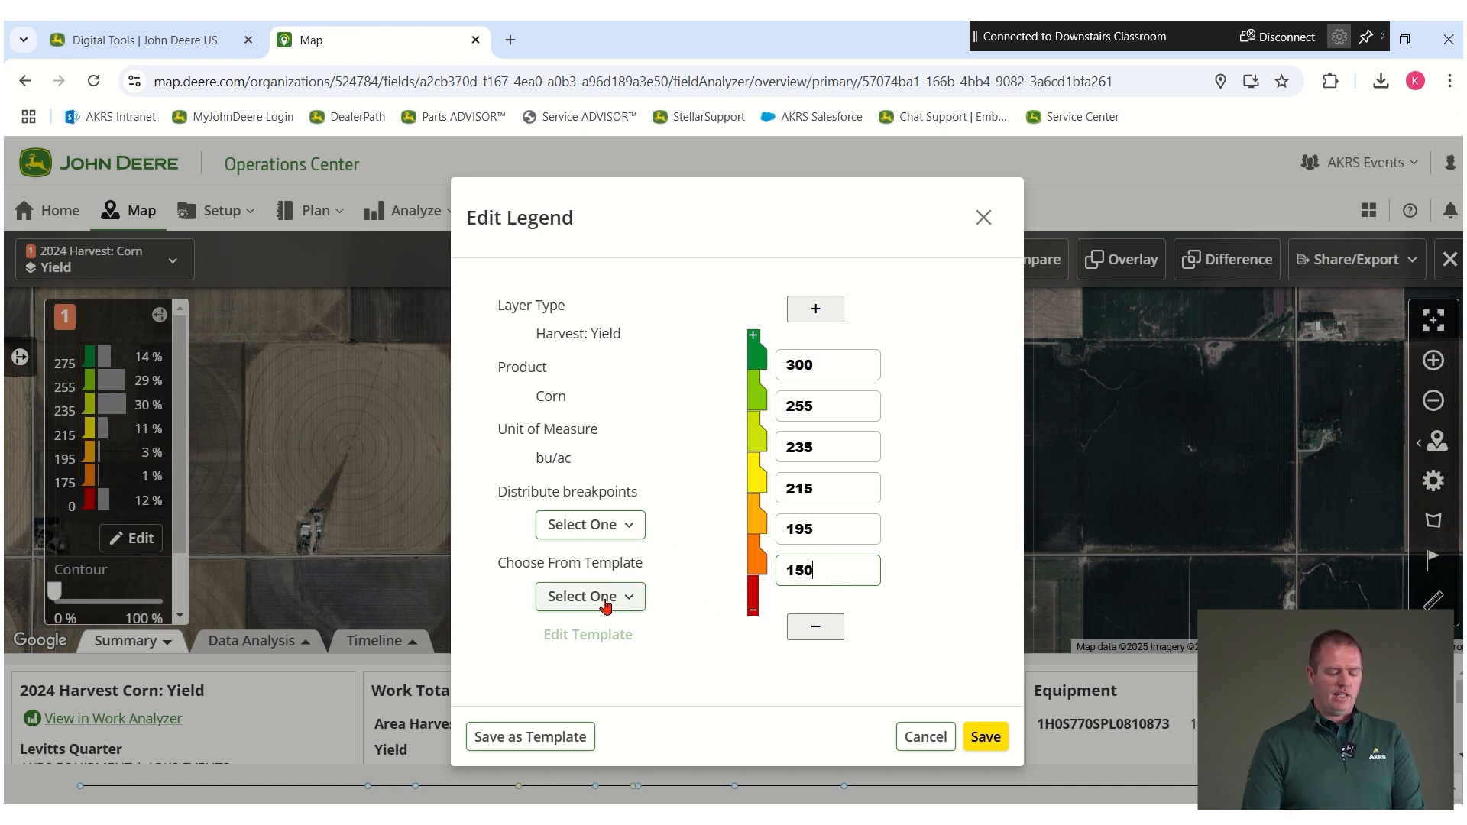
left_click(611, 526)
left_click(608, 575)
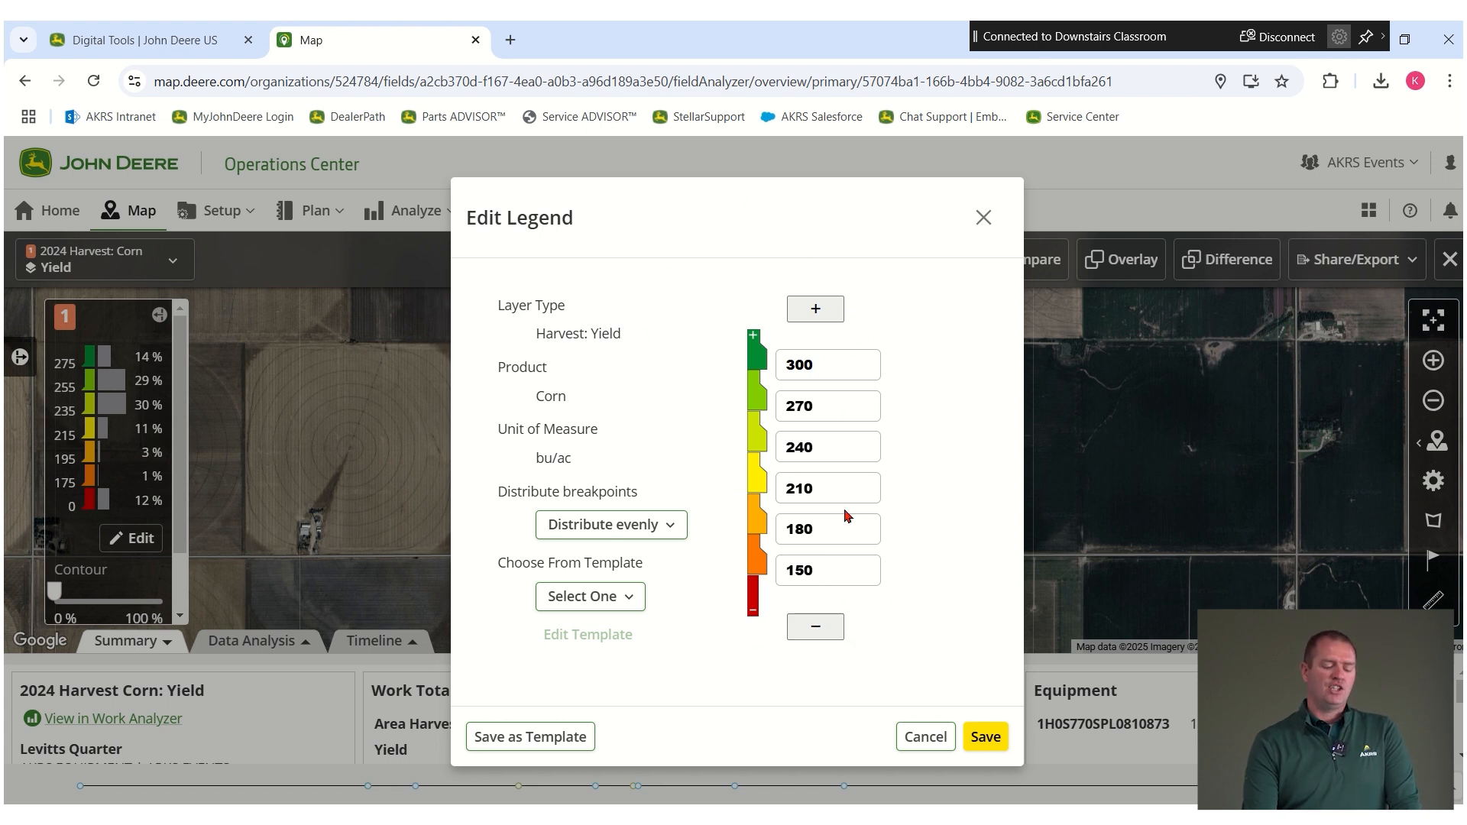
left_click(504, 738)
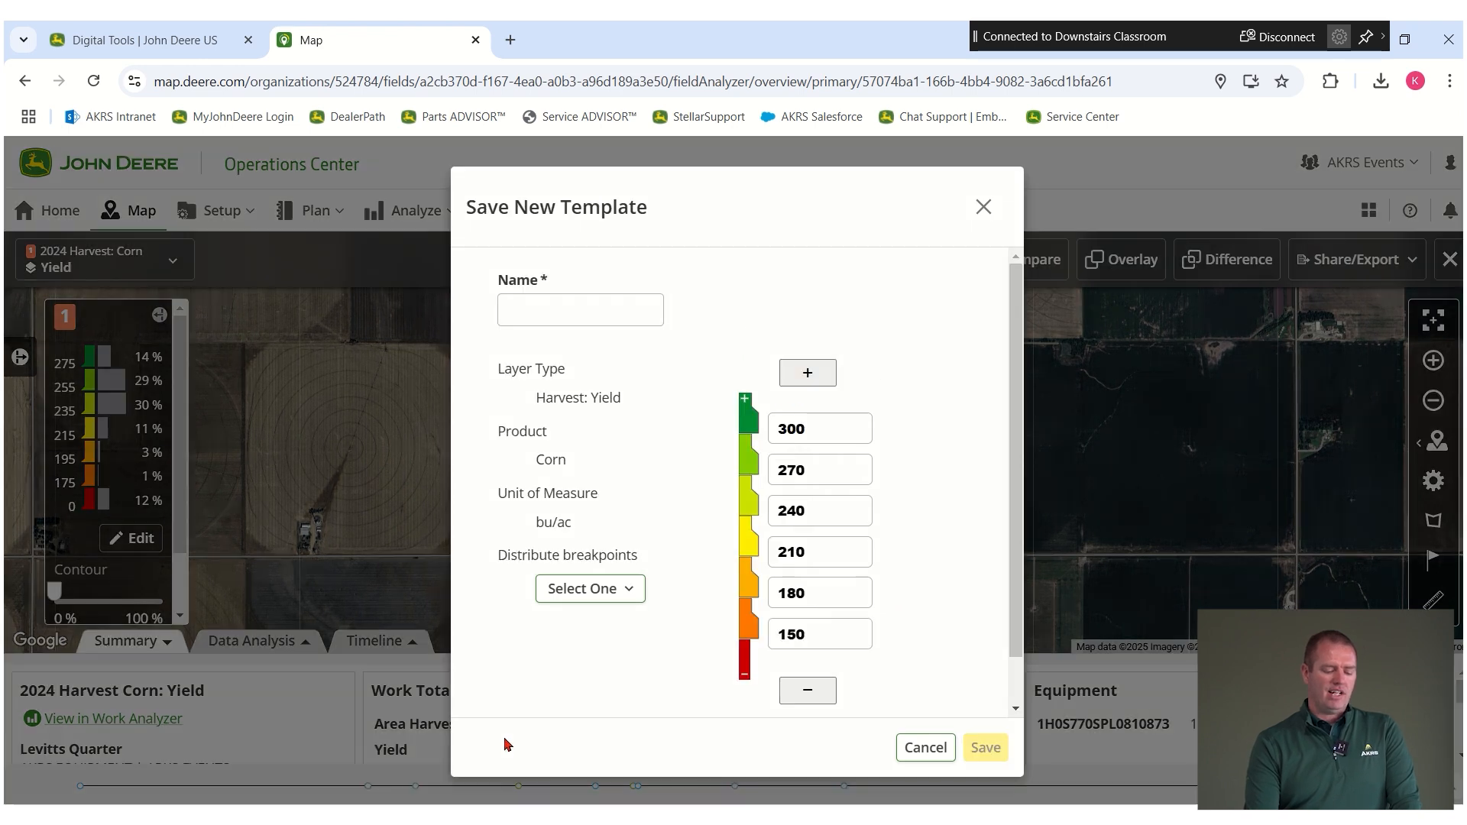
left_click(580, 306)
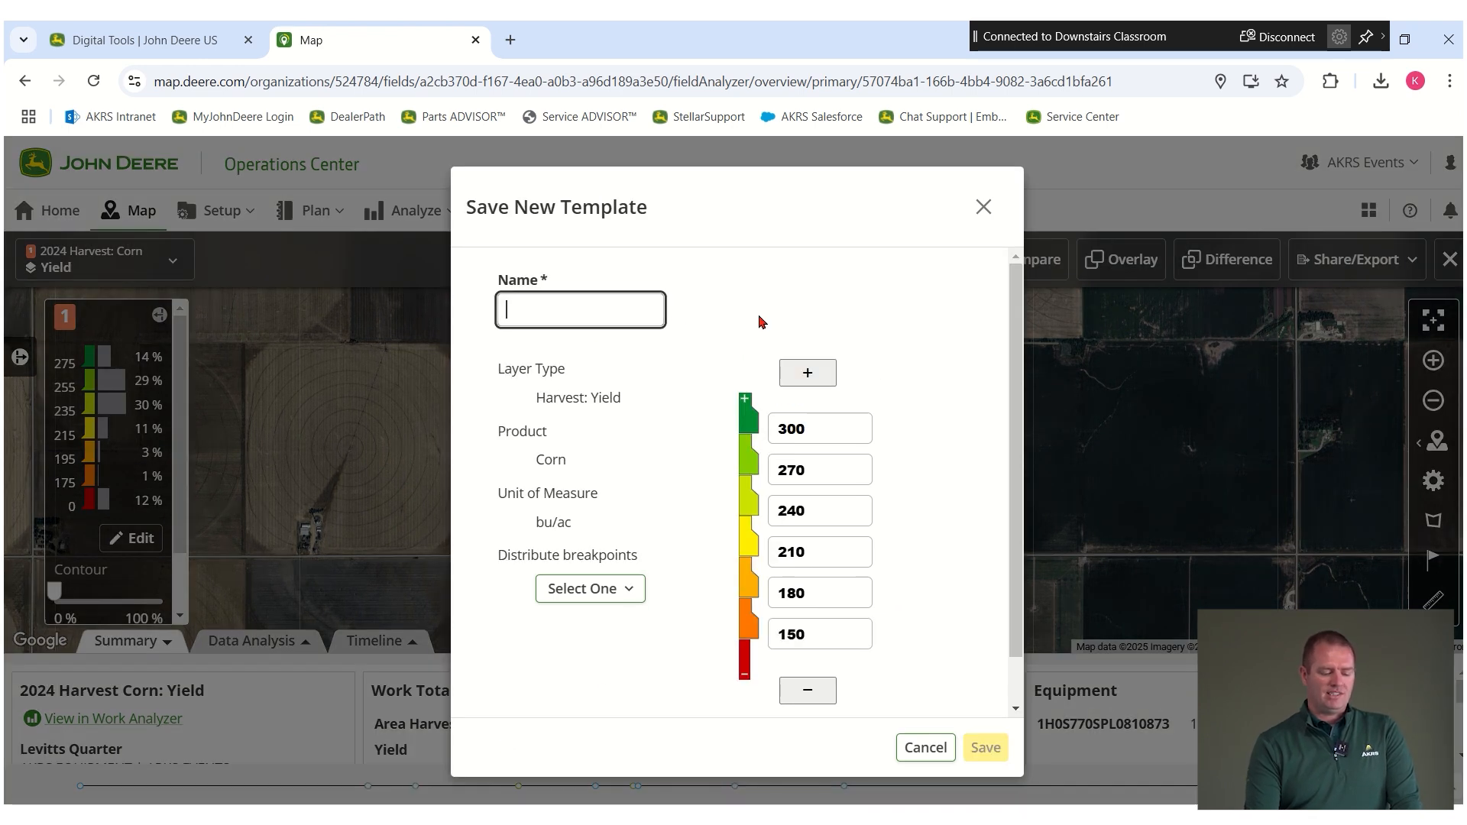
type("Yield 1")
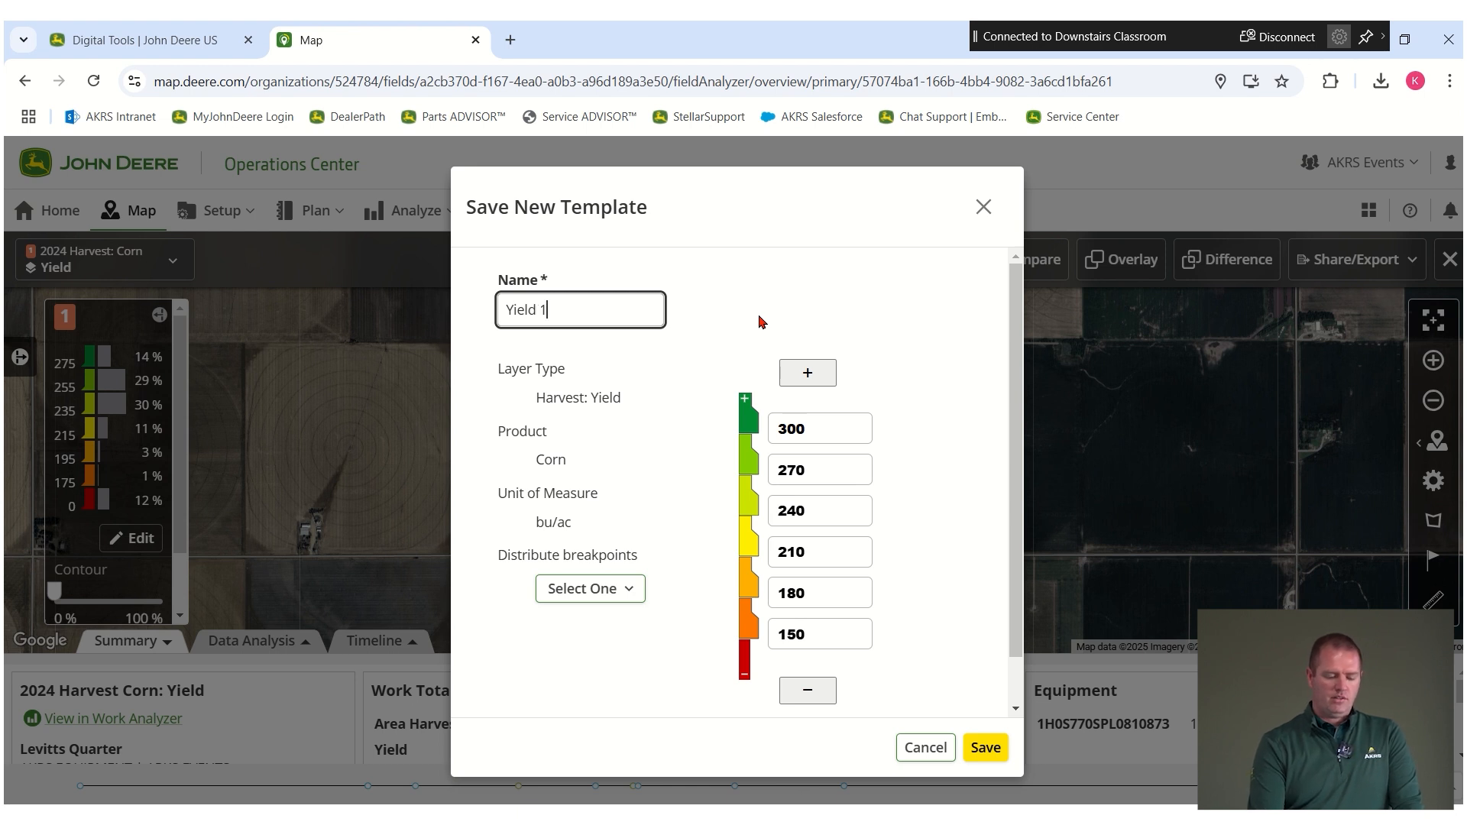
type("50-300")
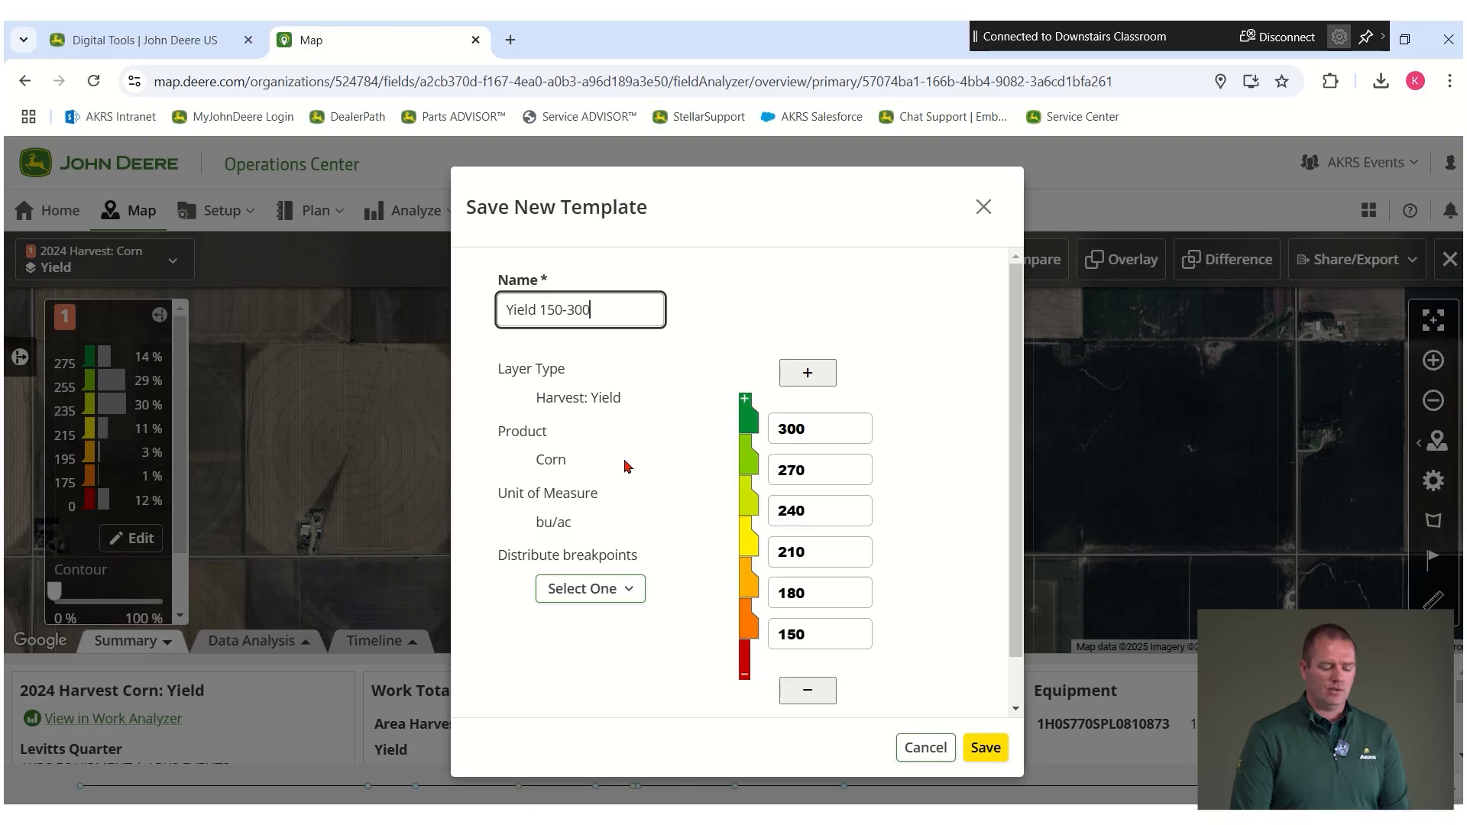
left_click(924, 749)
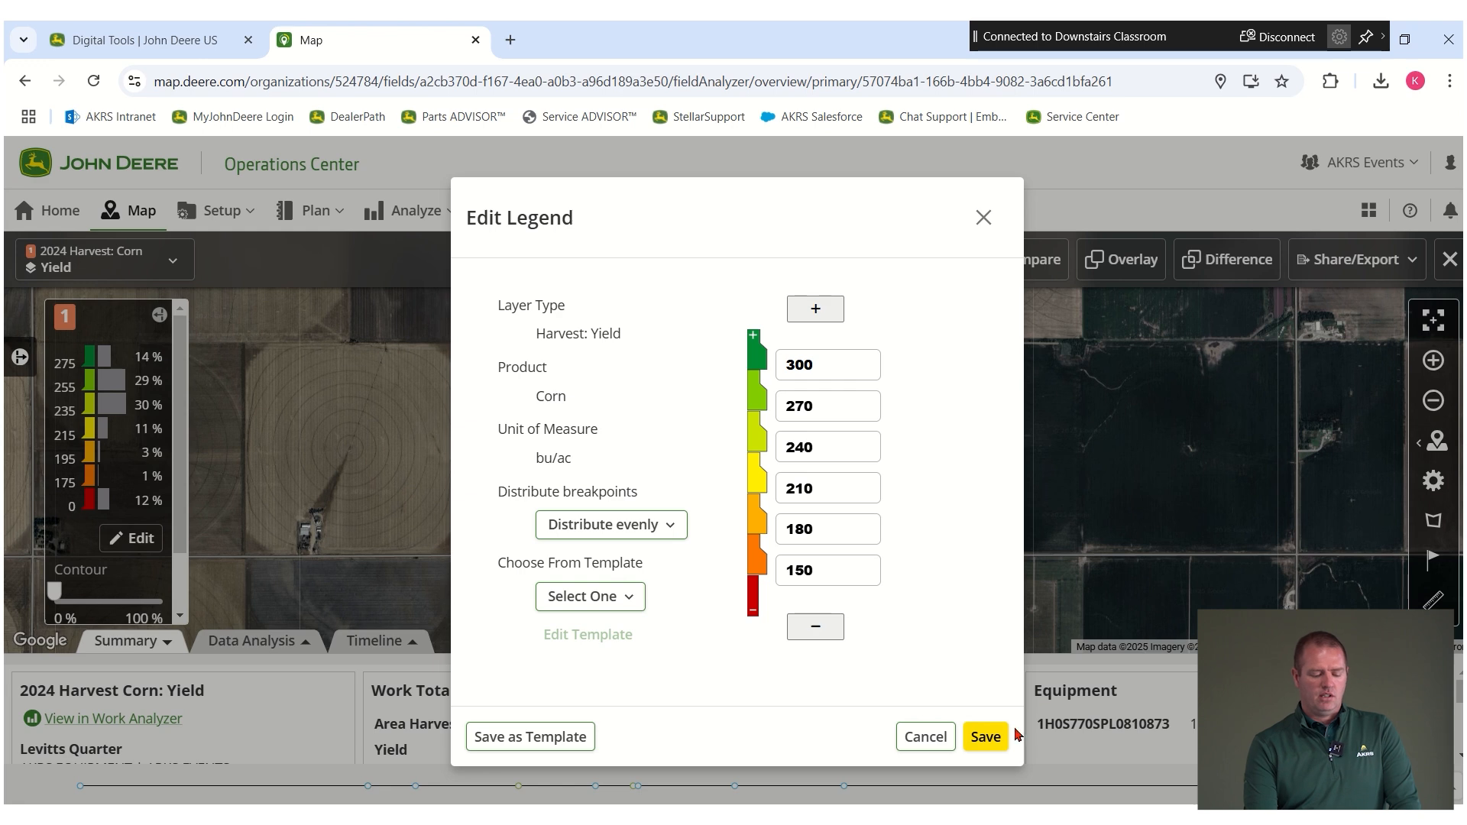
Save the edited legend so the new breakpoints apply to the corn yield map
left_click(1000, 745)
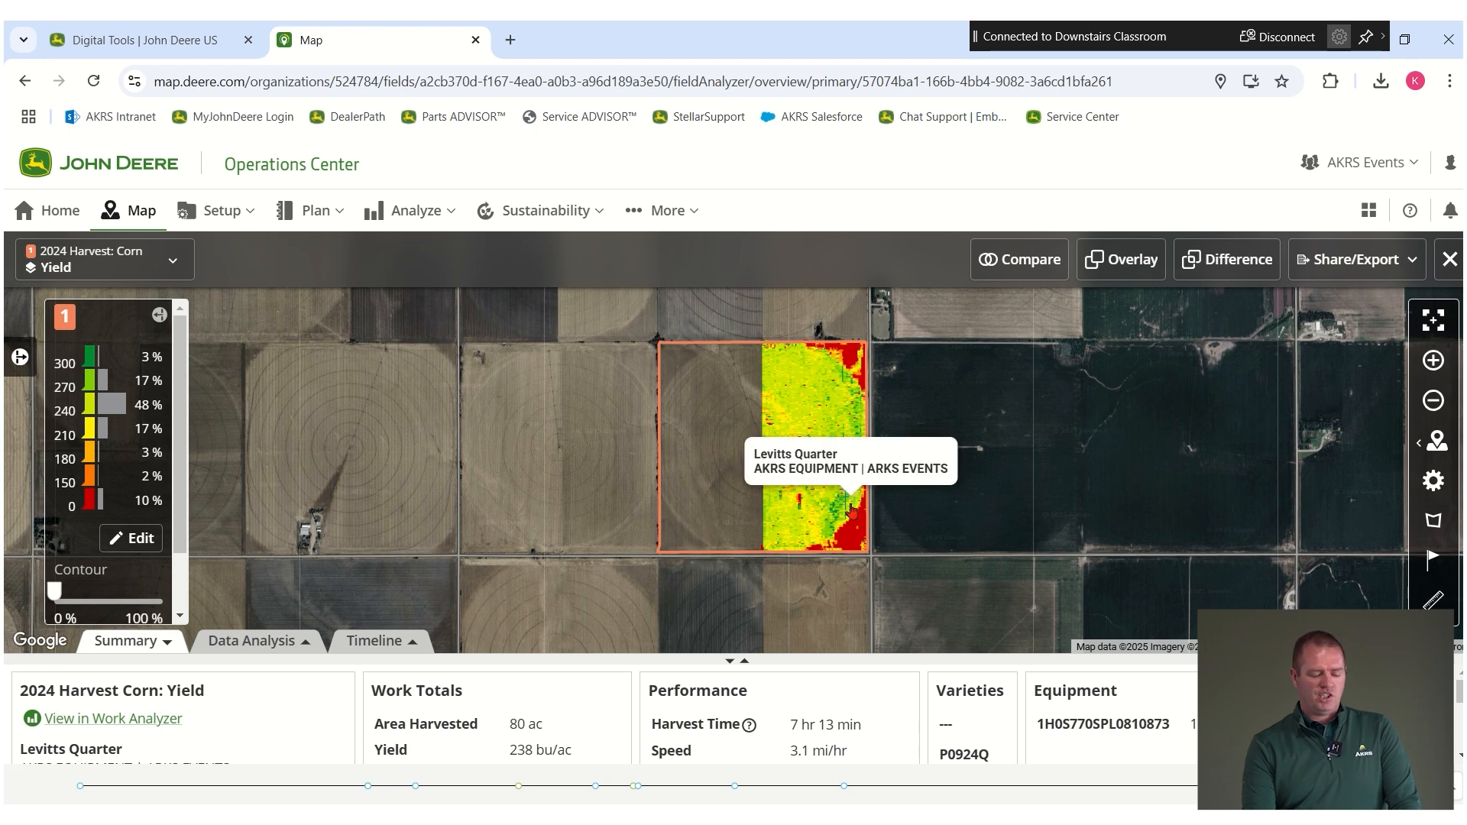
Set the corn yield legend's highest breakpoint to 275 bu/ac, distribute the breakpoints evenly, and save the legend
left_click(114, 543)
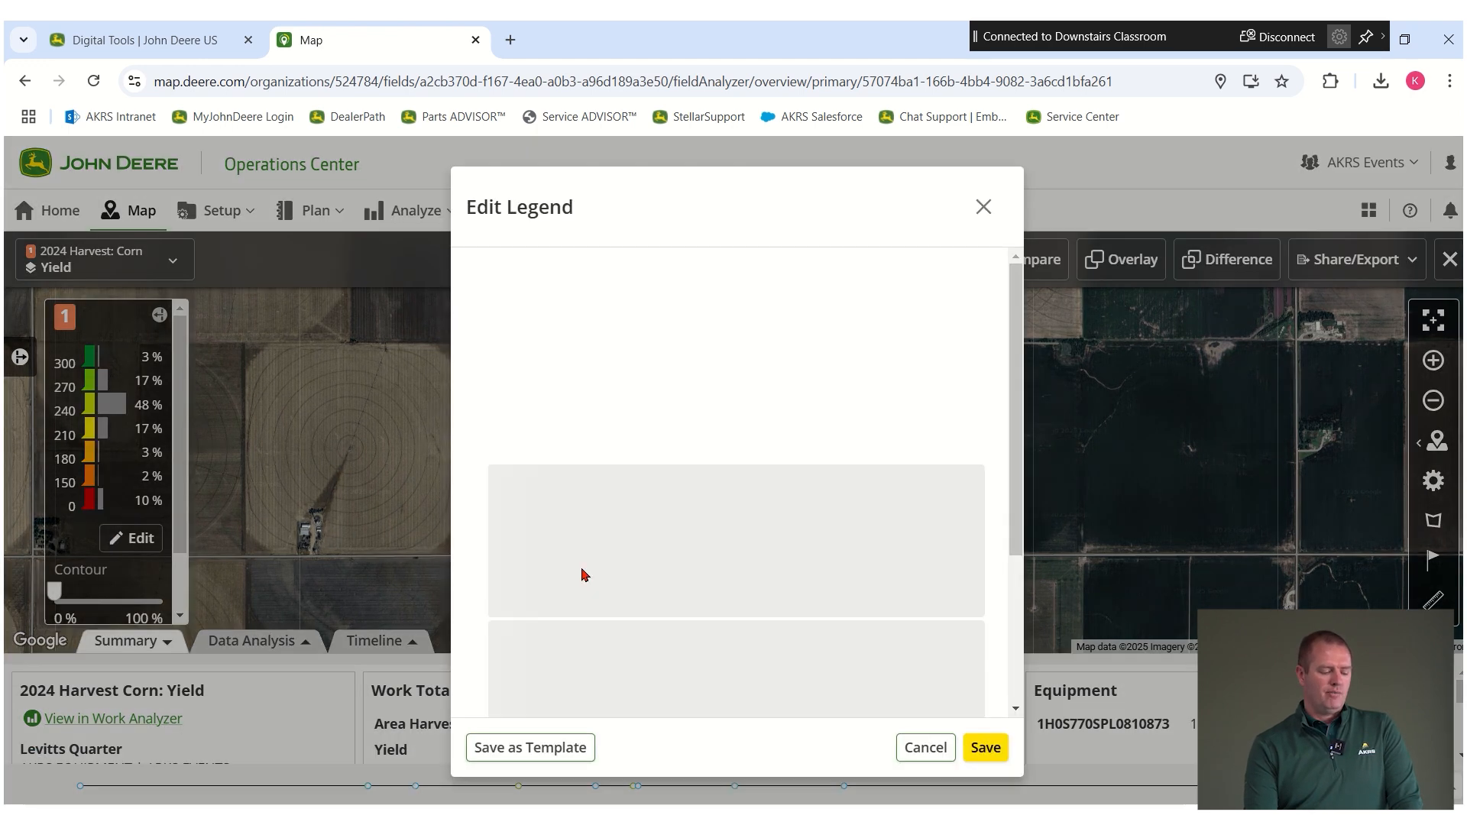
double_click(830, 379)
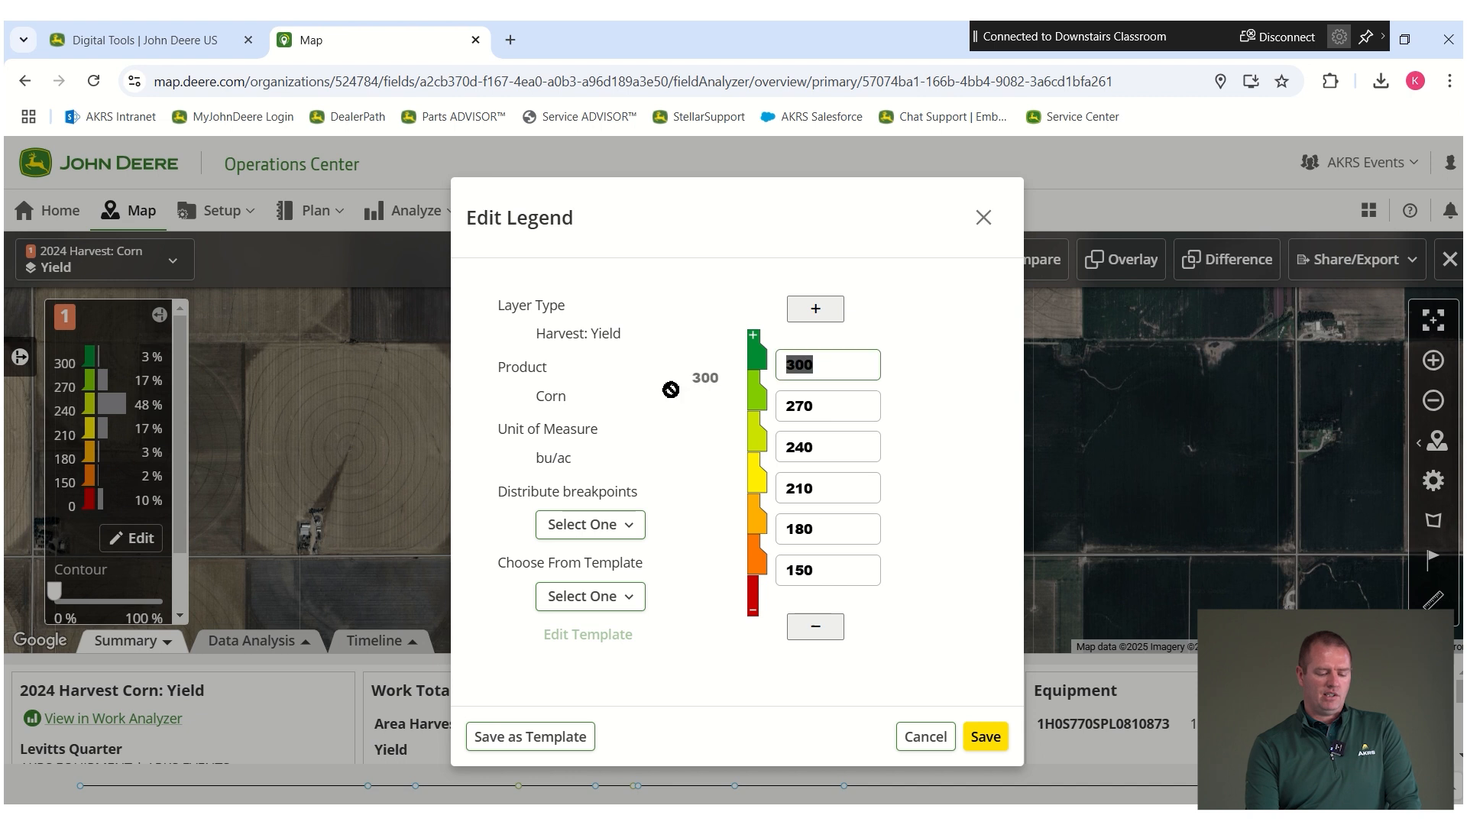
type("275")
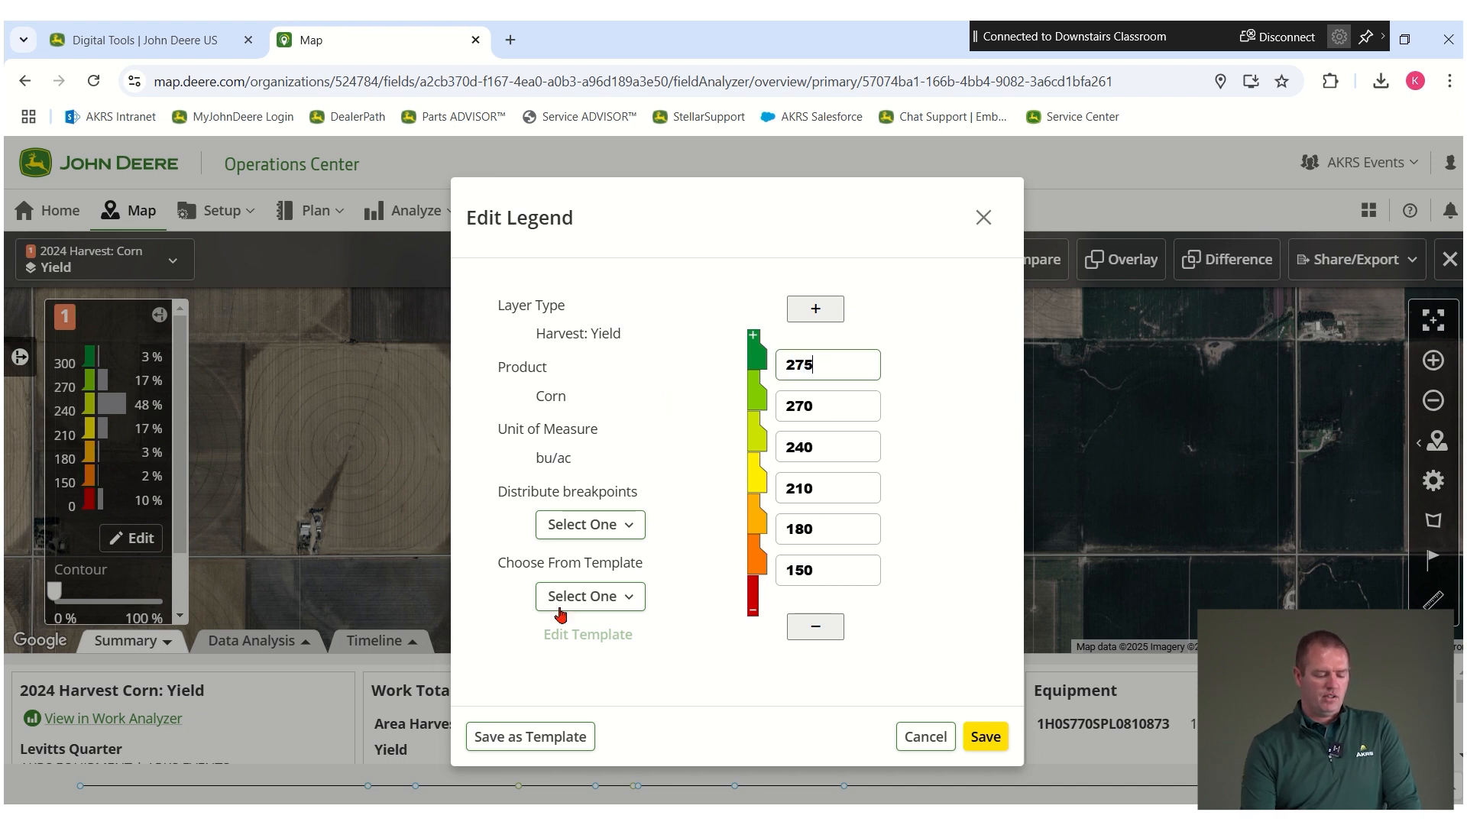
left_click(609, 604)
left_click(629, 535)
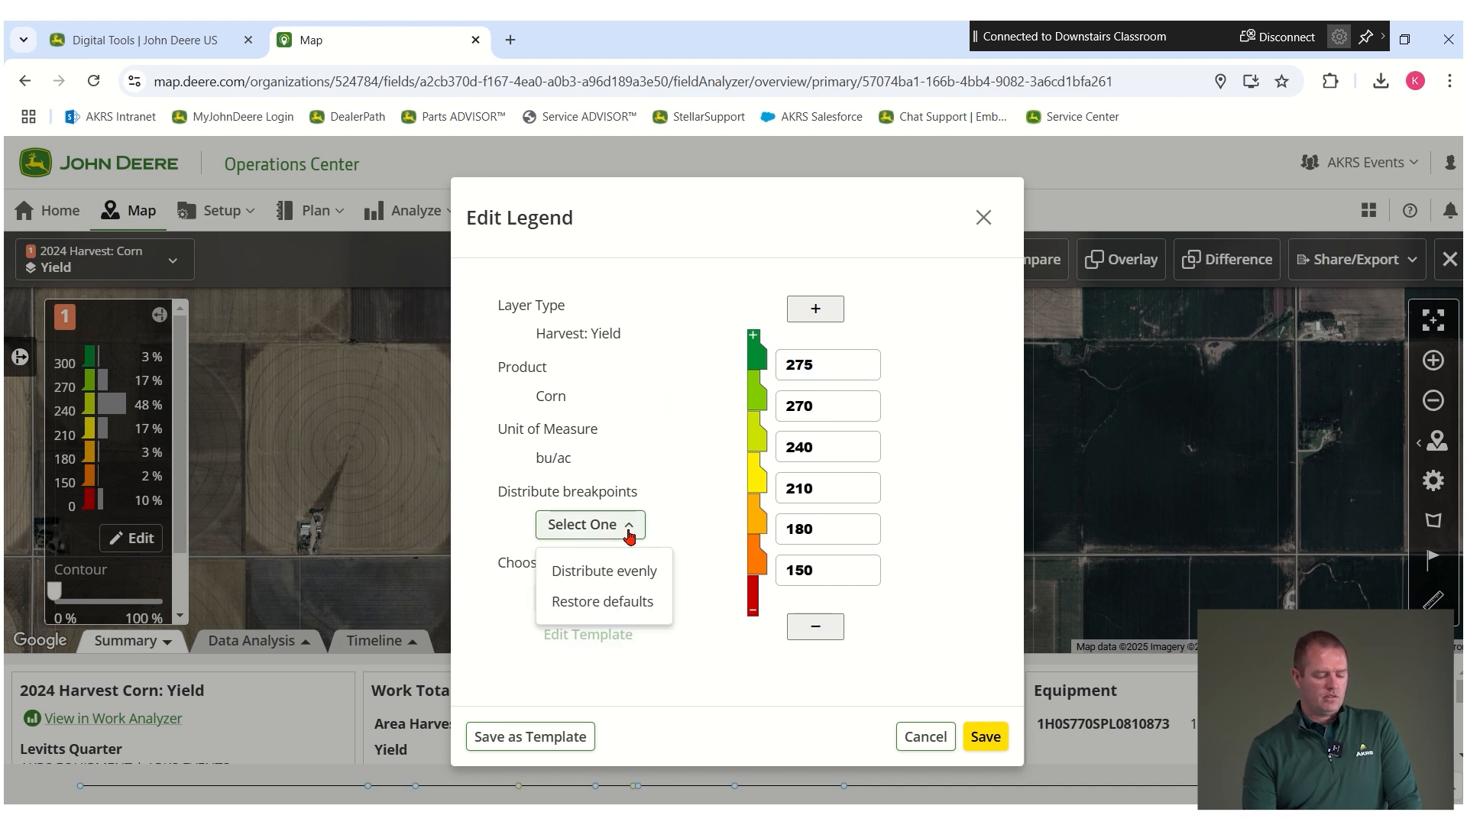
left_click(608, 569)
left_click(984, 737)
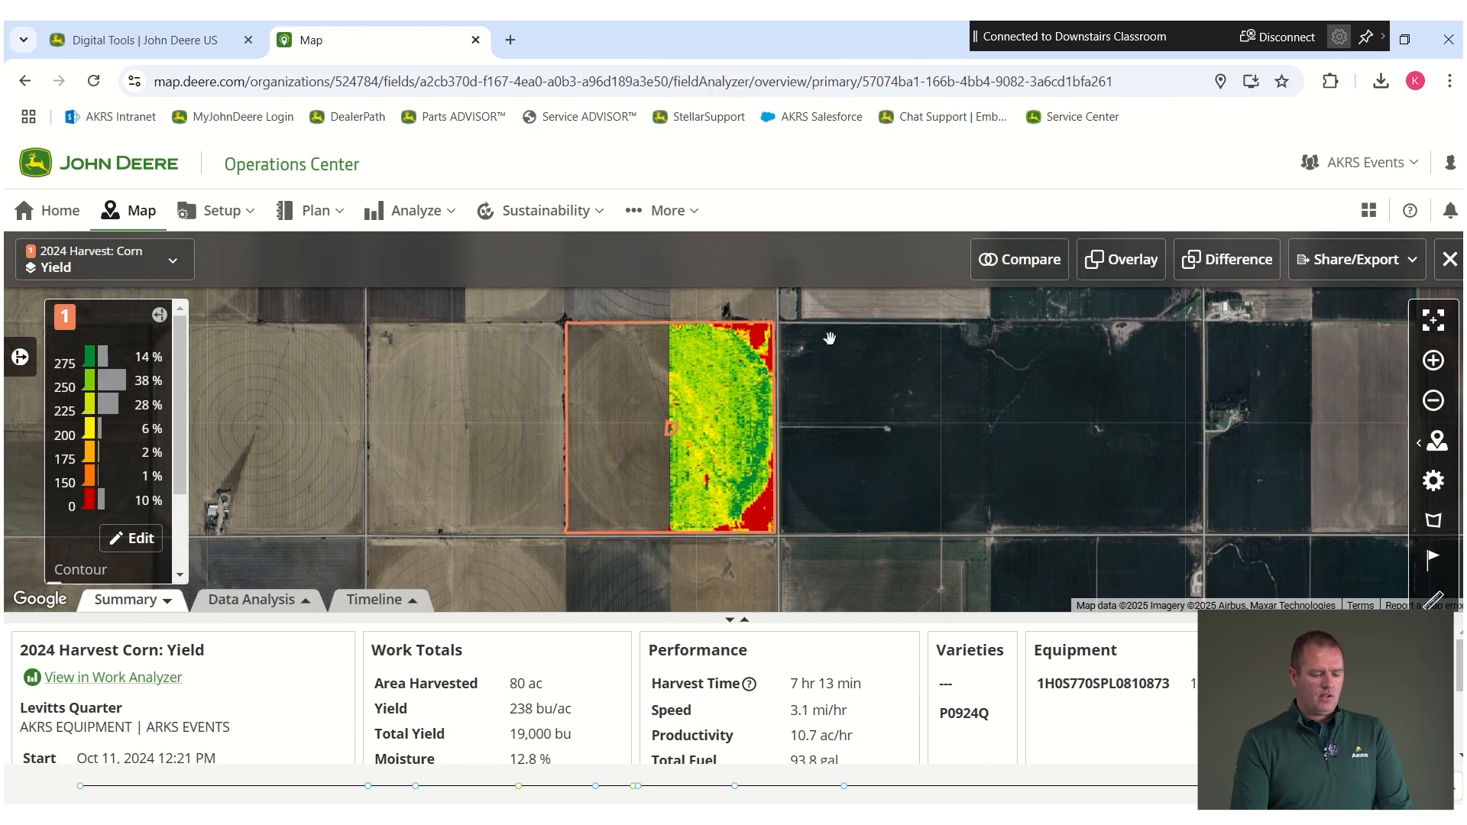
Compare the 2024 corn yield side by side with the Target Rate layer of the April 23 corn seeding
left_click(1037, 252)
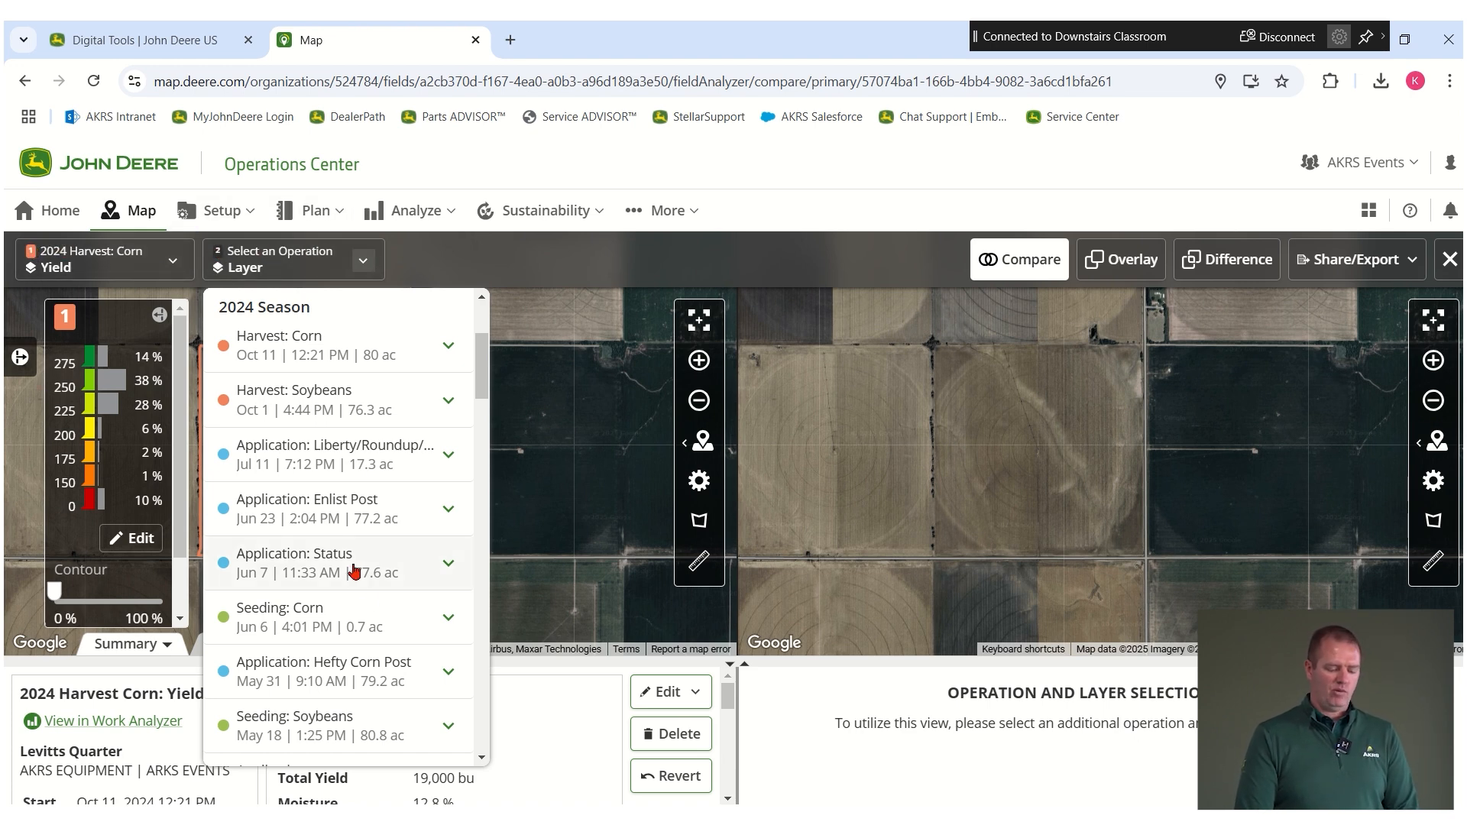
scroll(374, 604, "down", 1)
scroll(374, 606, "down", 3)
left_click(317, 695)
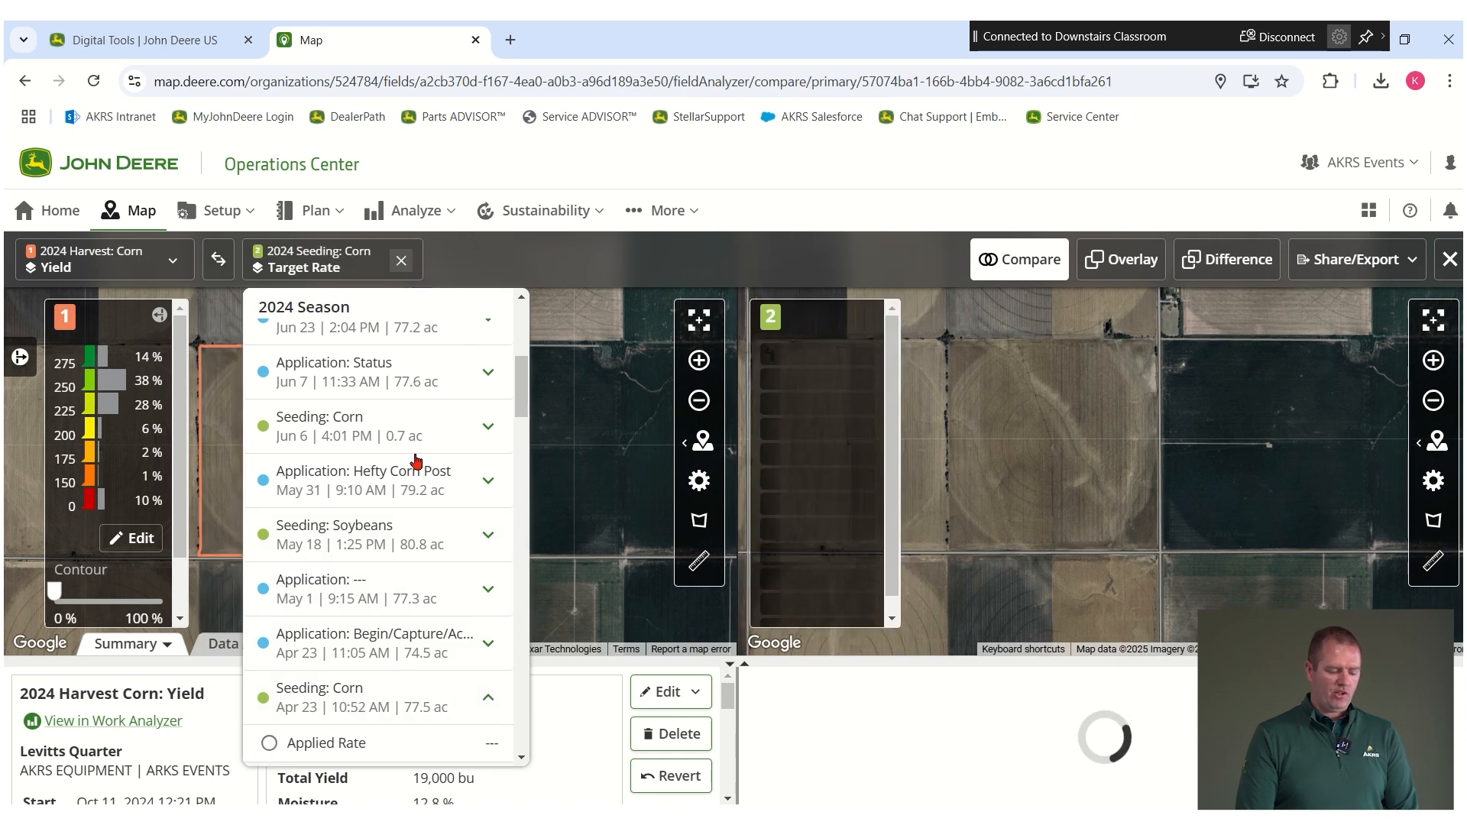
scroll(369, 662, "down", 4)
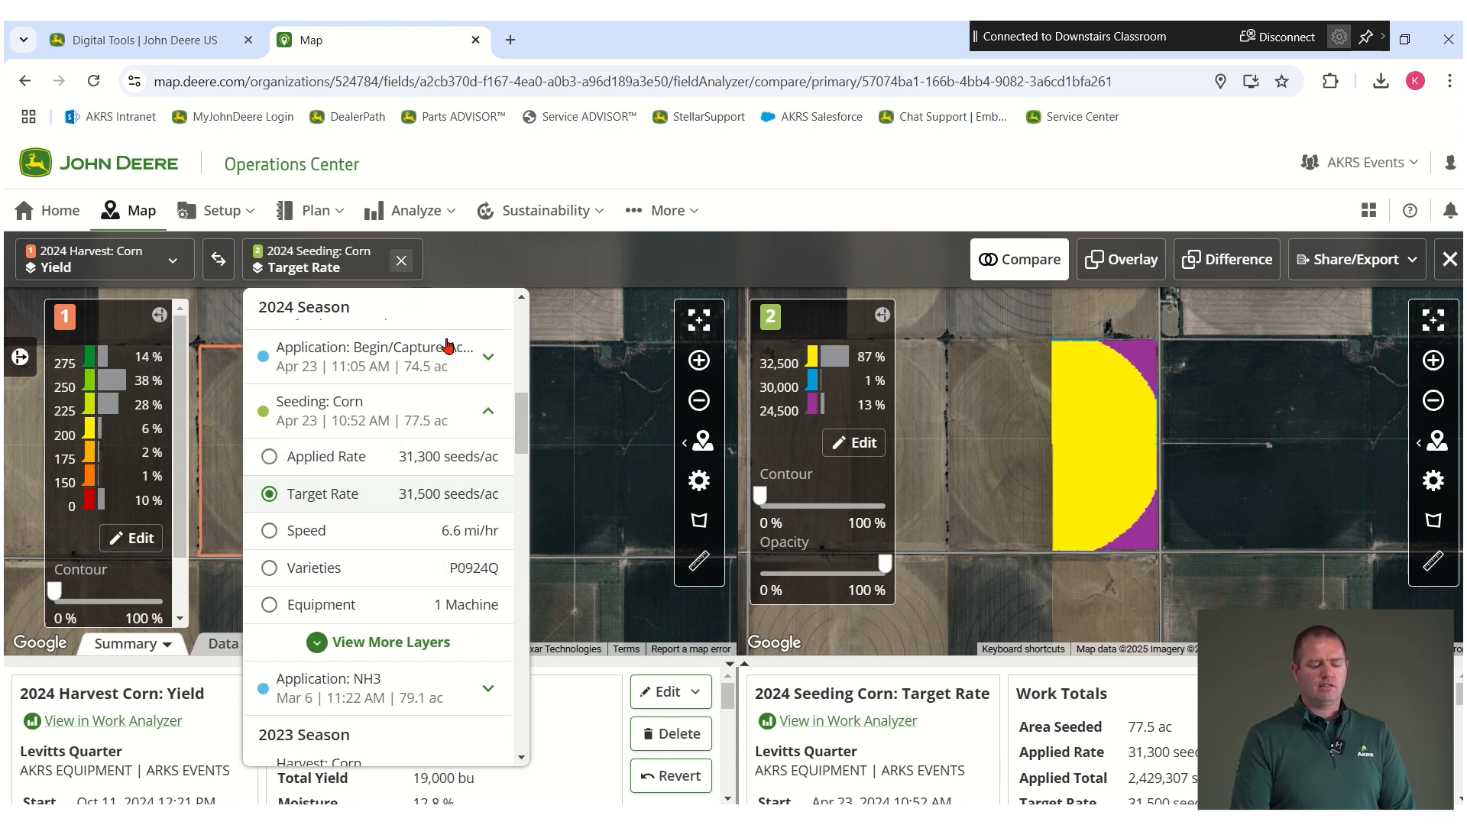
left_click(638, 258)
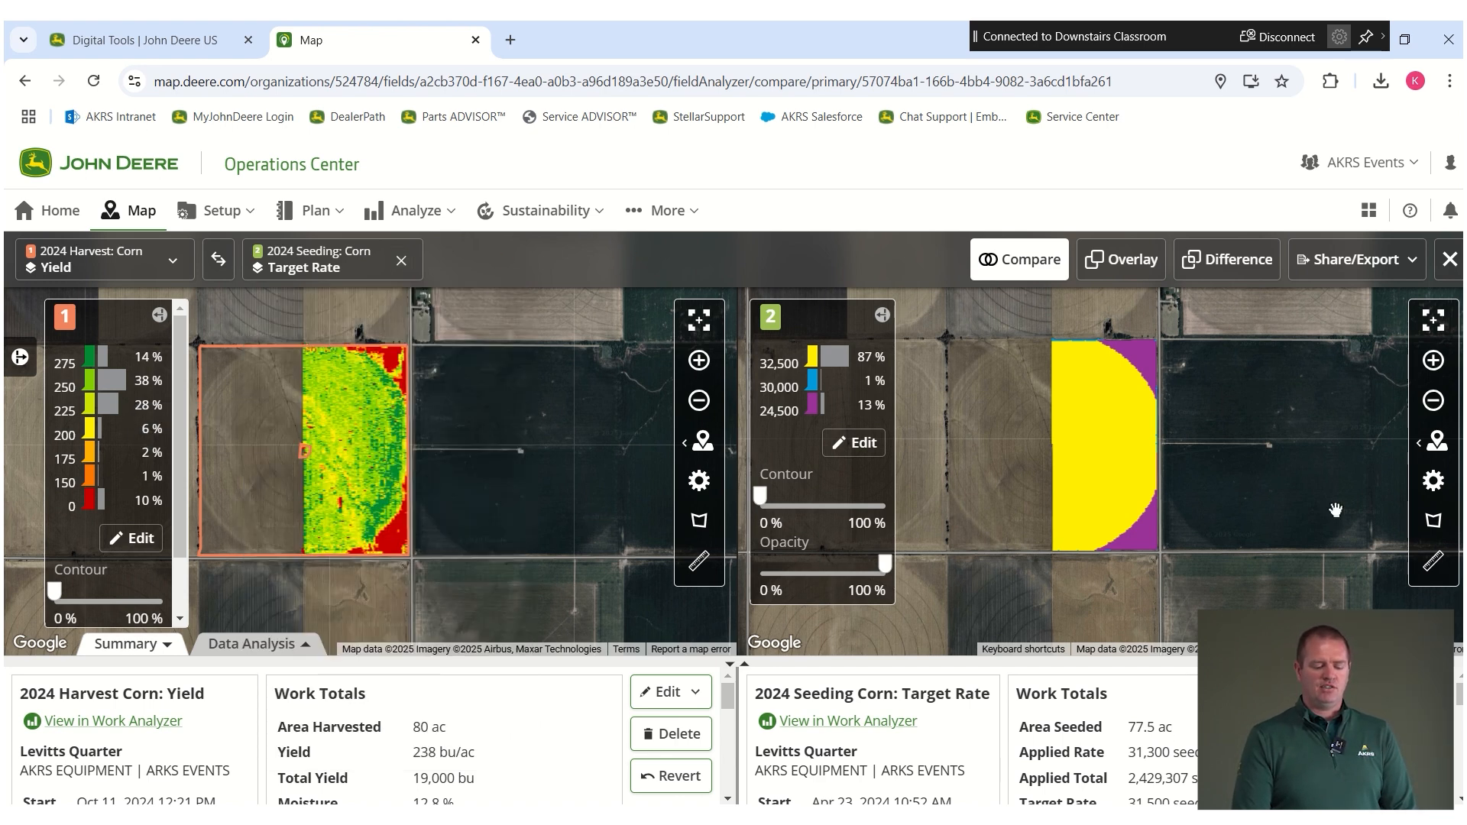
Examine the yield and target rate maps up close, along with the harvest and seeding summaries beneath them
scroll(1149, 472, "up", 2)
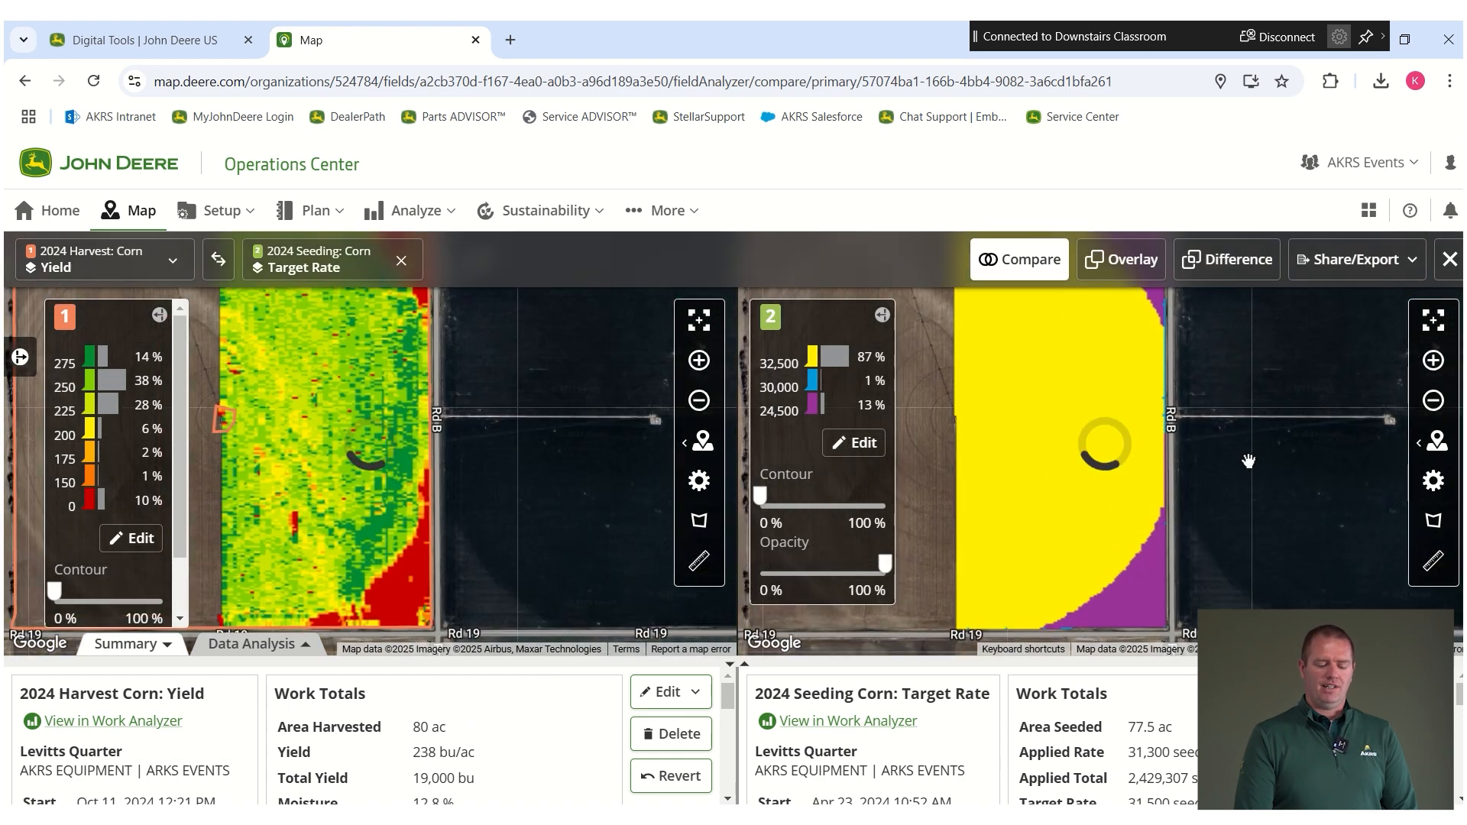
left_click_drag(1062, 397, 1074, 436)
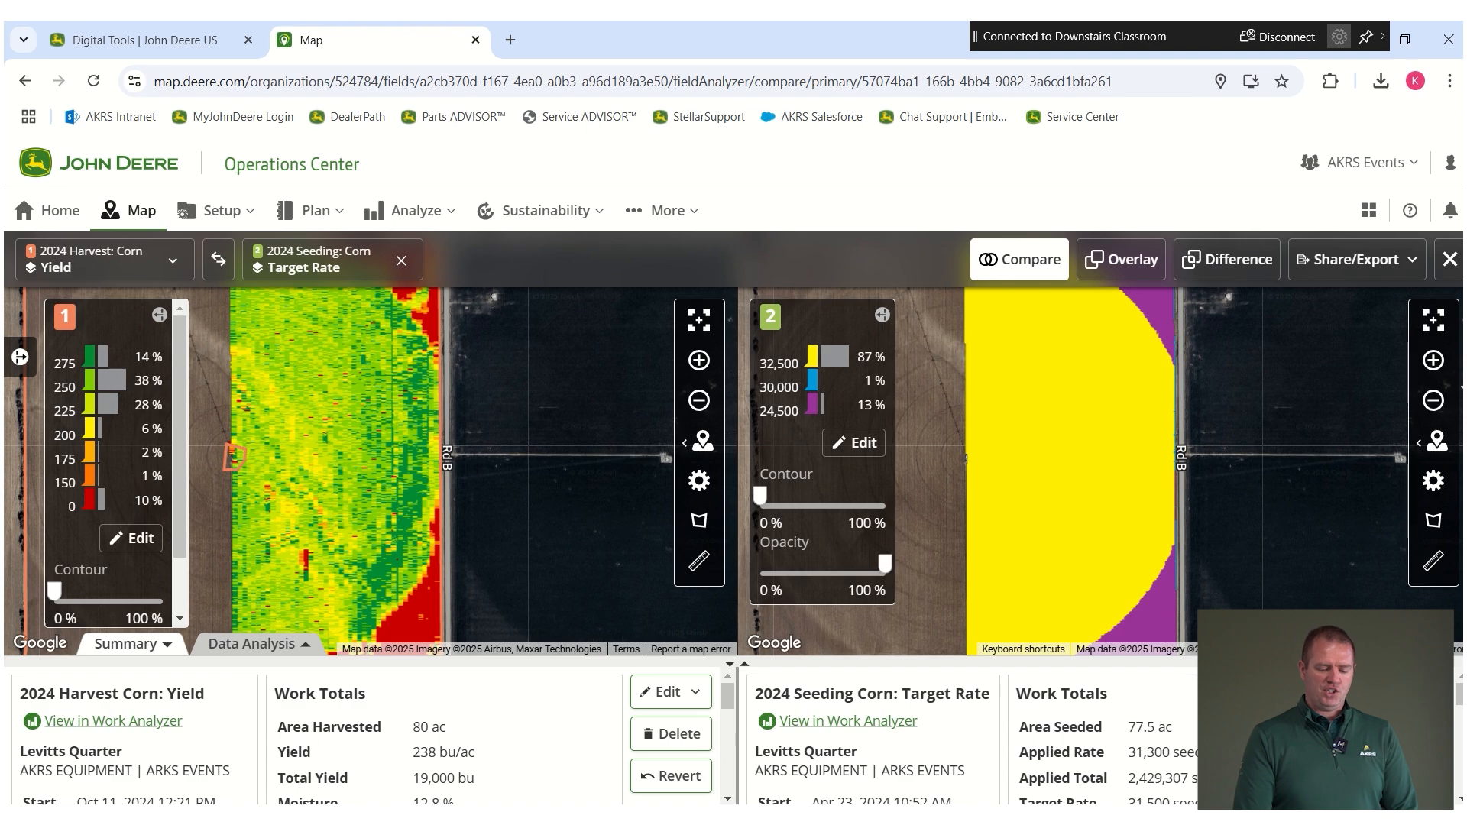
left_click_drag(826, 628, 729, 459)
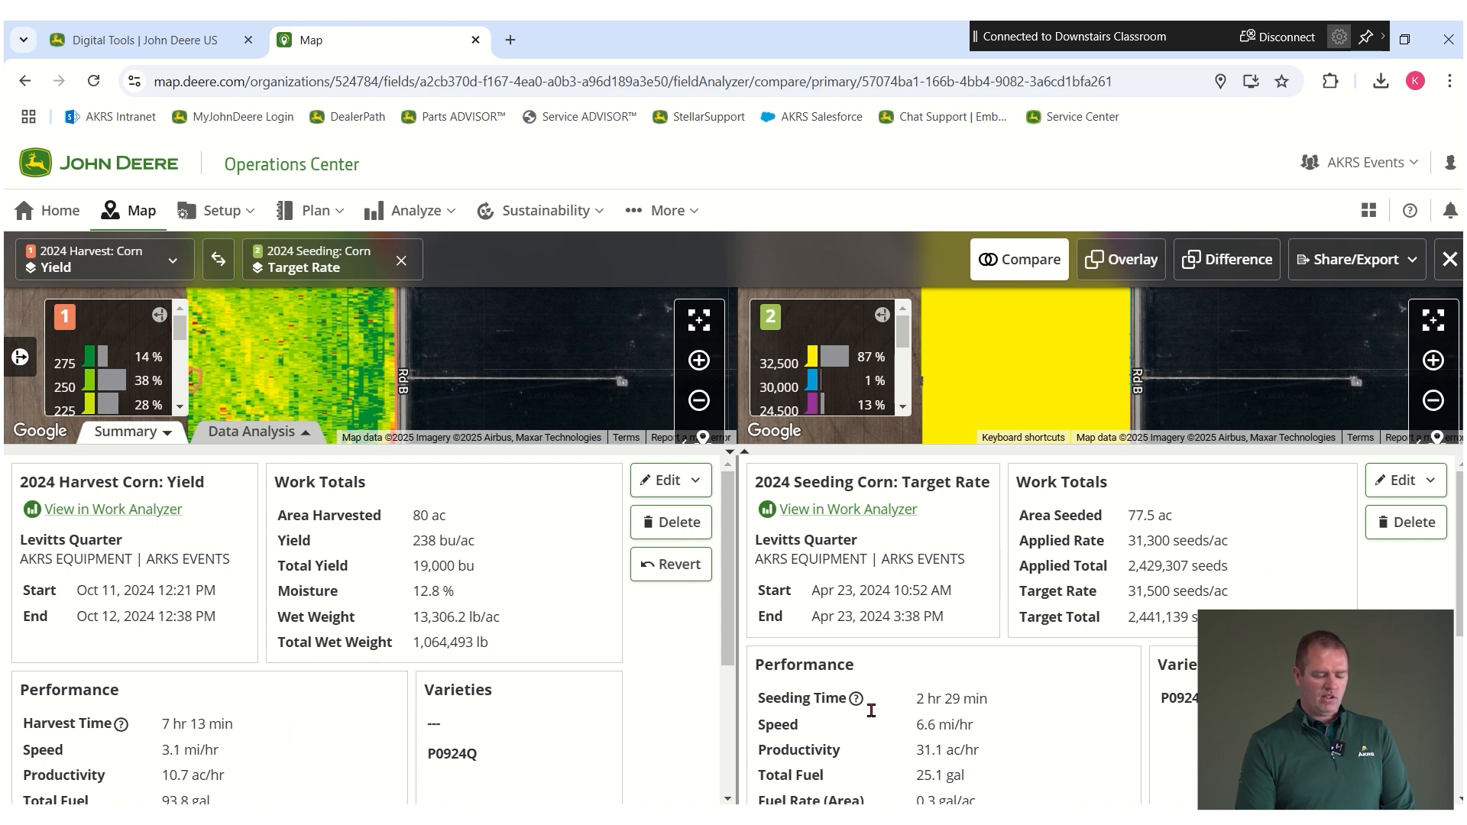
left_click_drag(778, 453, 778, 716)
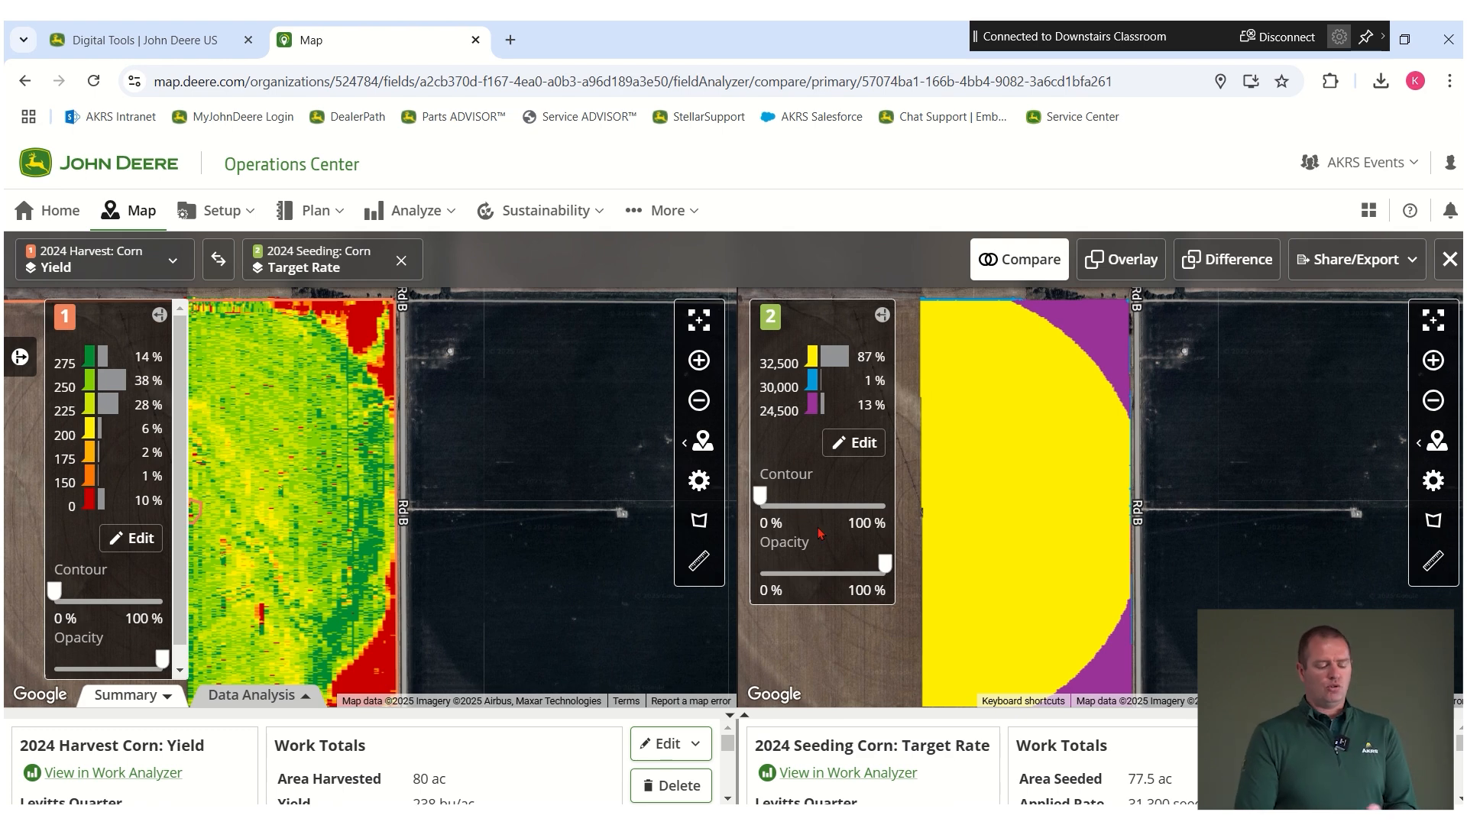
Review the data analysis of yield by target rate, and switch the compared corn seeding layer to Varieties
left_click(258, 697)
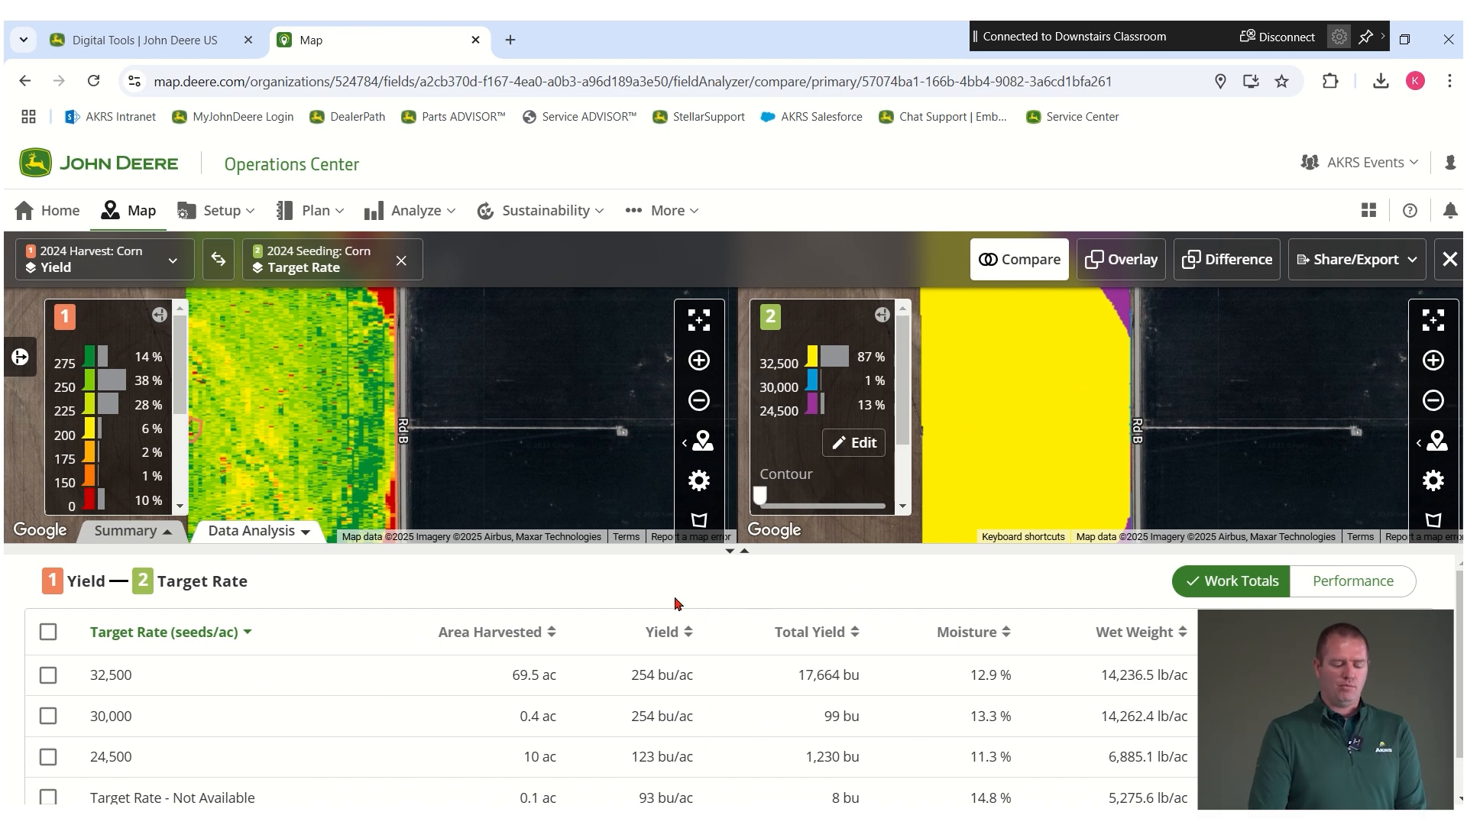
scroll(423, 374, "down", 3)
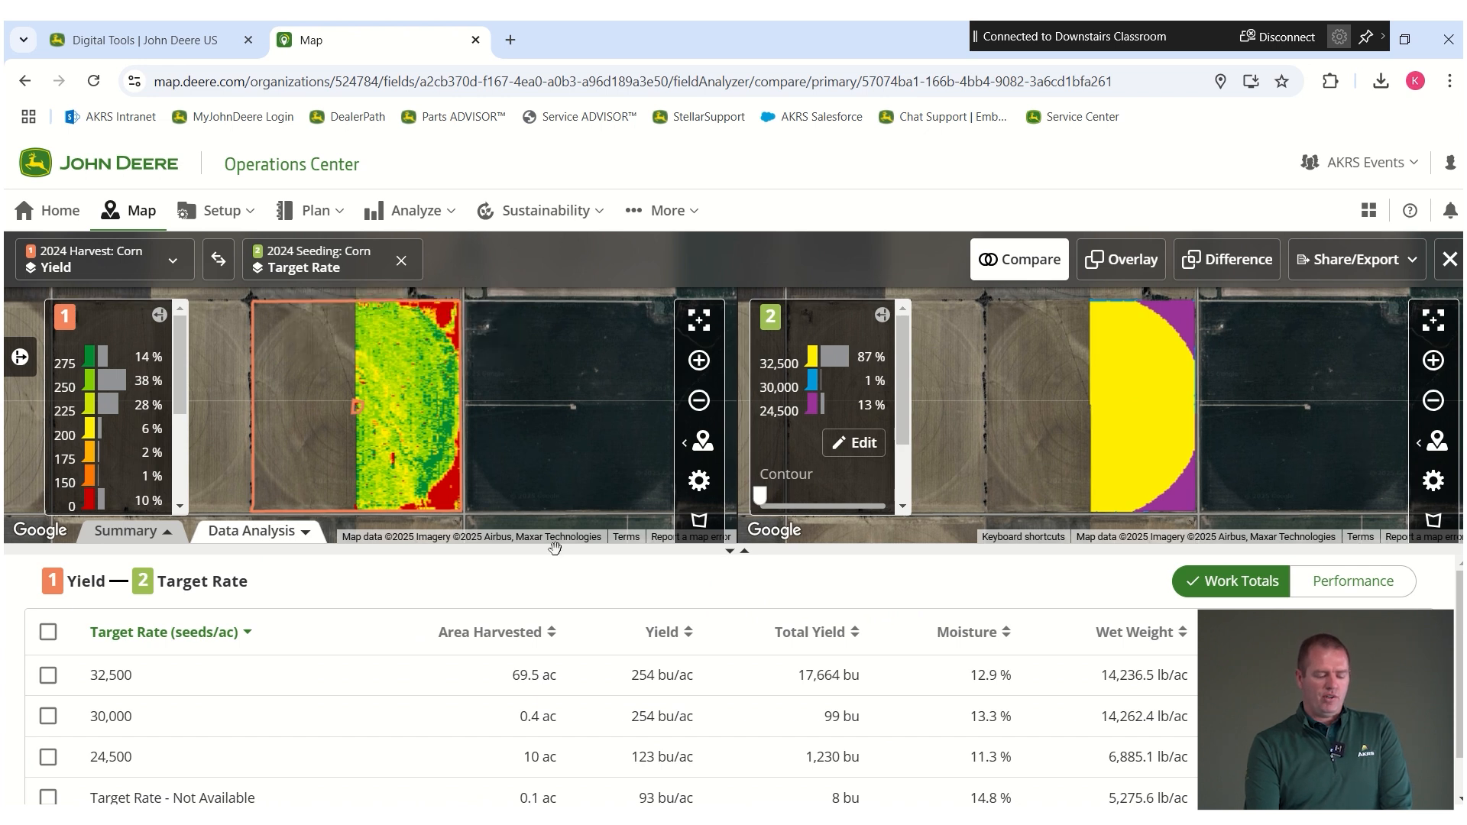
scroll(577, 712, "down", 1)
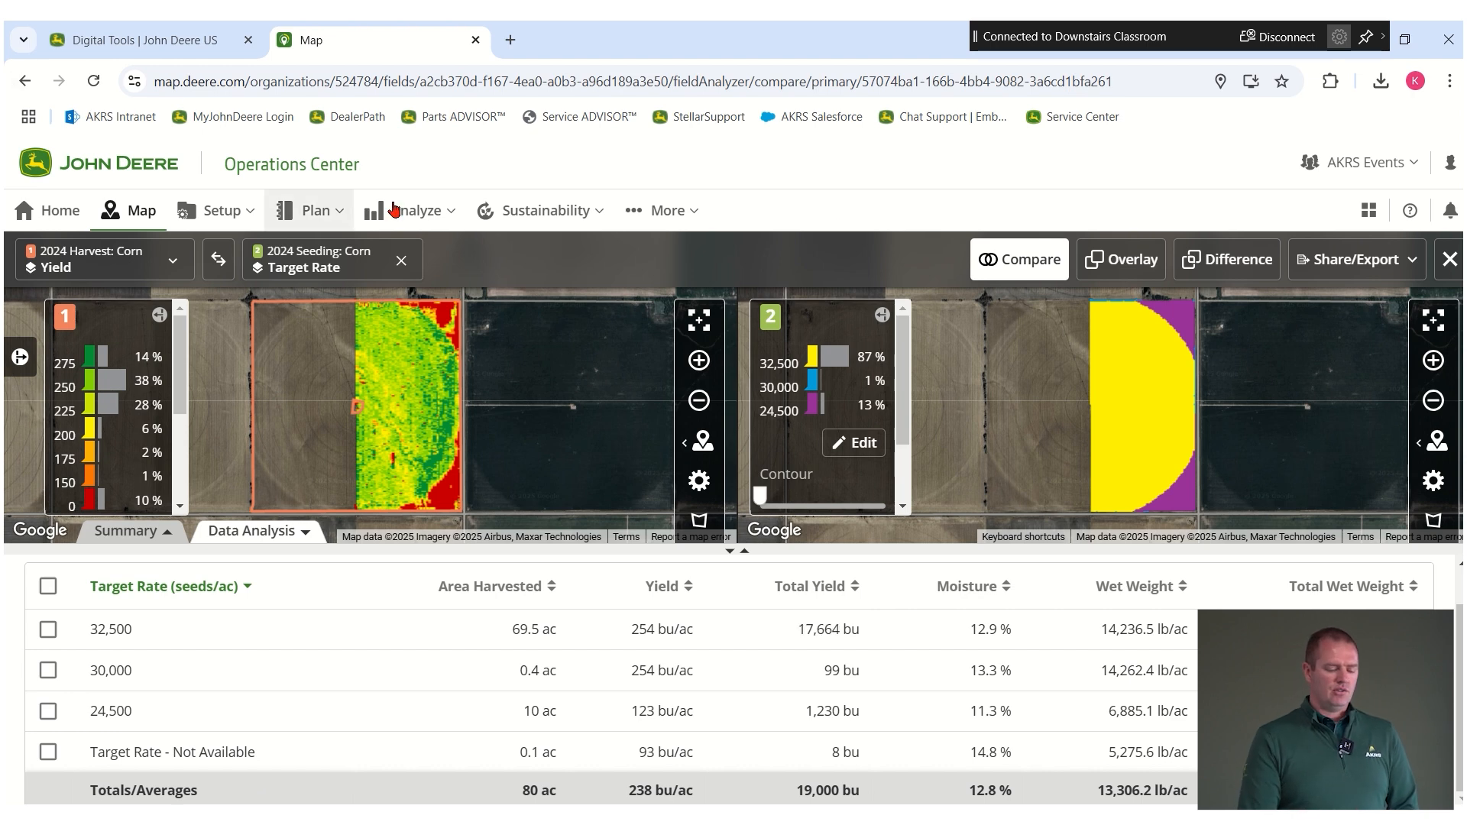
left_click(372, 272)
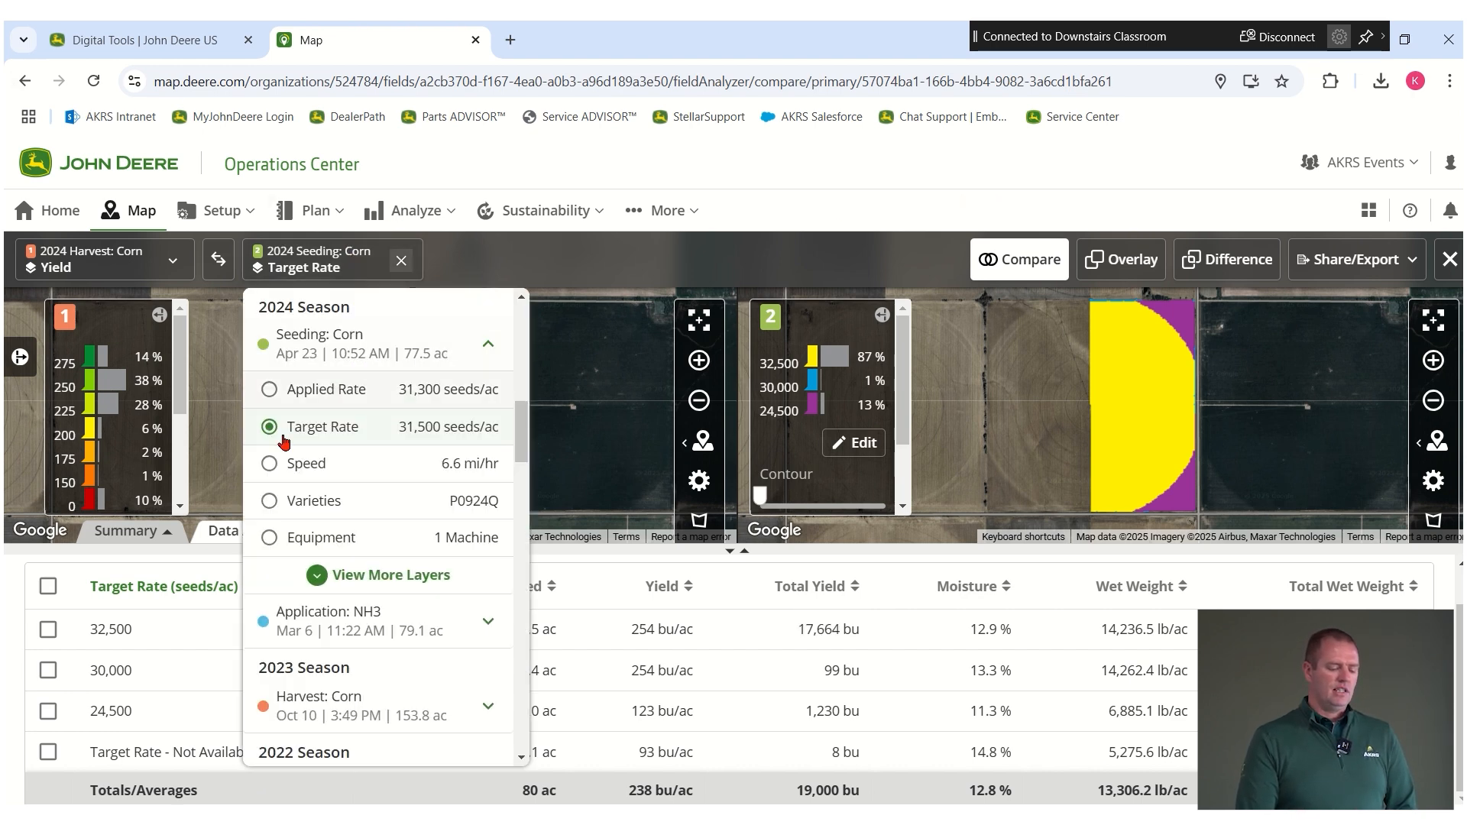
left_click(359, 501)
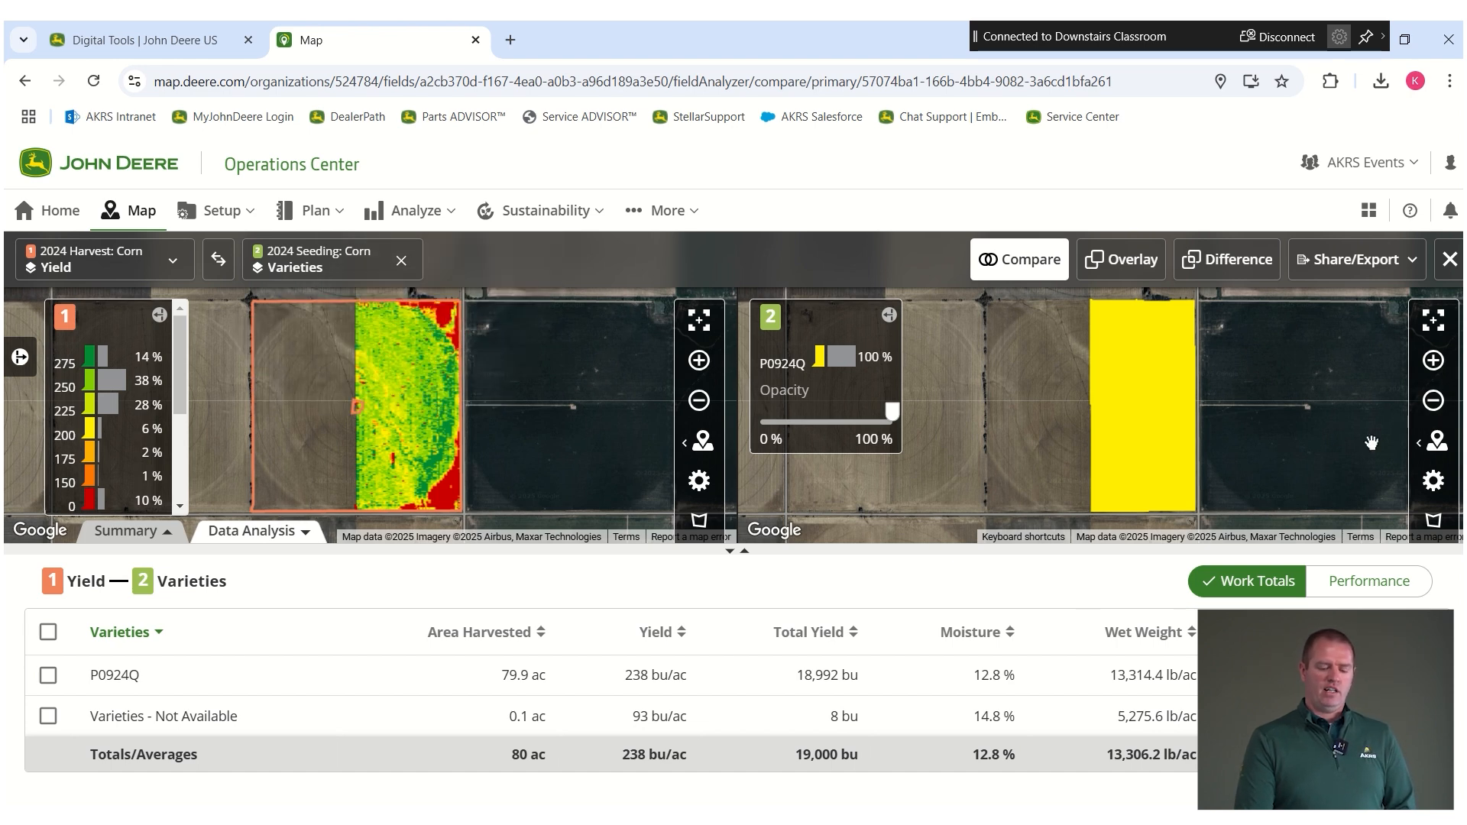
Examine the yield data inside a circular zone drawn from the pivot centre to the field's west edge, and delete the zone
left_click(1440, 527)
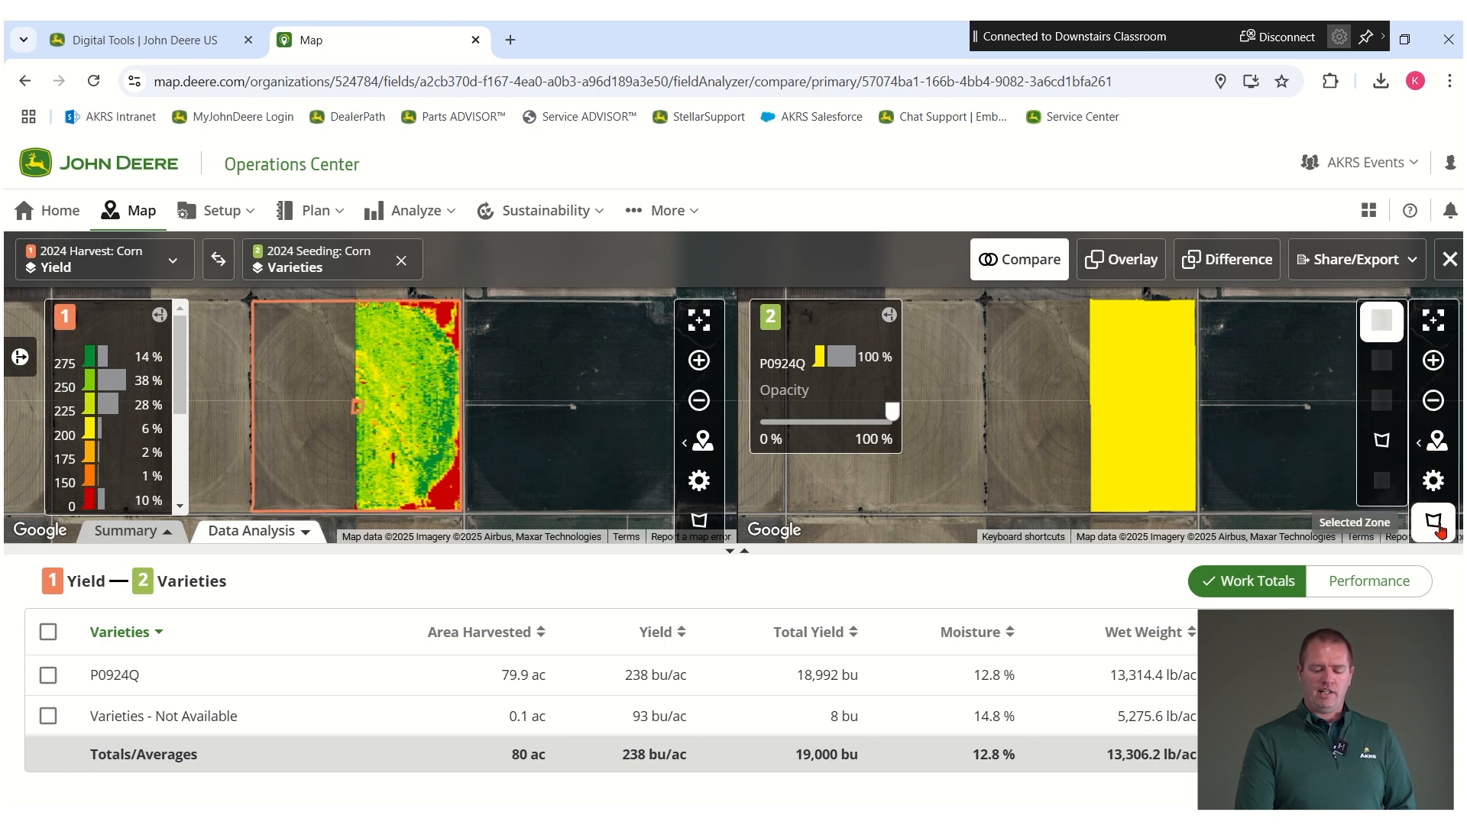
mouse_move(1422, 442)
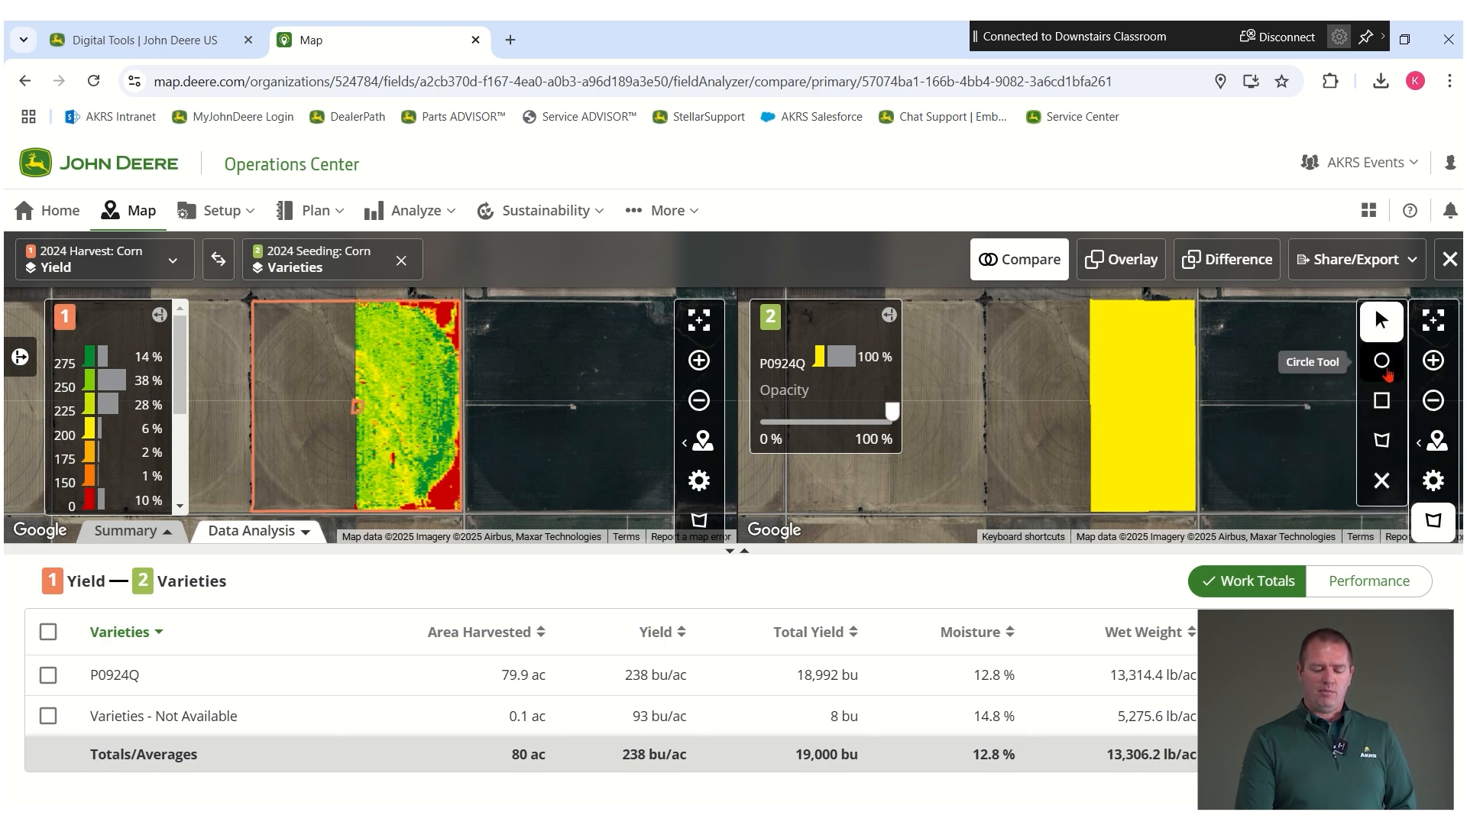
left_click(1381, 360)
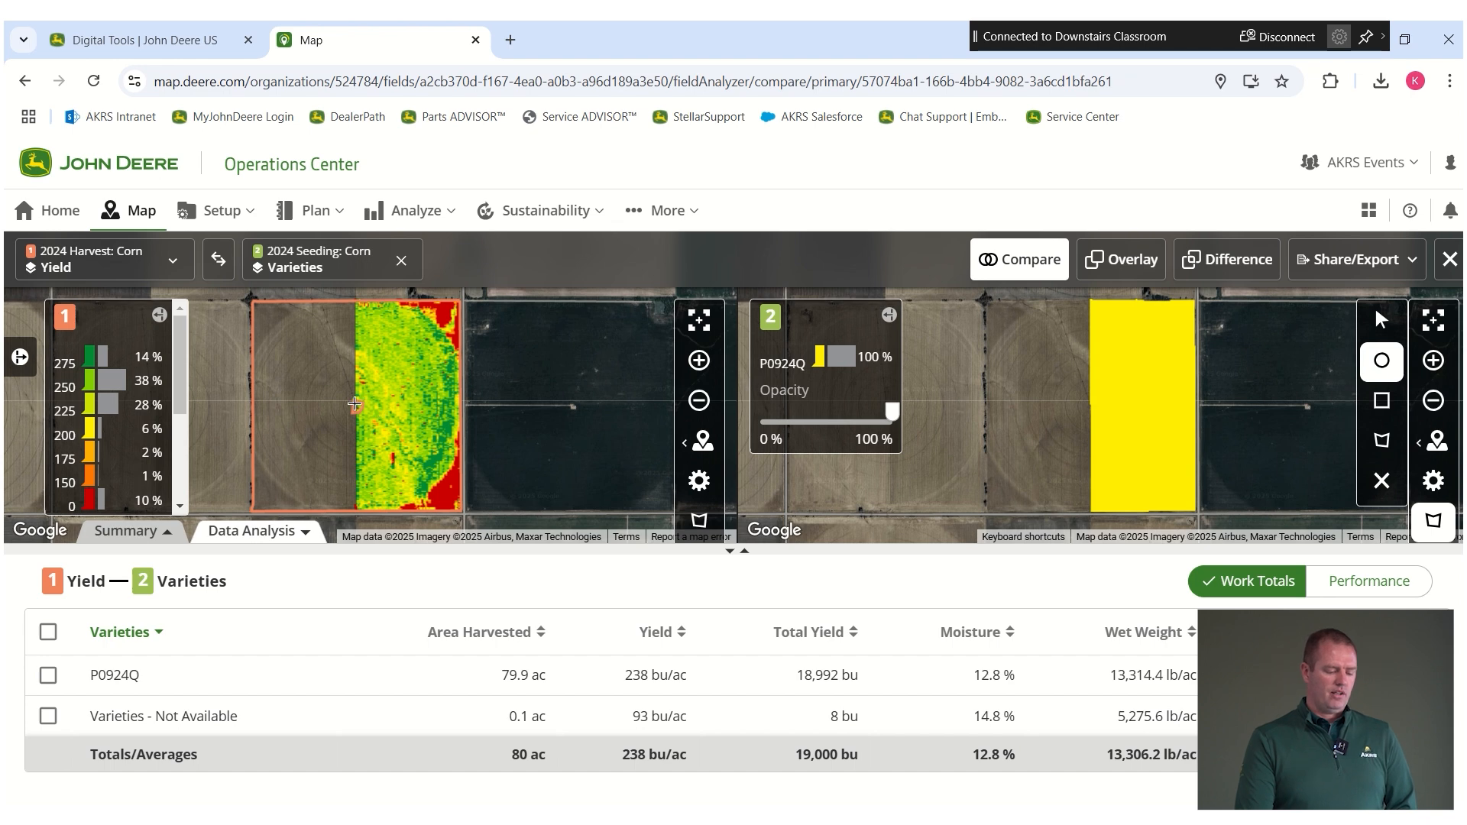
left_click_drag(353, 405, 246, 402)
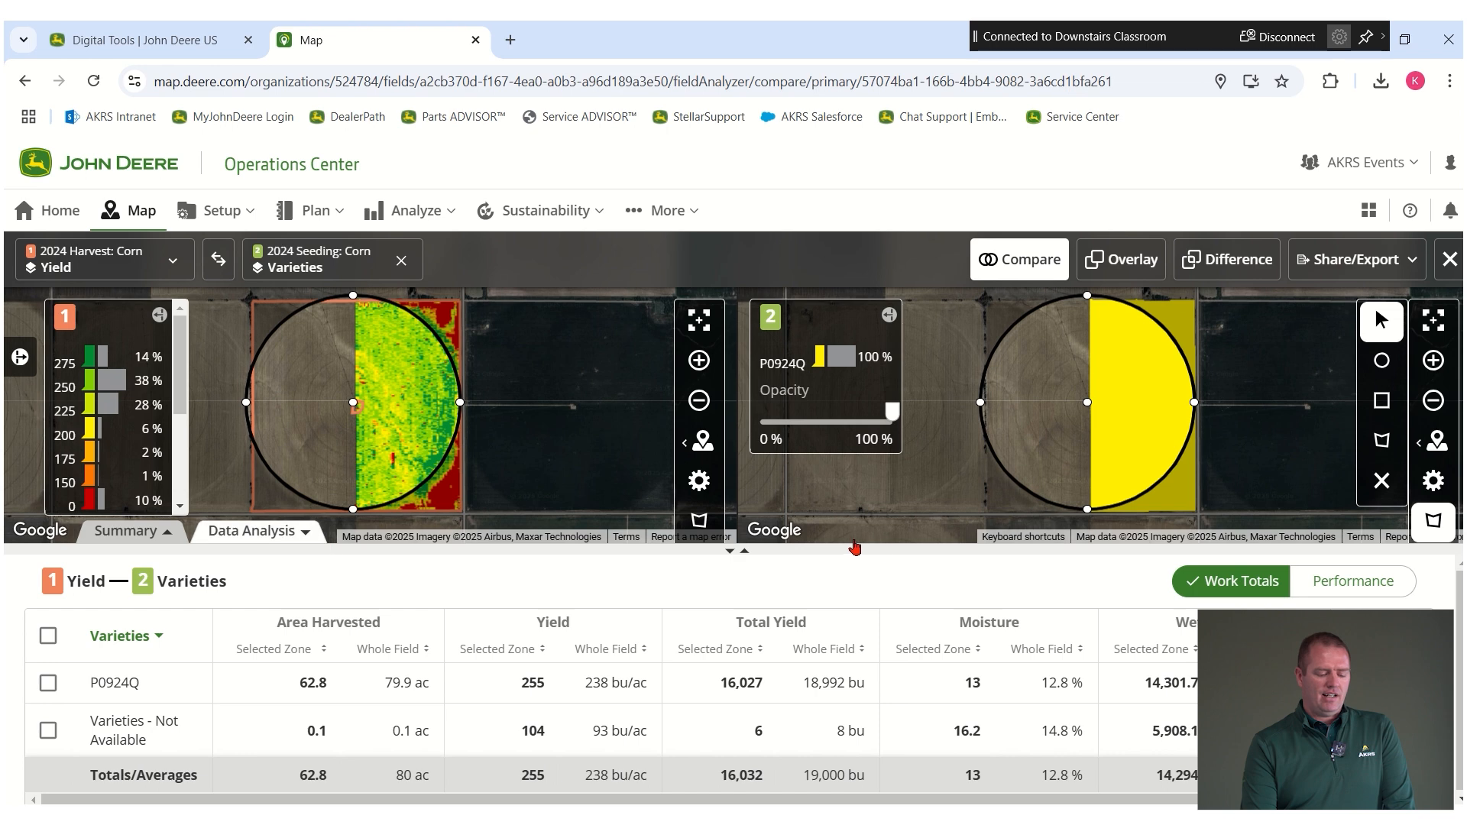
mouse_move(737, 550)
left_mouse_down()
mouse_move(737, 490)
mouse_move(738, 525)
left_mouse_up()
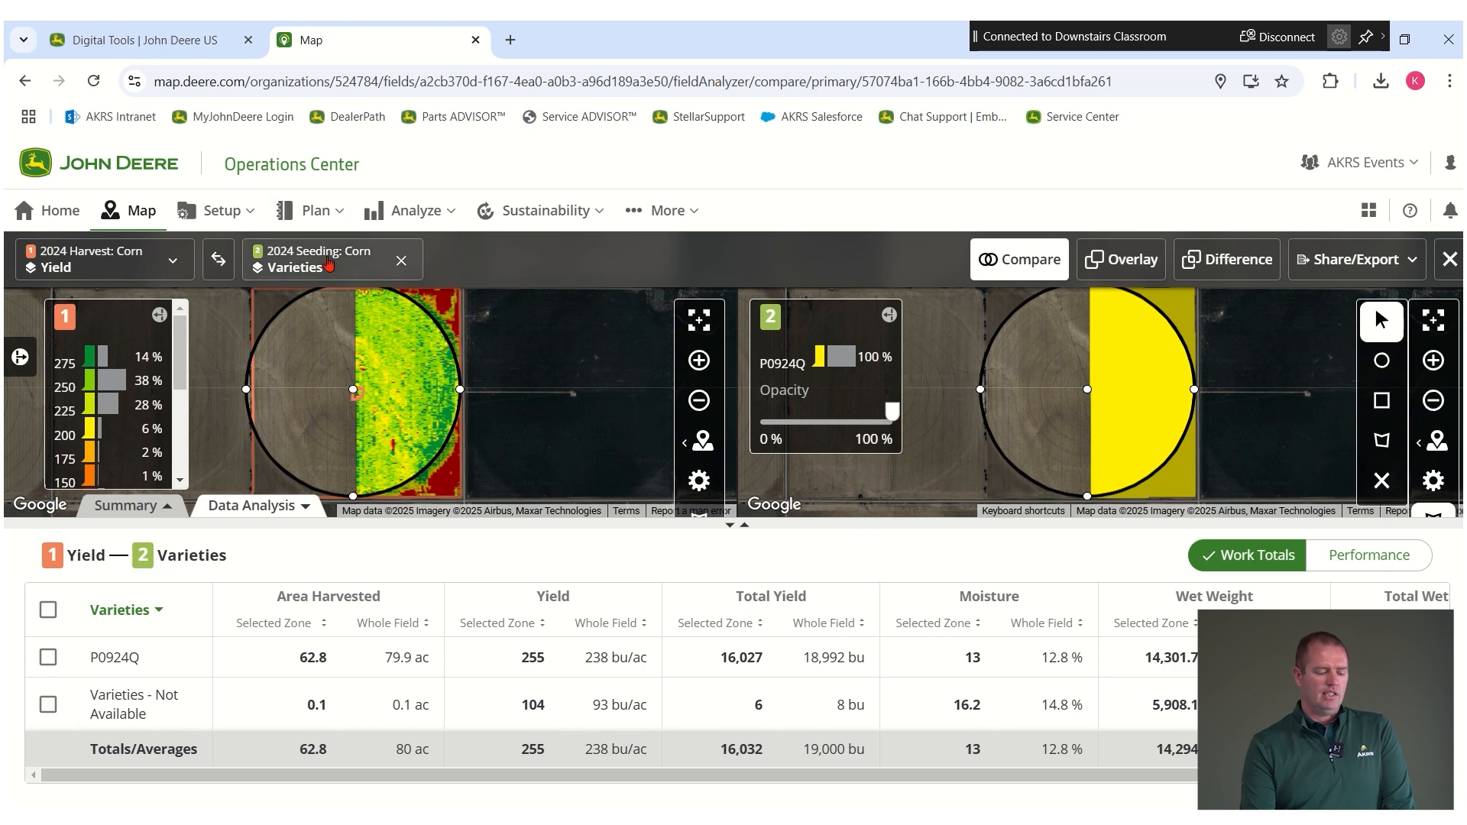
left_click(1381, 480)
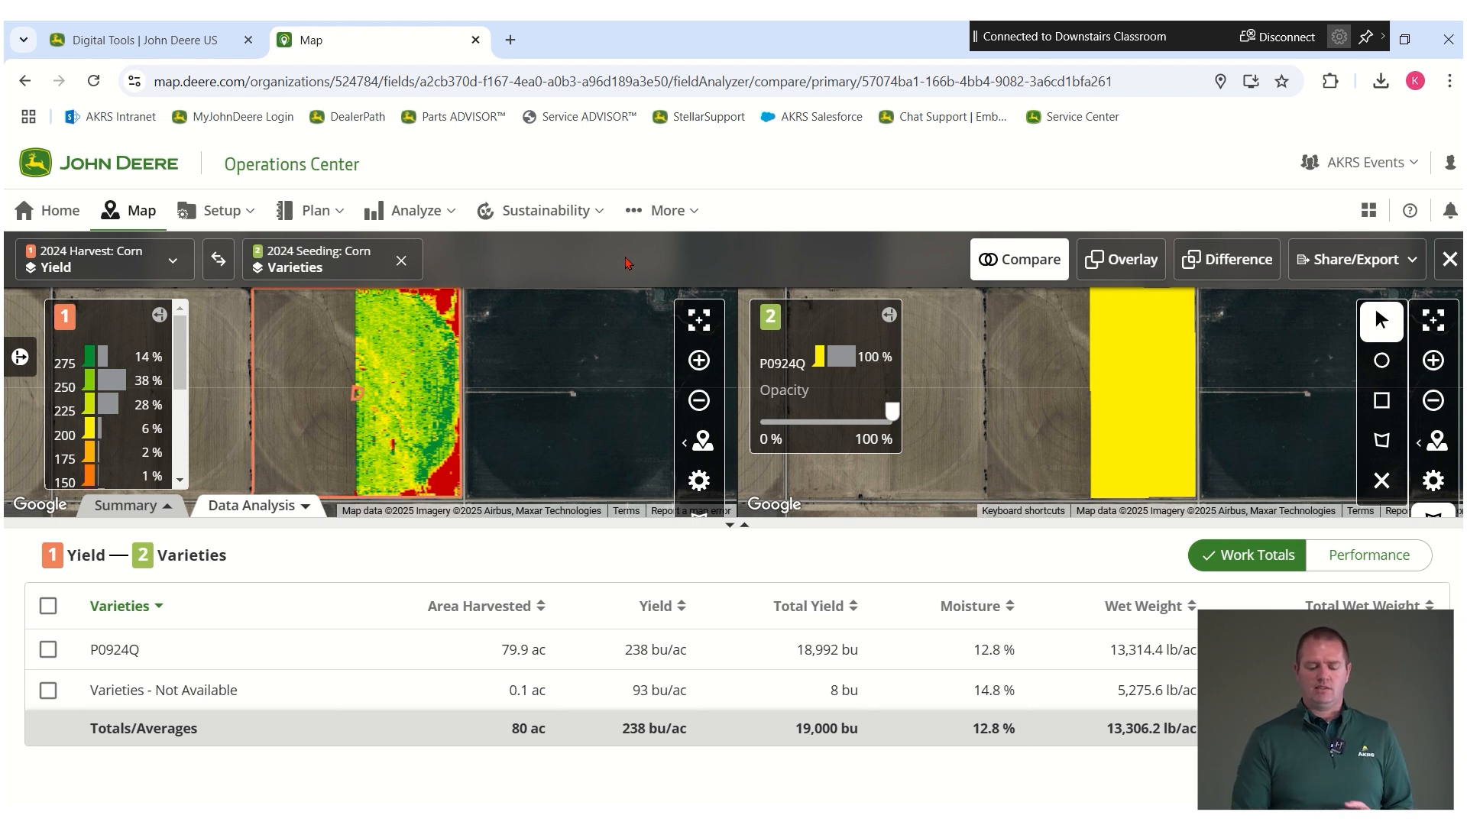
left_click_drag(728, 525, 734, 616)
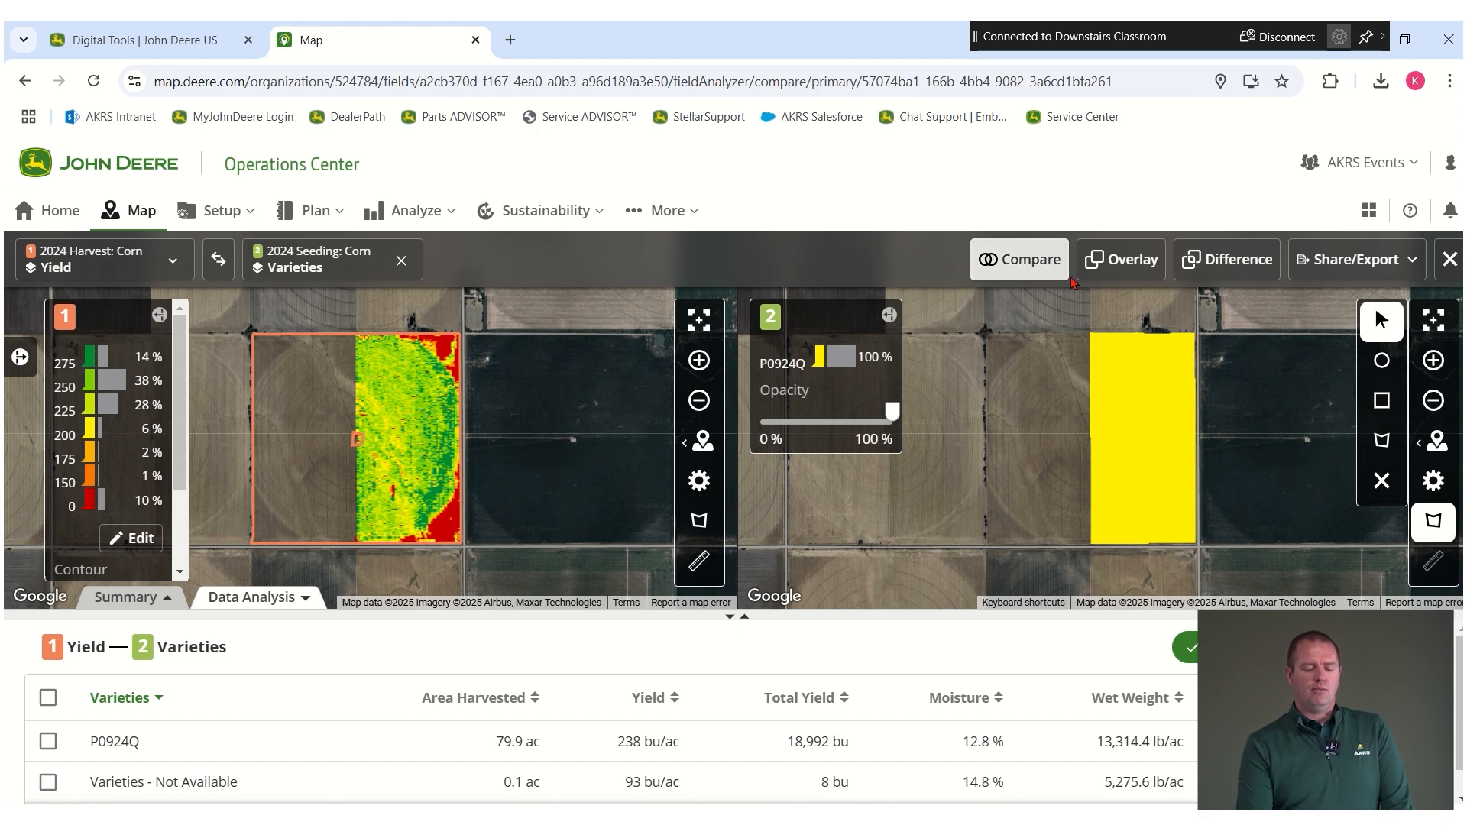
Overlay the seeding Varieties layer on the corn yield map and lower the Varieties opacity to roughly a fifth
left_click(1128, 263)
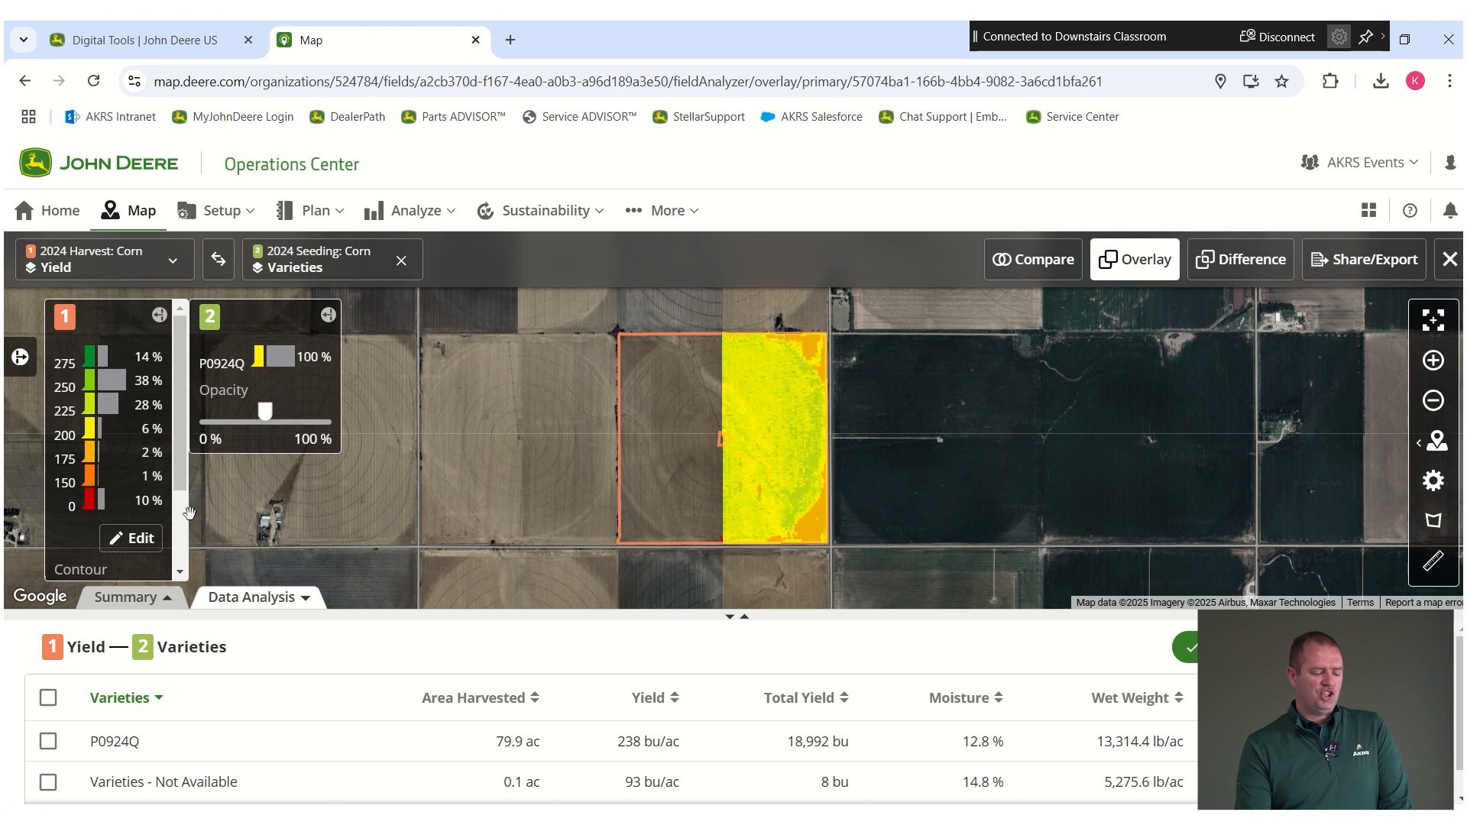
scroll(190, 429, "down", 2)
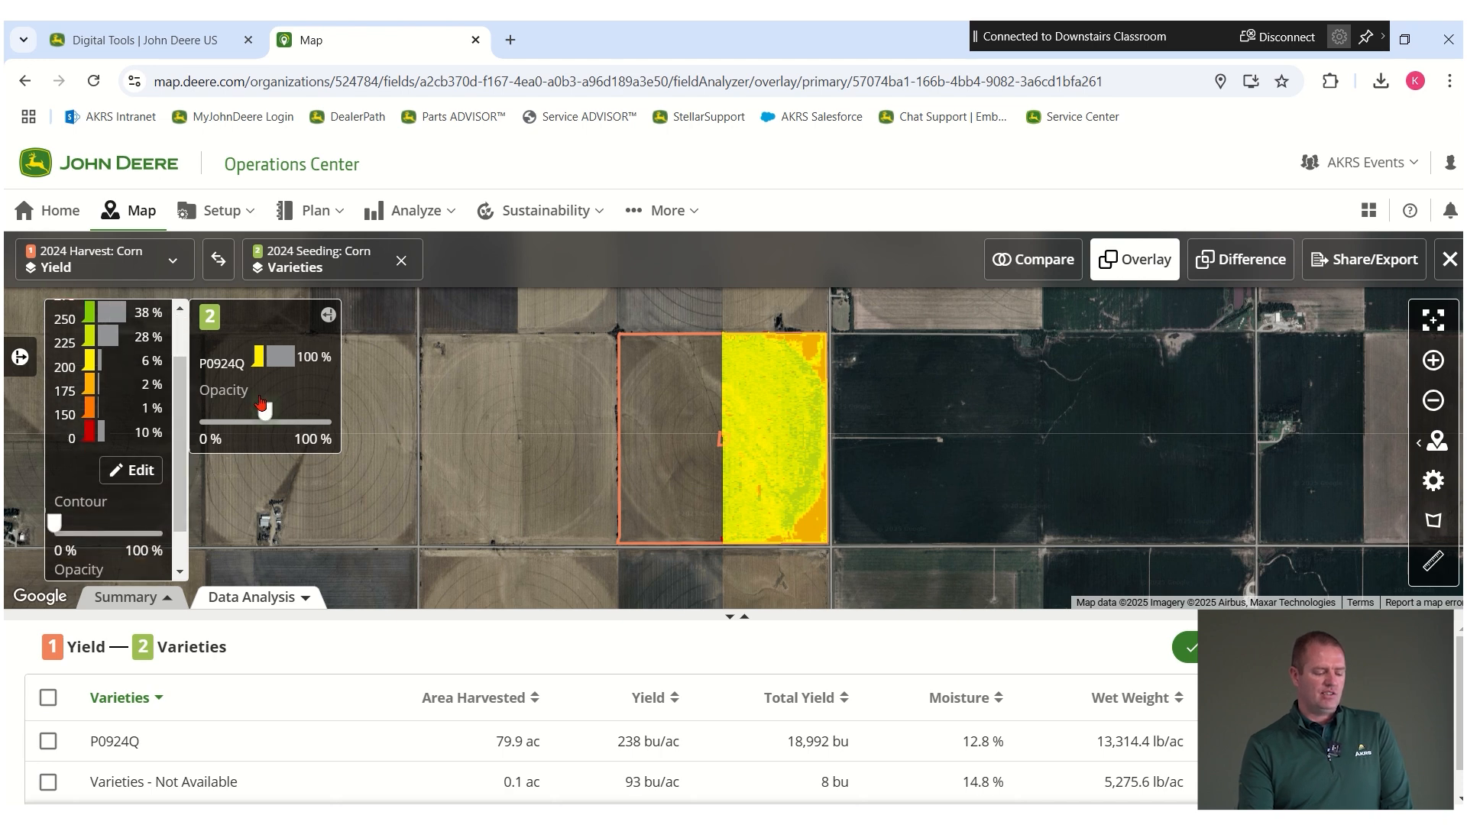
left_click_drag(270, 414, 308, 413)
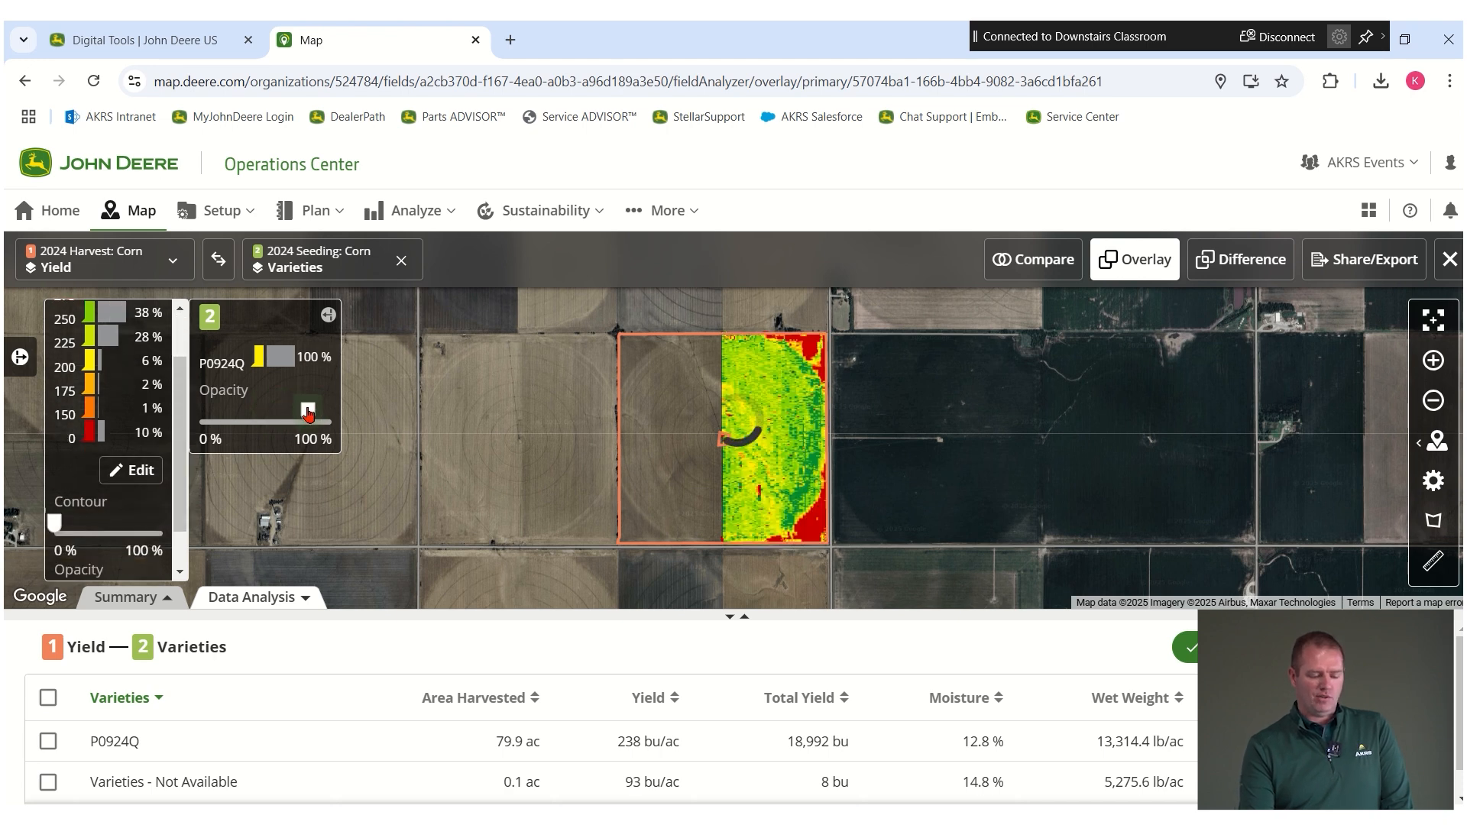
left_click_drag(308, 413, 226, 413)
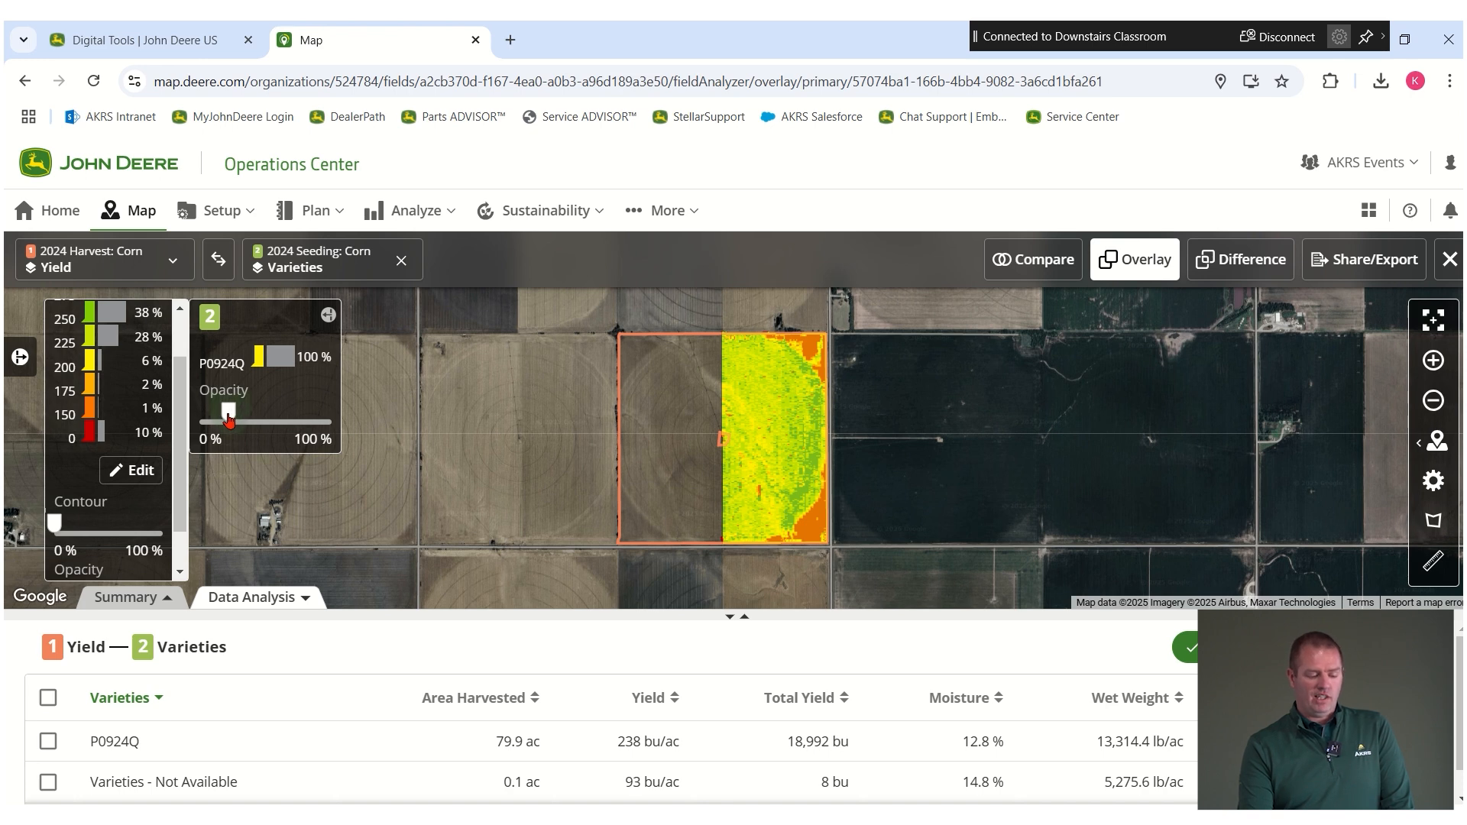
Switch the overlaid corn seeding layer to Applied Rate and raise its opacity close to the maximum
left_click(325, 260)
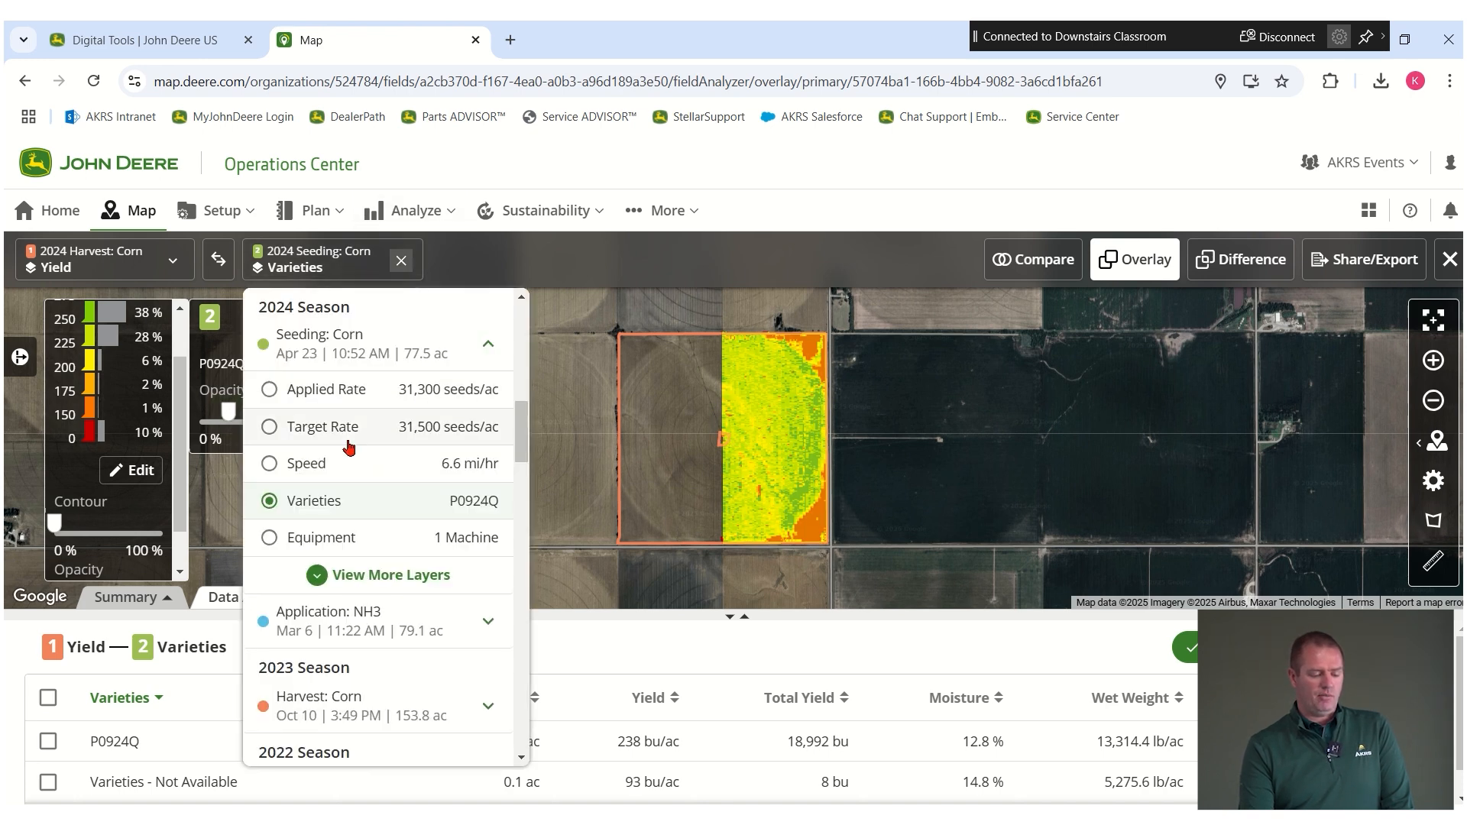
left_click(366, 388)
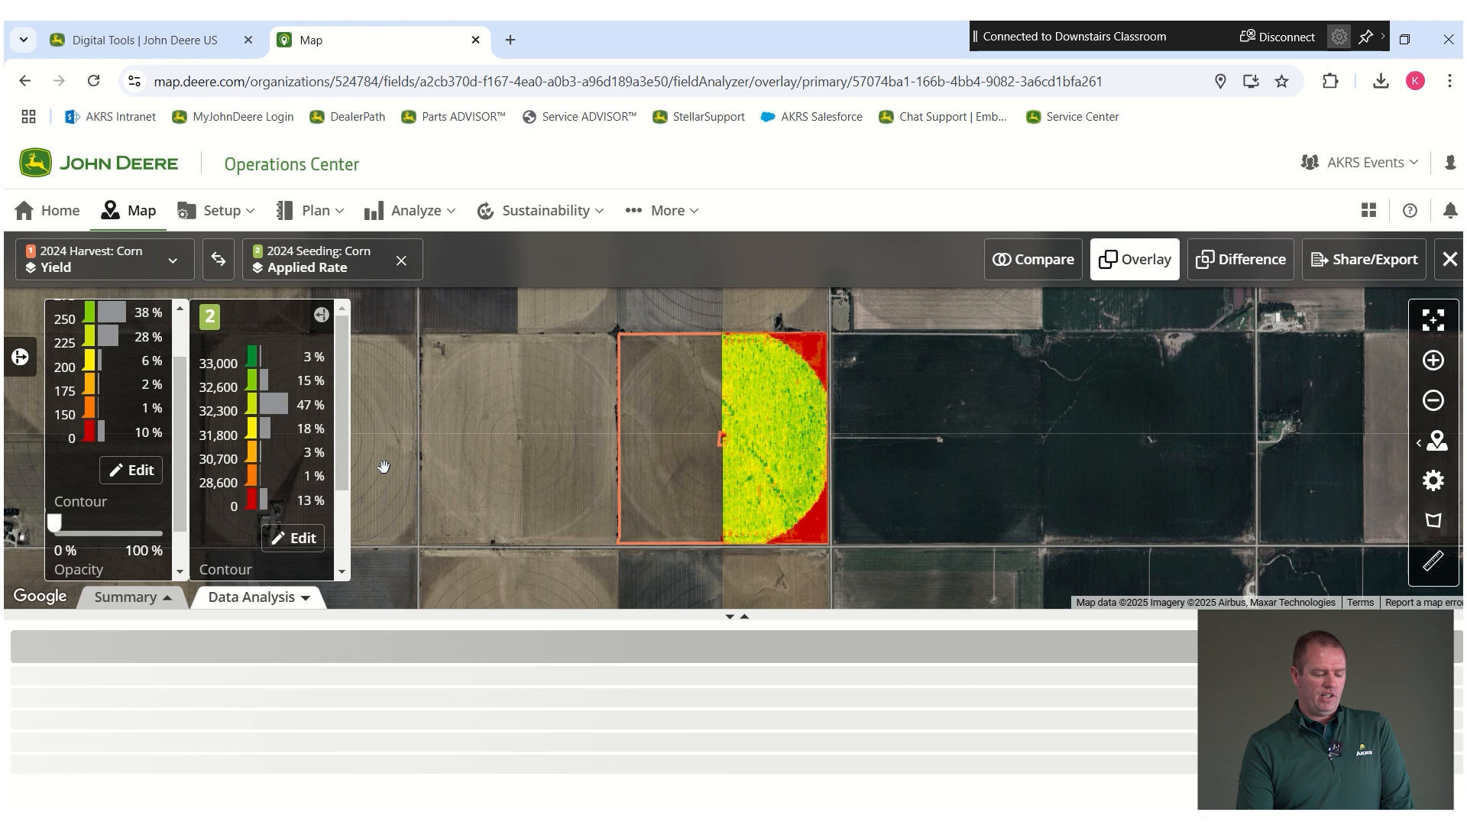
scroll(384, 467, "down", 1)
scroll(258, 520, "down", 1)
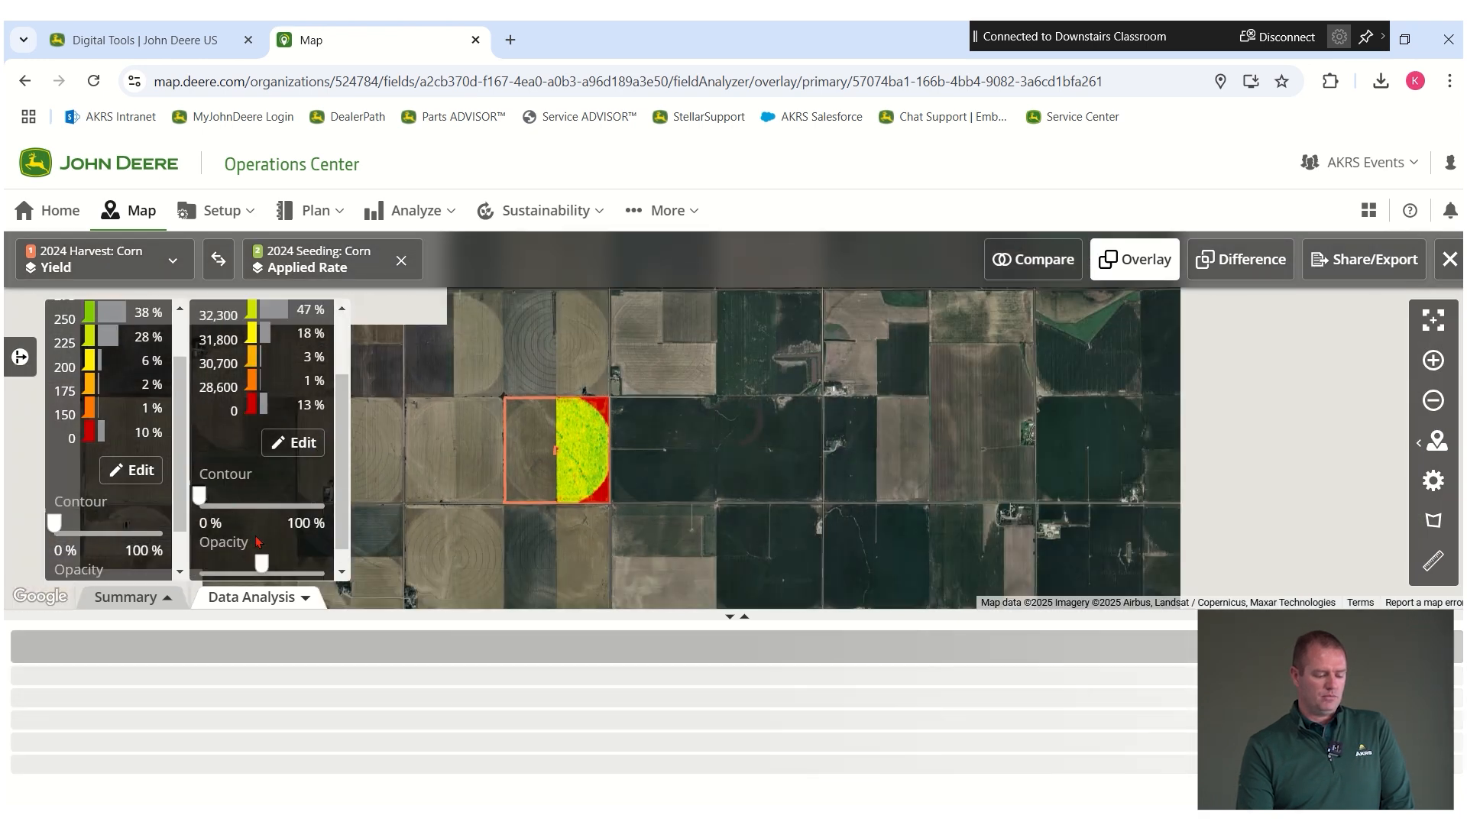
left_click_drag(261, 564, 311, 564)
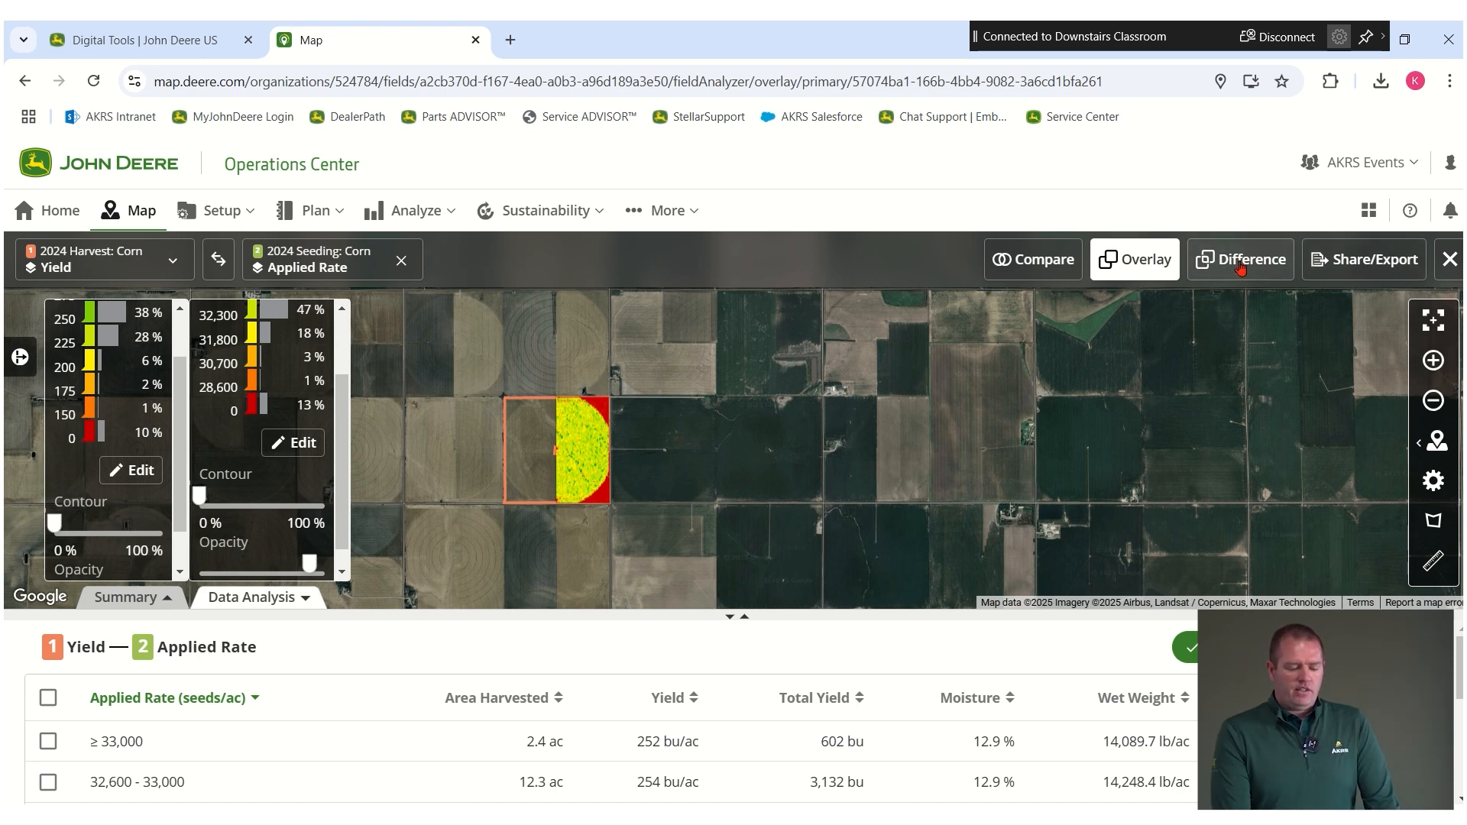
Show the Difference view of the corn averages and open the operations list of the first Corn Average
left_click(1246, 266)
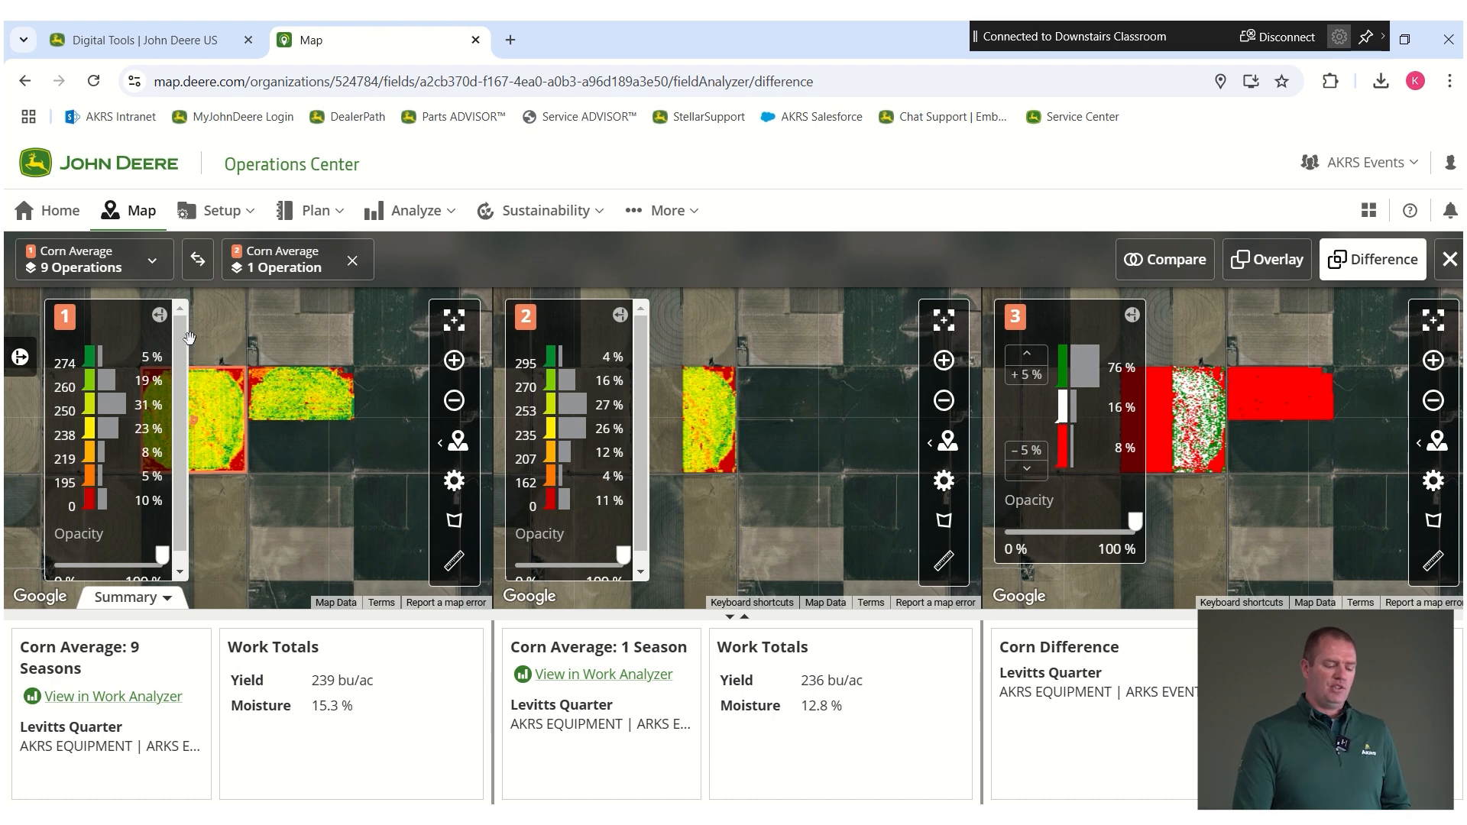
left_click_drag(216, 309, 291, 329)
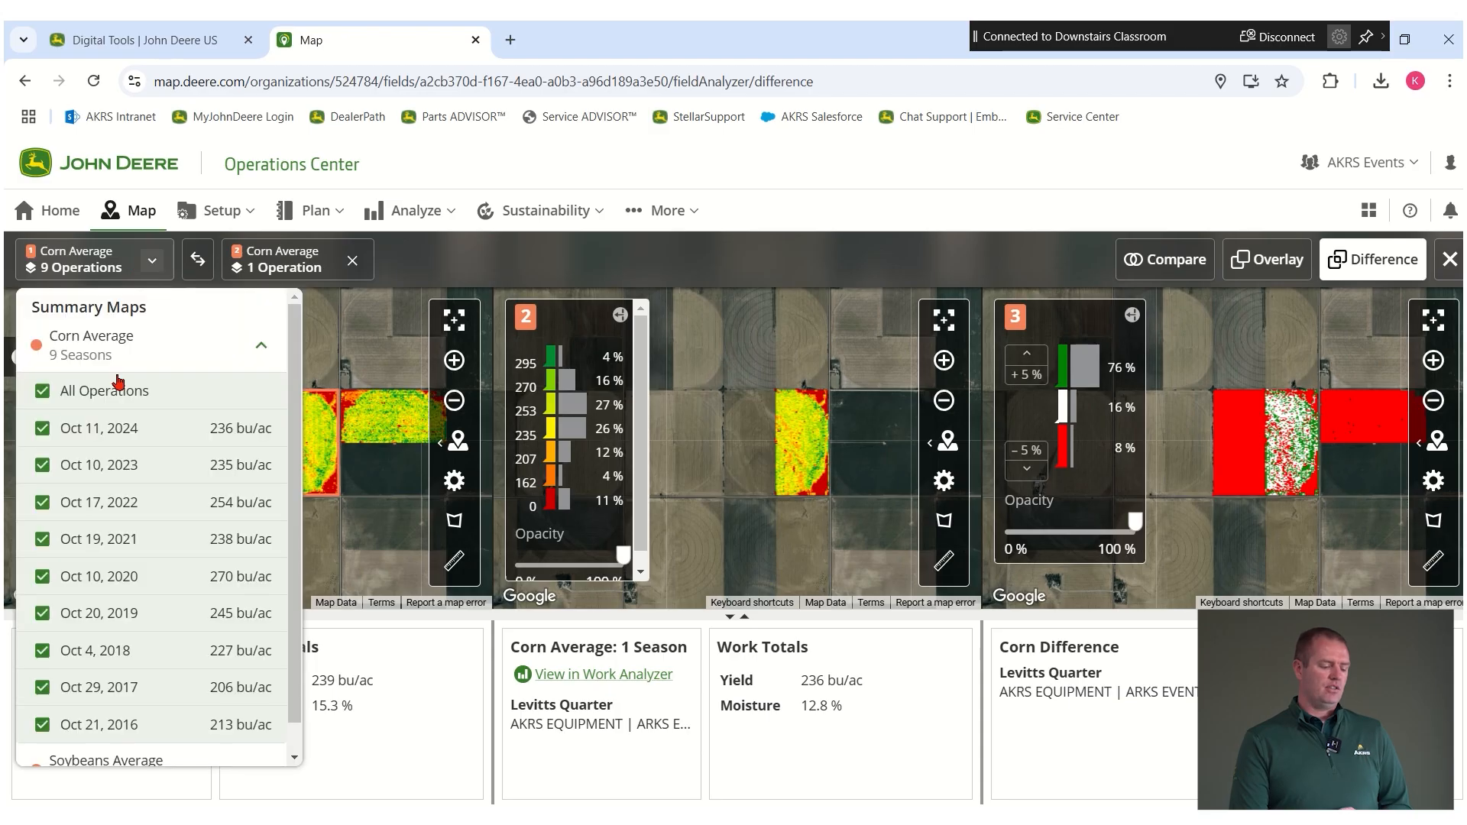
Exclude the Oct 10, 2023, Oct 17, 2022 and Oct 19, 2021 harvests from the first Corn Average and leave the Difference view
left_click(42, 466)
left_click(42, 502)
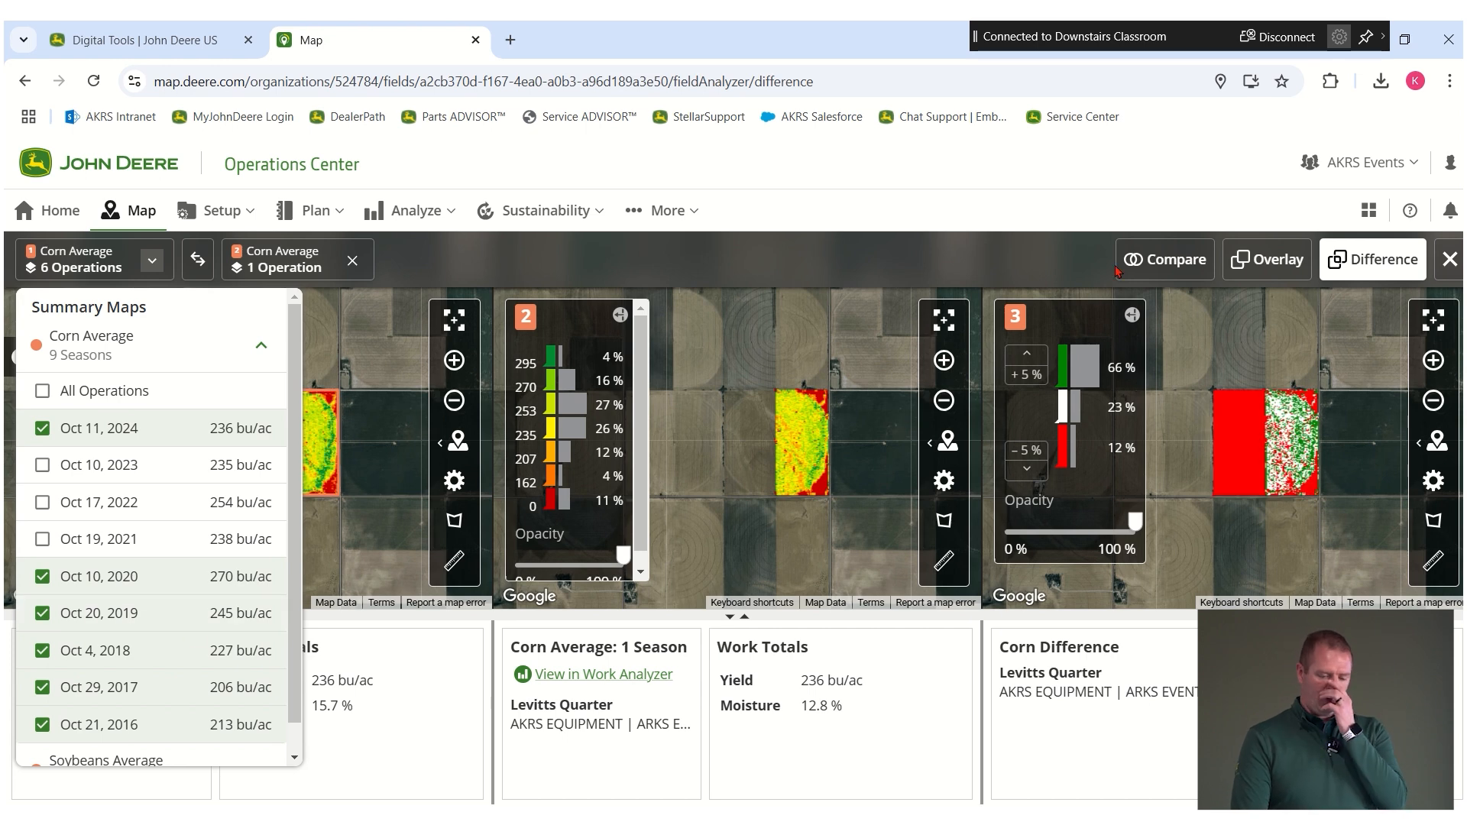
left_click(1450, 259)
left_click(1449, 259)
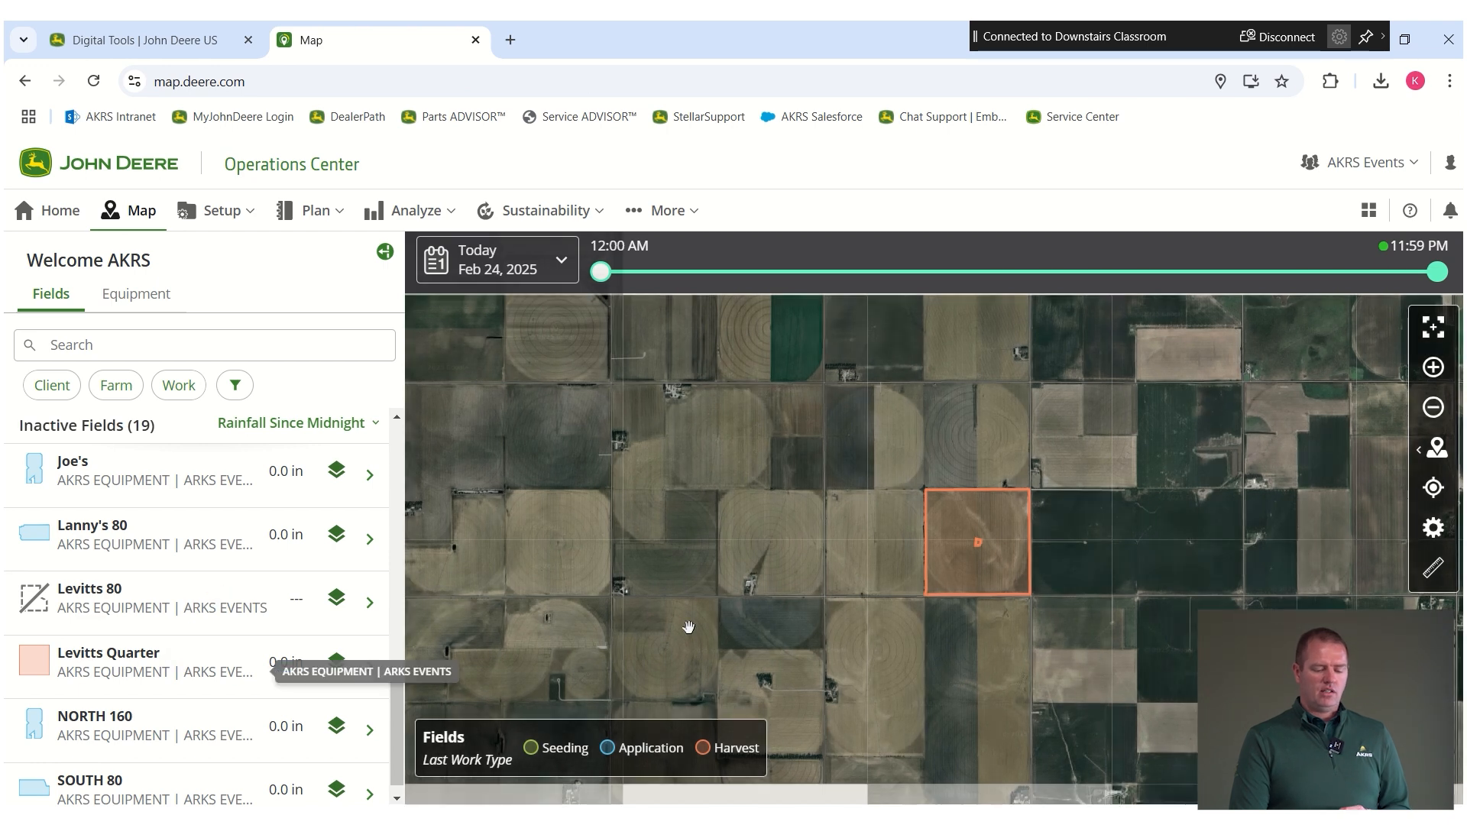
Reopen Levitts Quarter in Field Analyzer from its field details and collapse the field list to enlarge the yield map
left_click(997, 545)
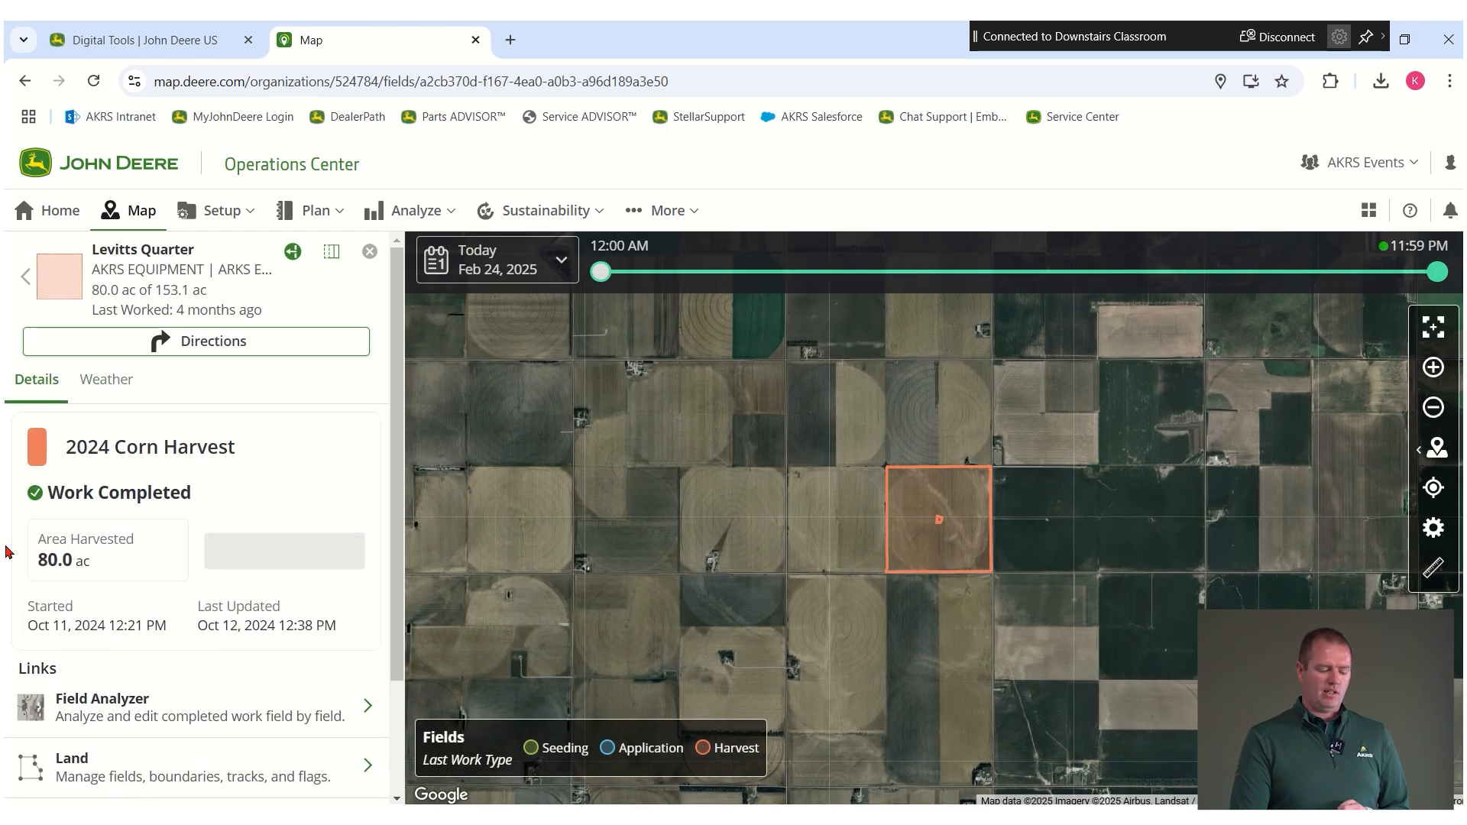
left_click(107, 698)
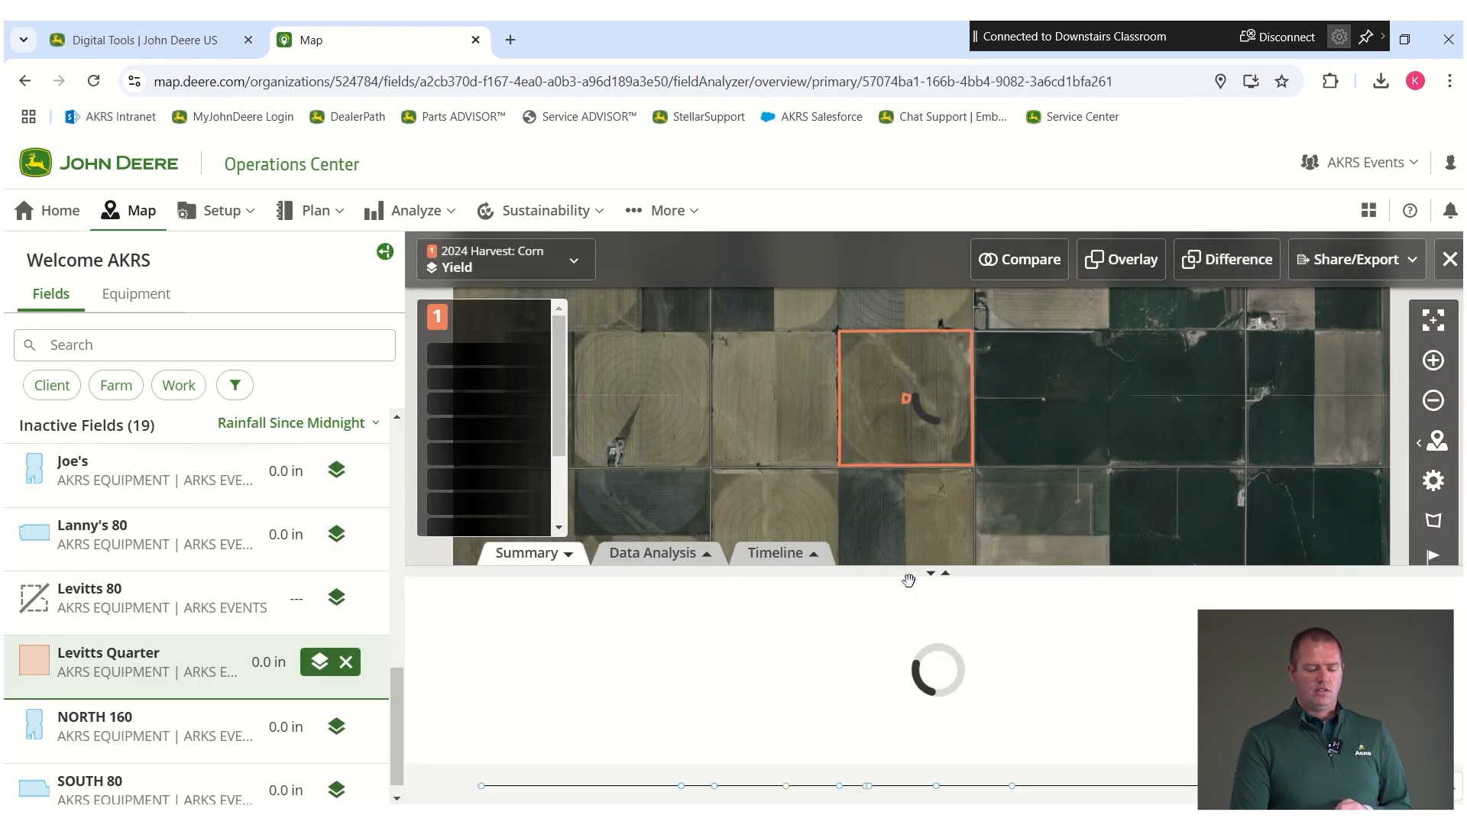
left_click(380, 254)
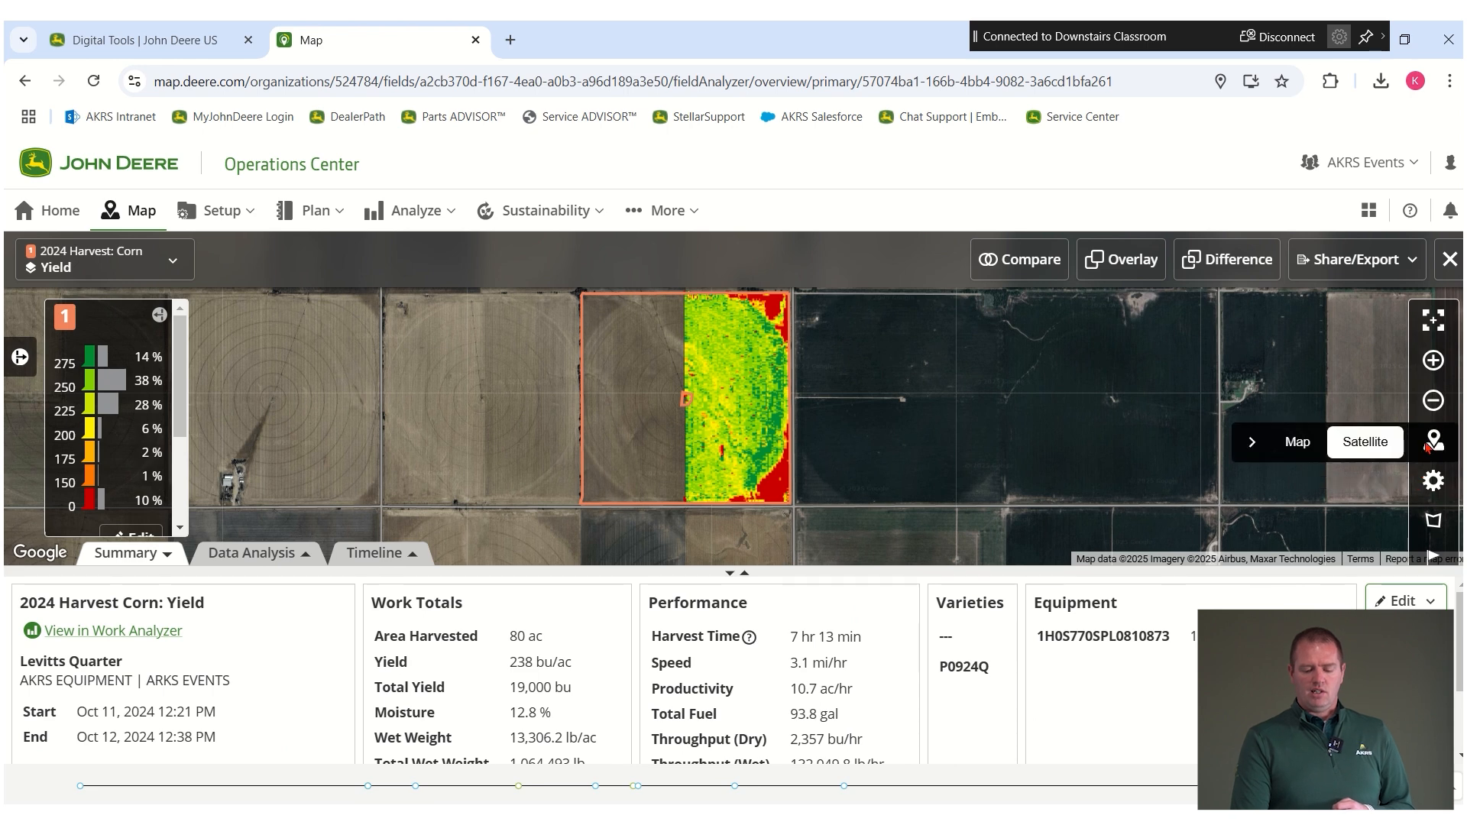
left_click(1434, 325)
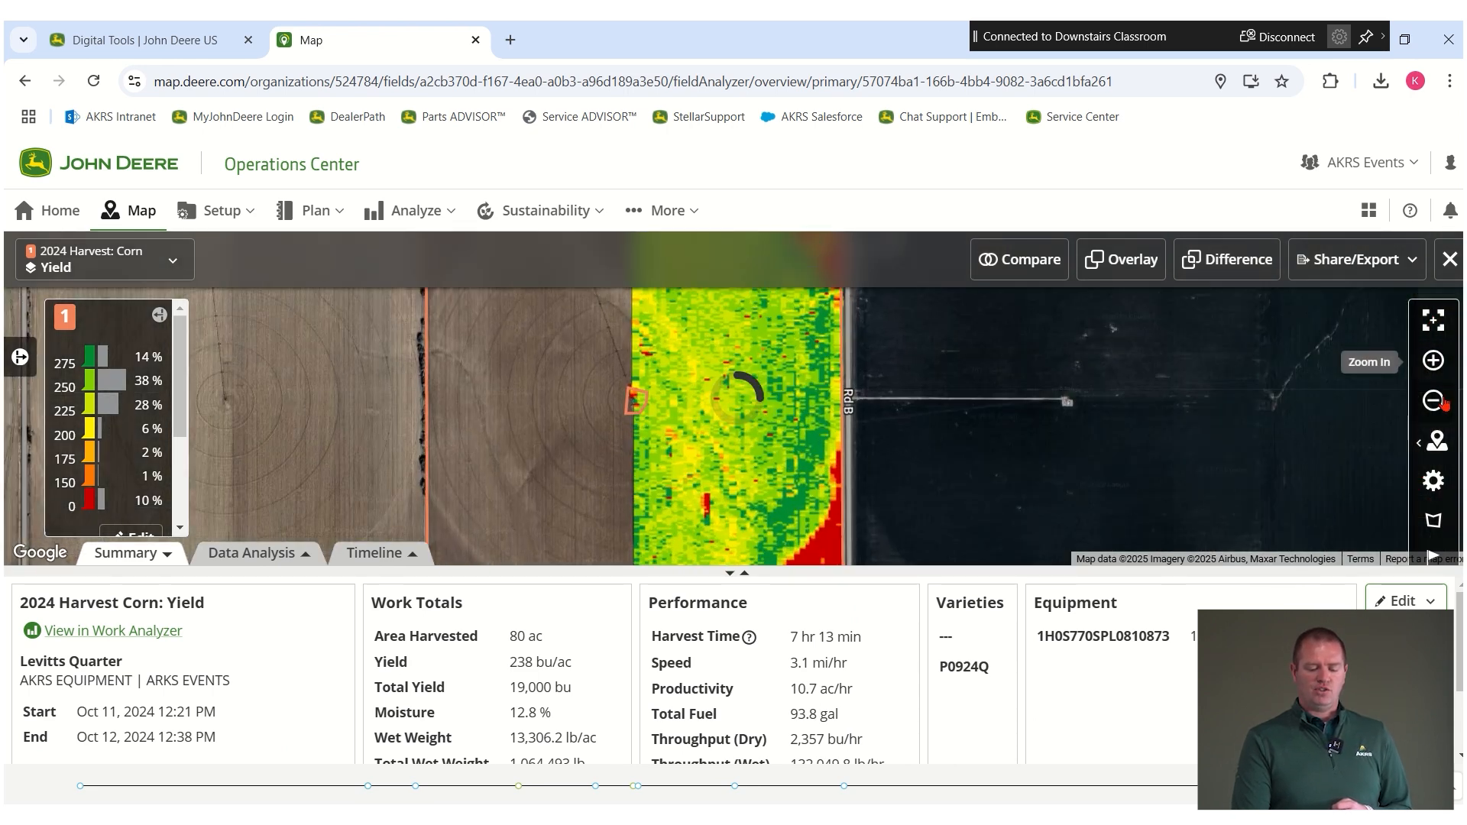
left_click(1434, 400)
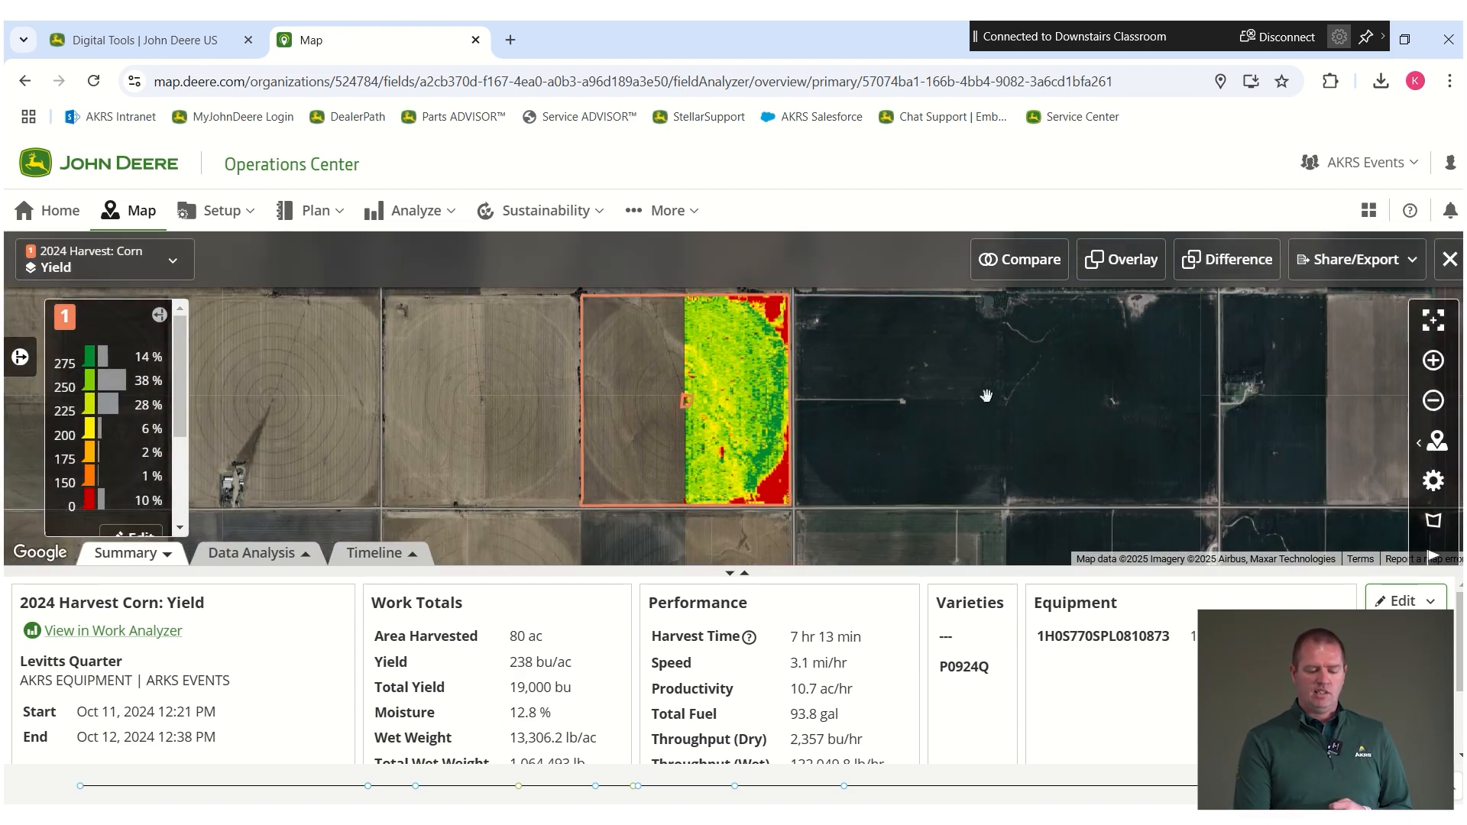
Switch the base map behind the corn yield layer to the Map style and back to Satellite
mouse_move(1410, 455)
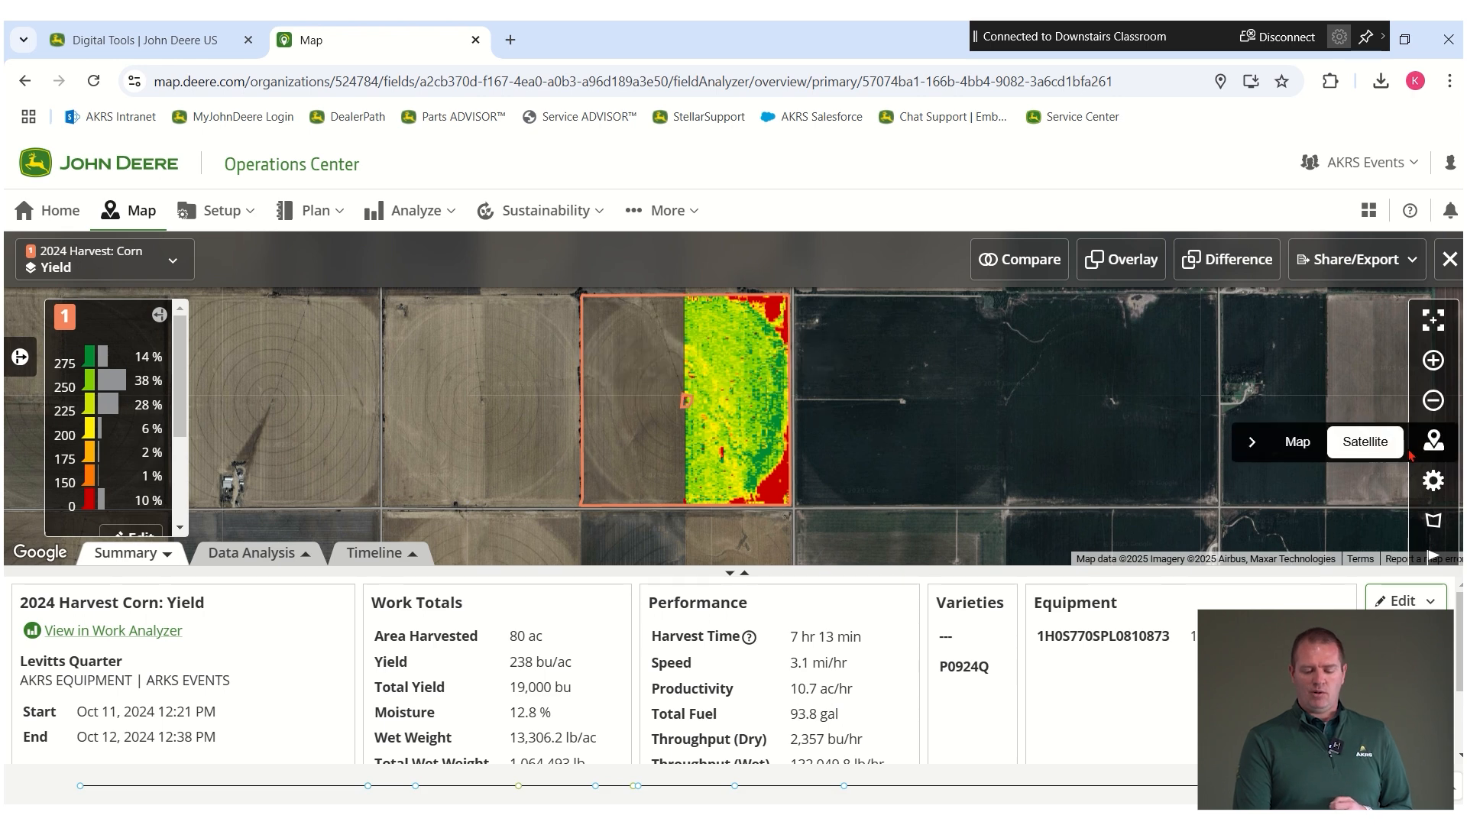
left_click(1301, 441)
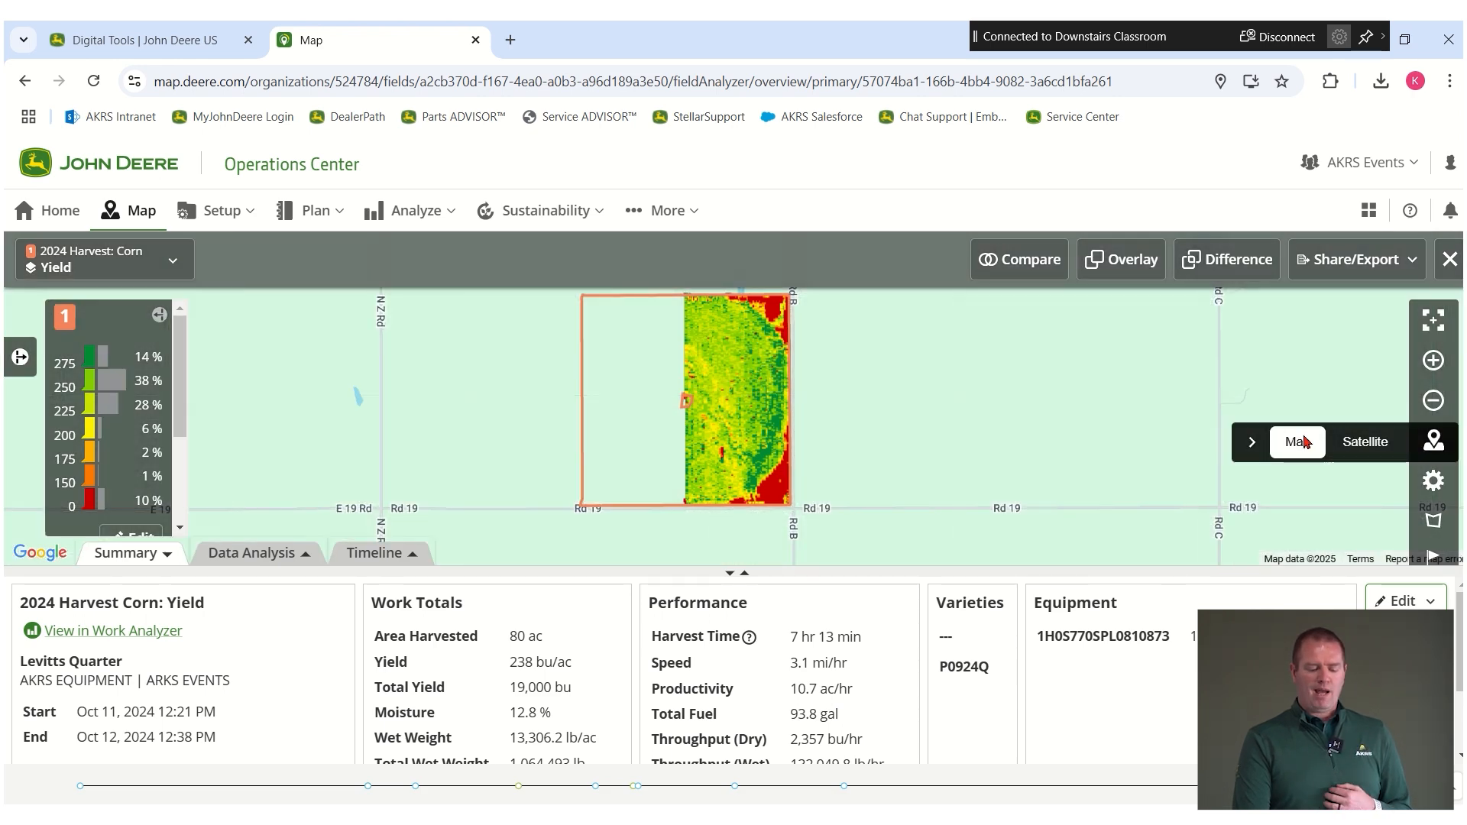
left_click(1386, 441)
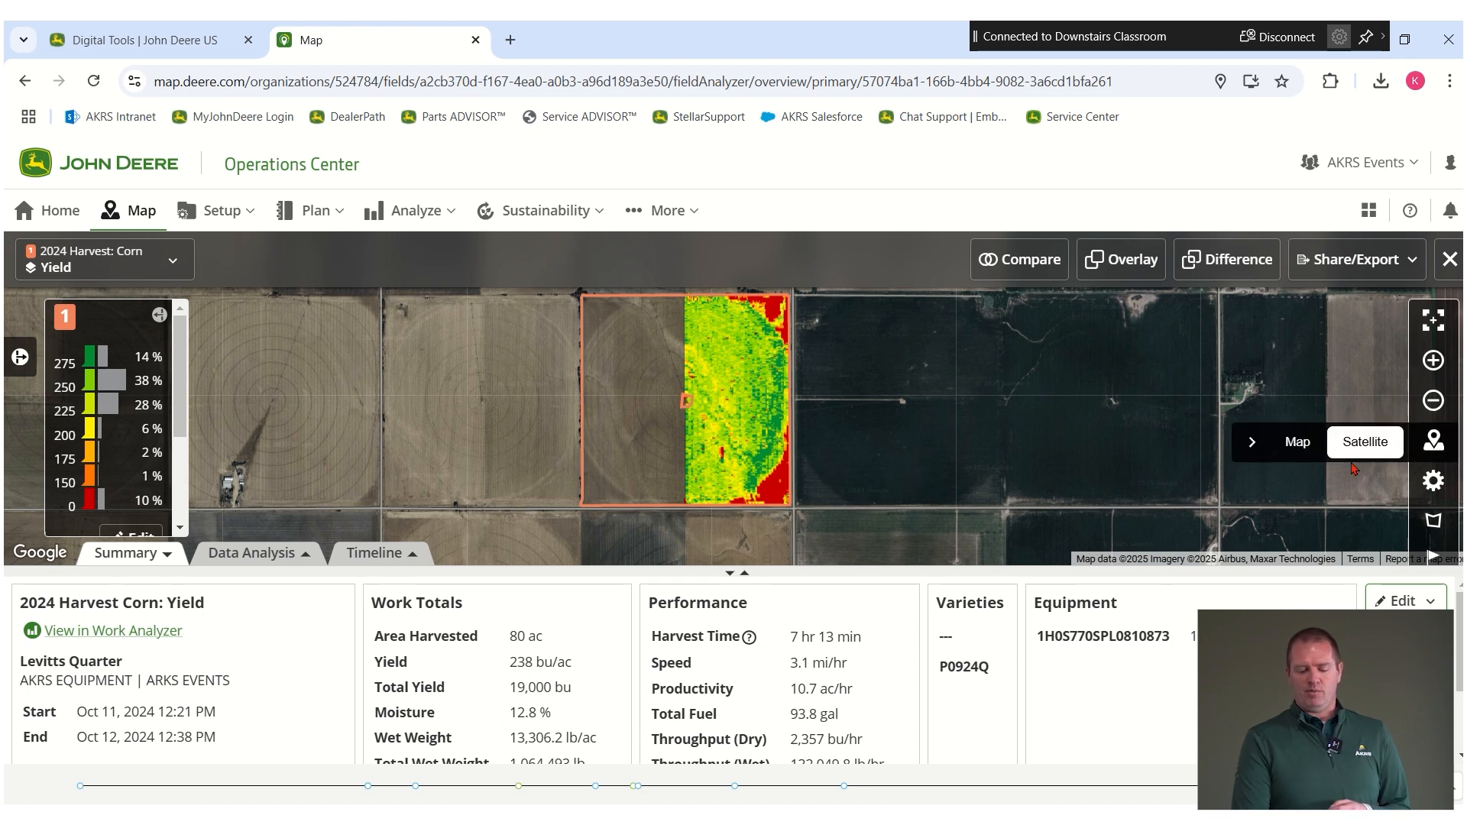
Make the yield map area taller, view the Map Settings with its Fields option, and close them without changes
left_click_drag(1035, 567, 1047, 695)
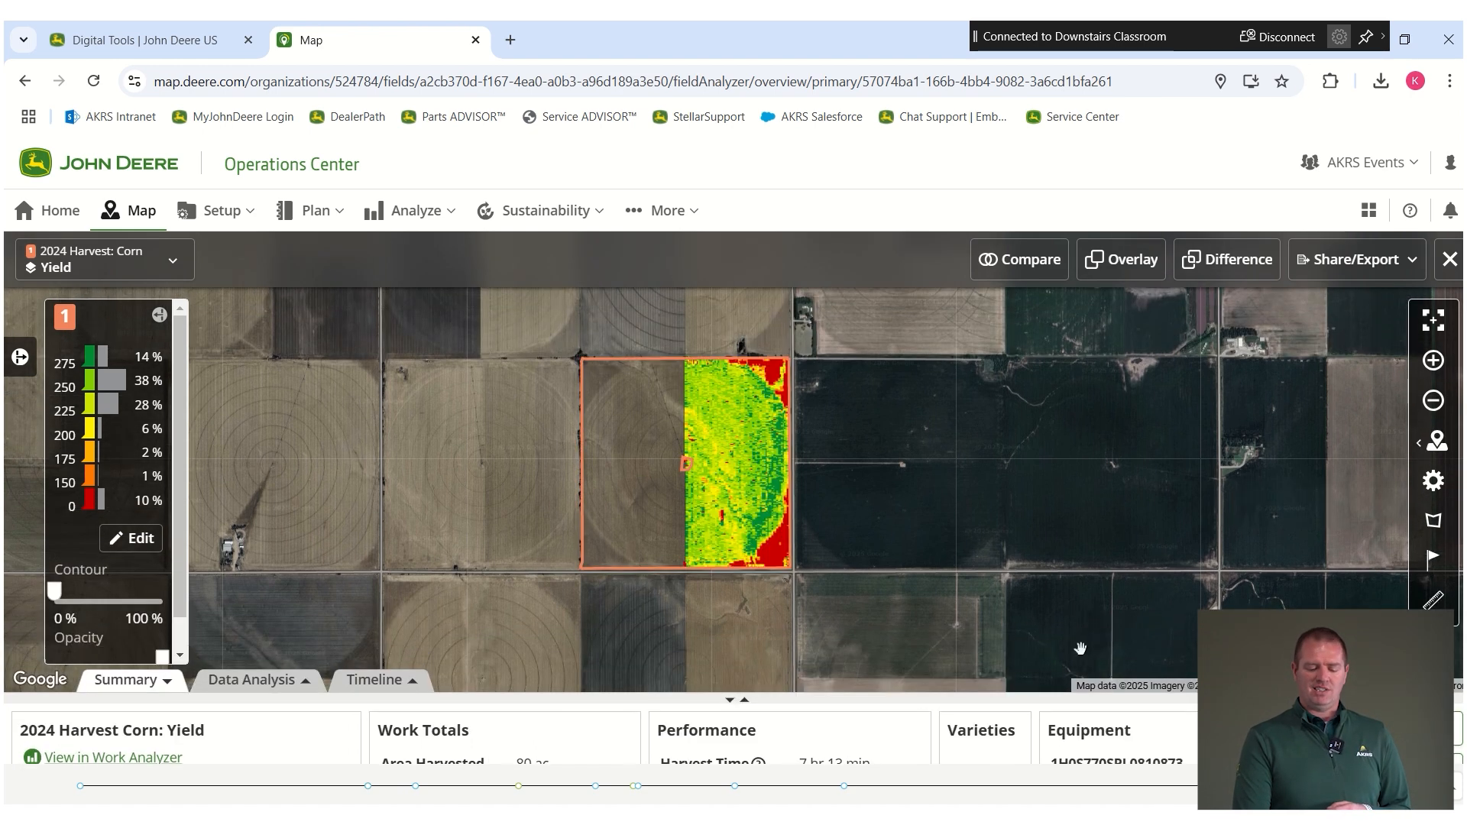
mouse_move(1435, 449)
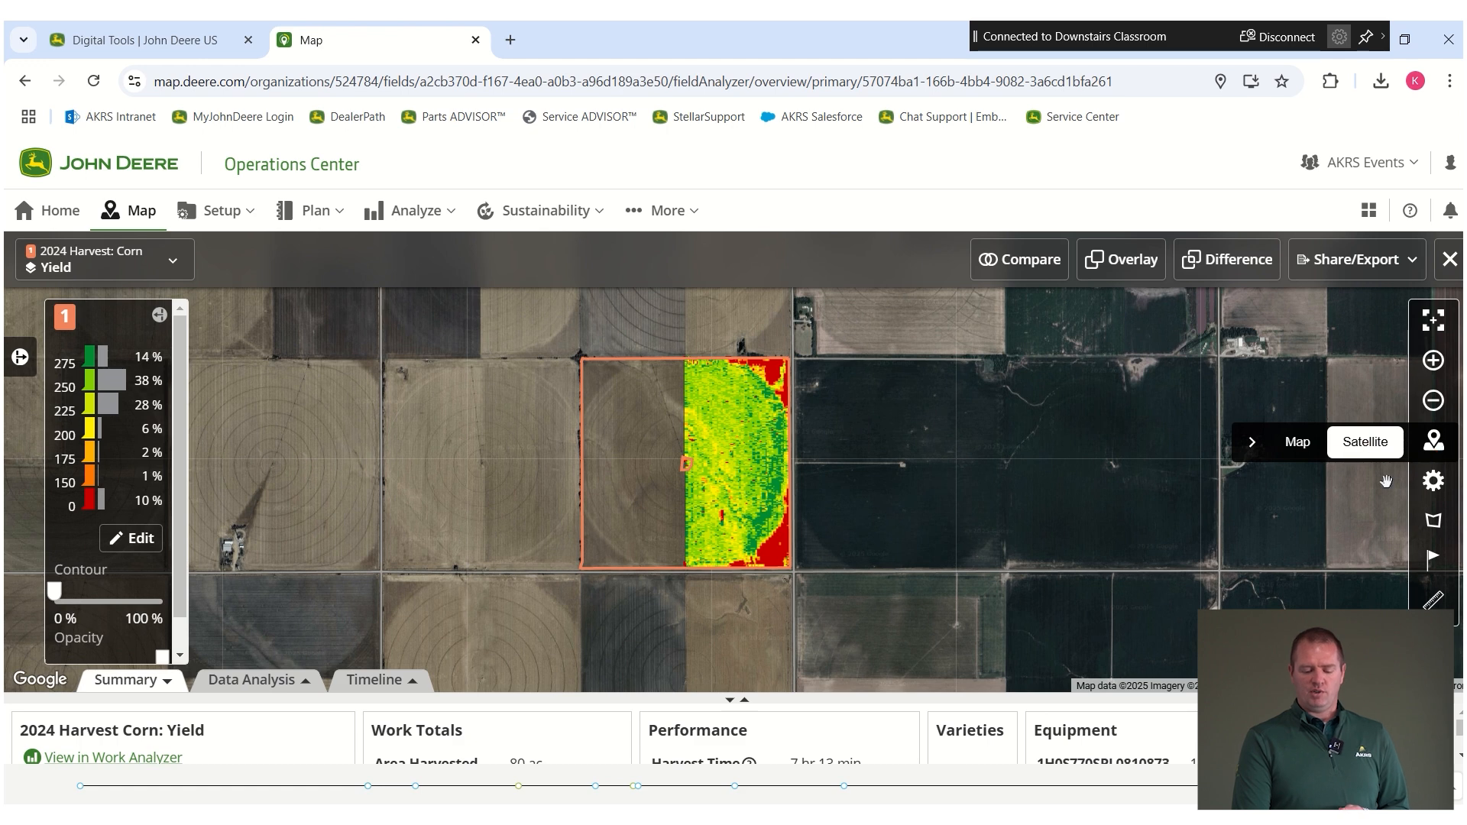
left_click(1436, 483)
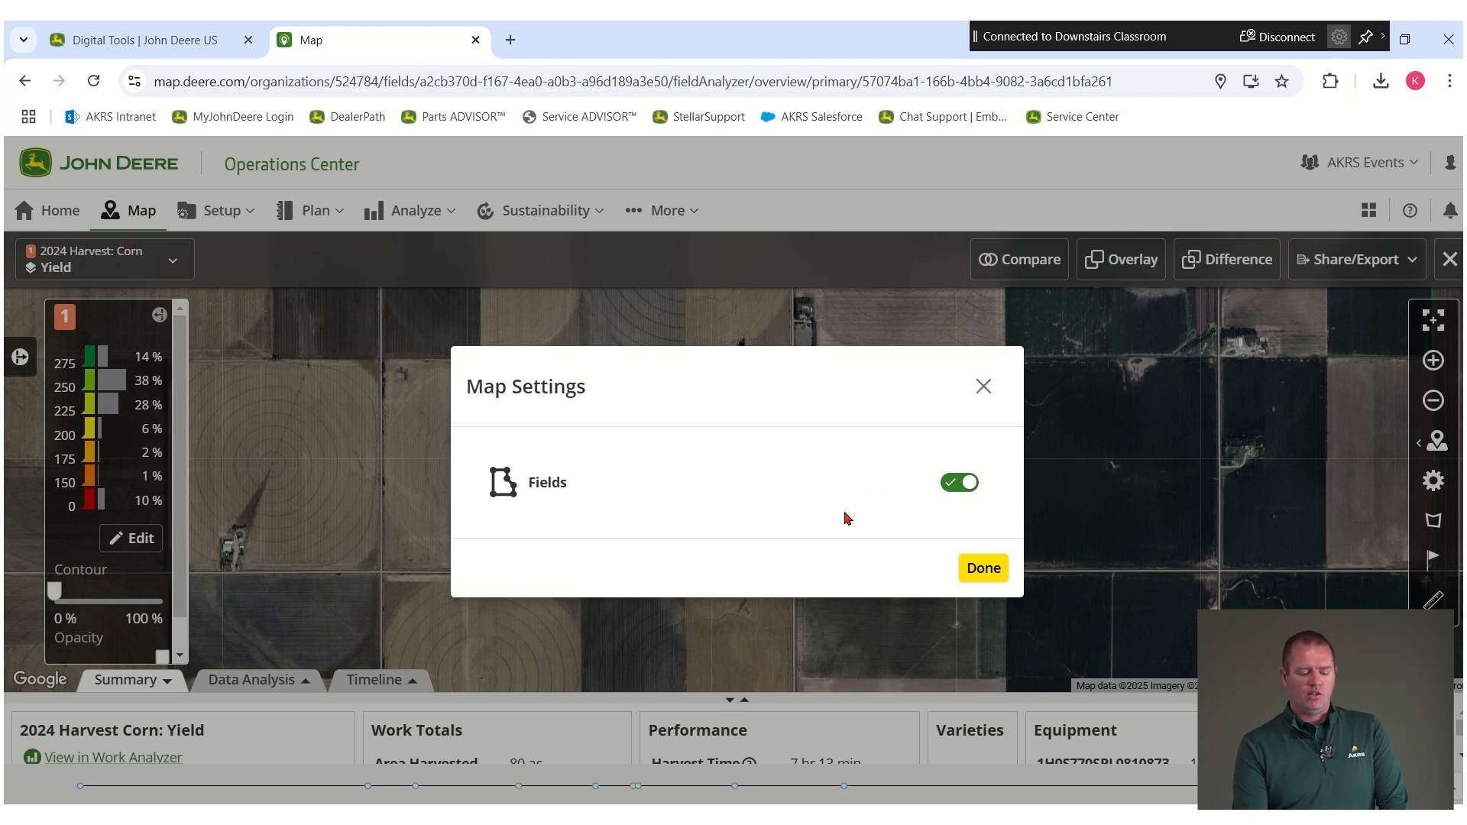
left_click(980, 385)
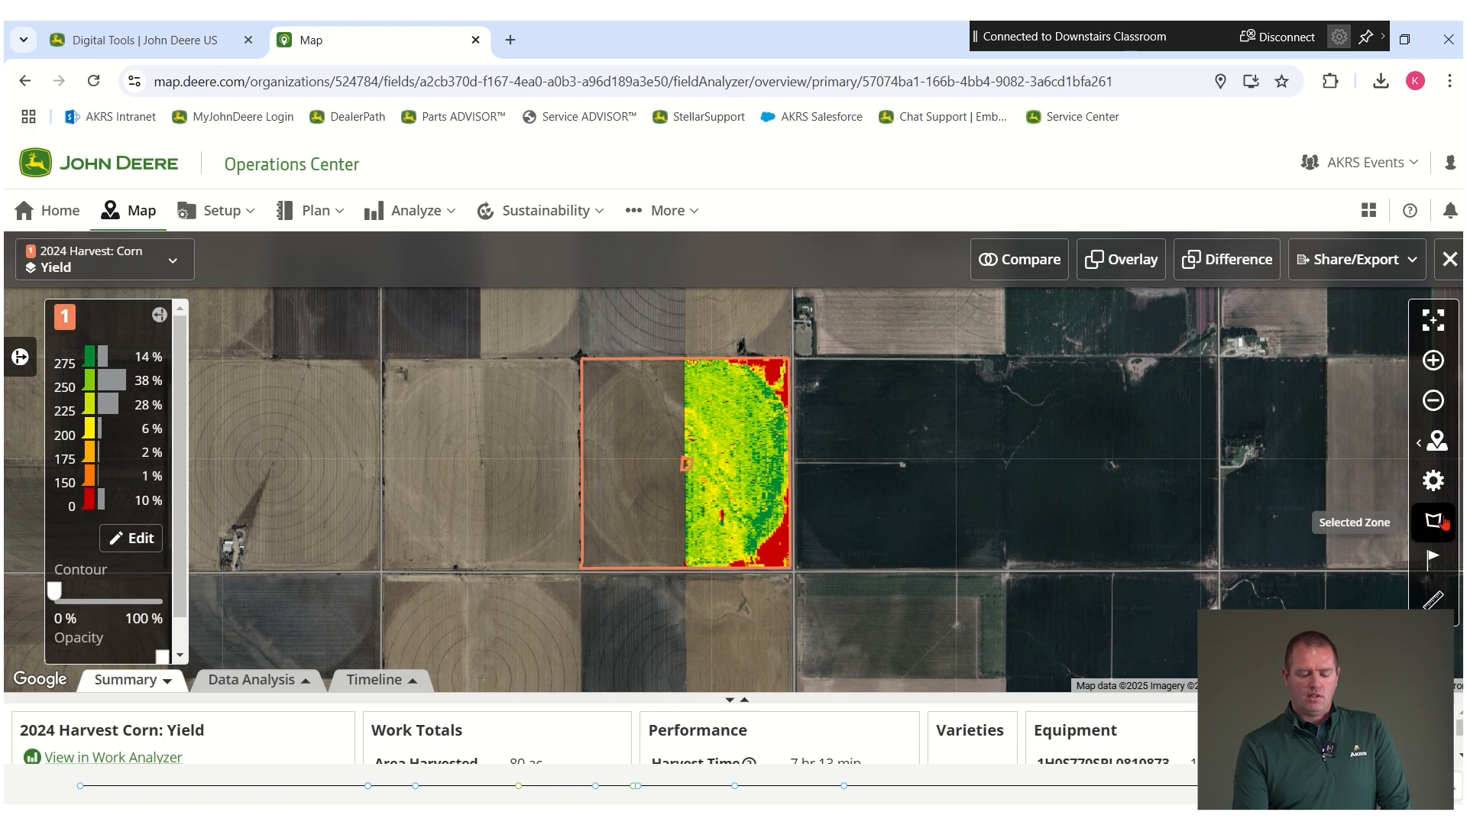
Draw a four-sided polygon zone of about 6.1 ac in the northeast part of the 2024 corn yield area
left_click(1447, 527)
scroll(756, 482, "up", 1)
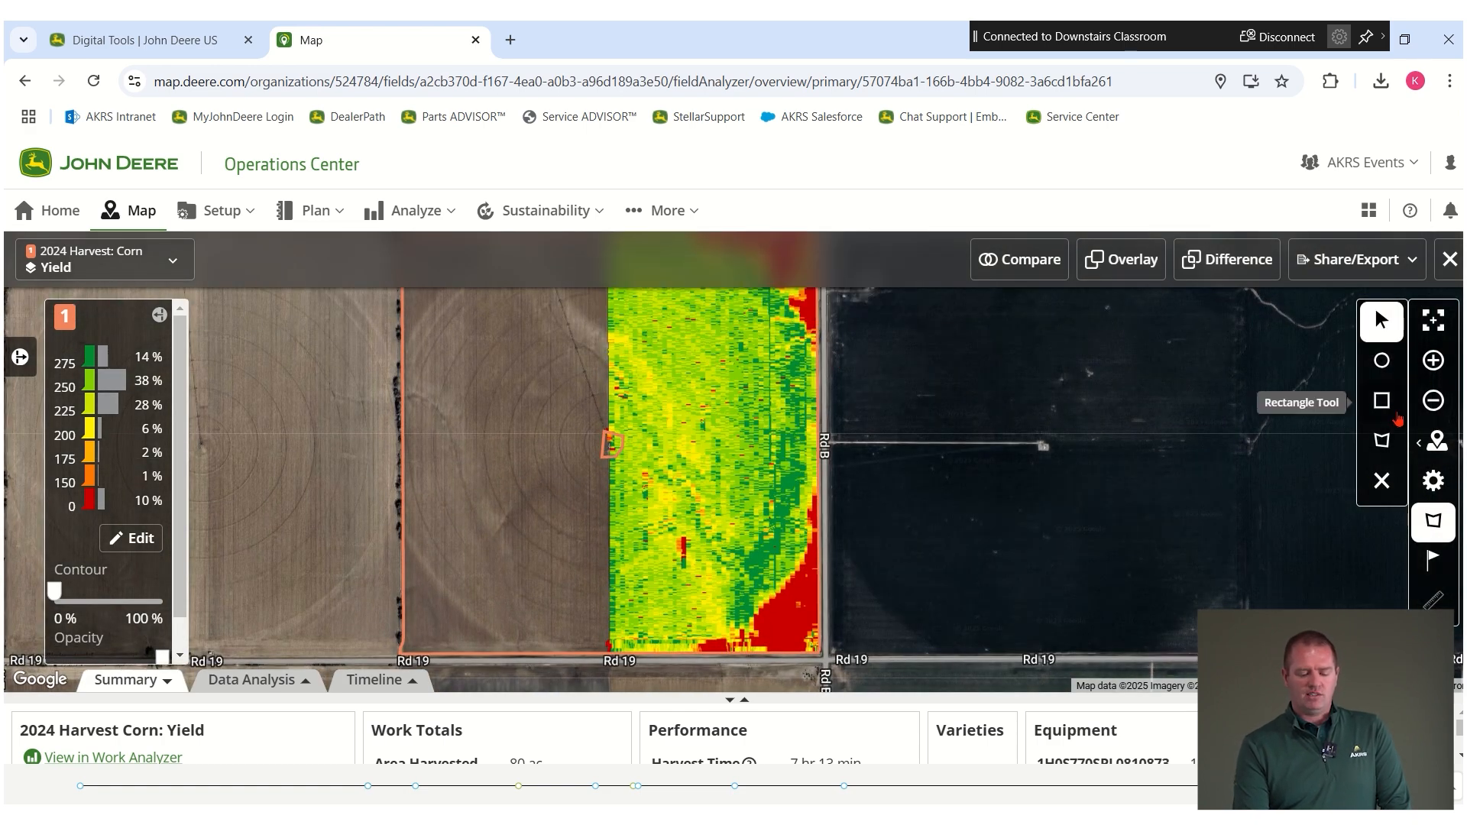
left_click(1381, 440)
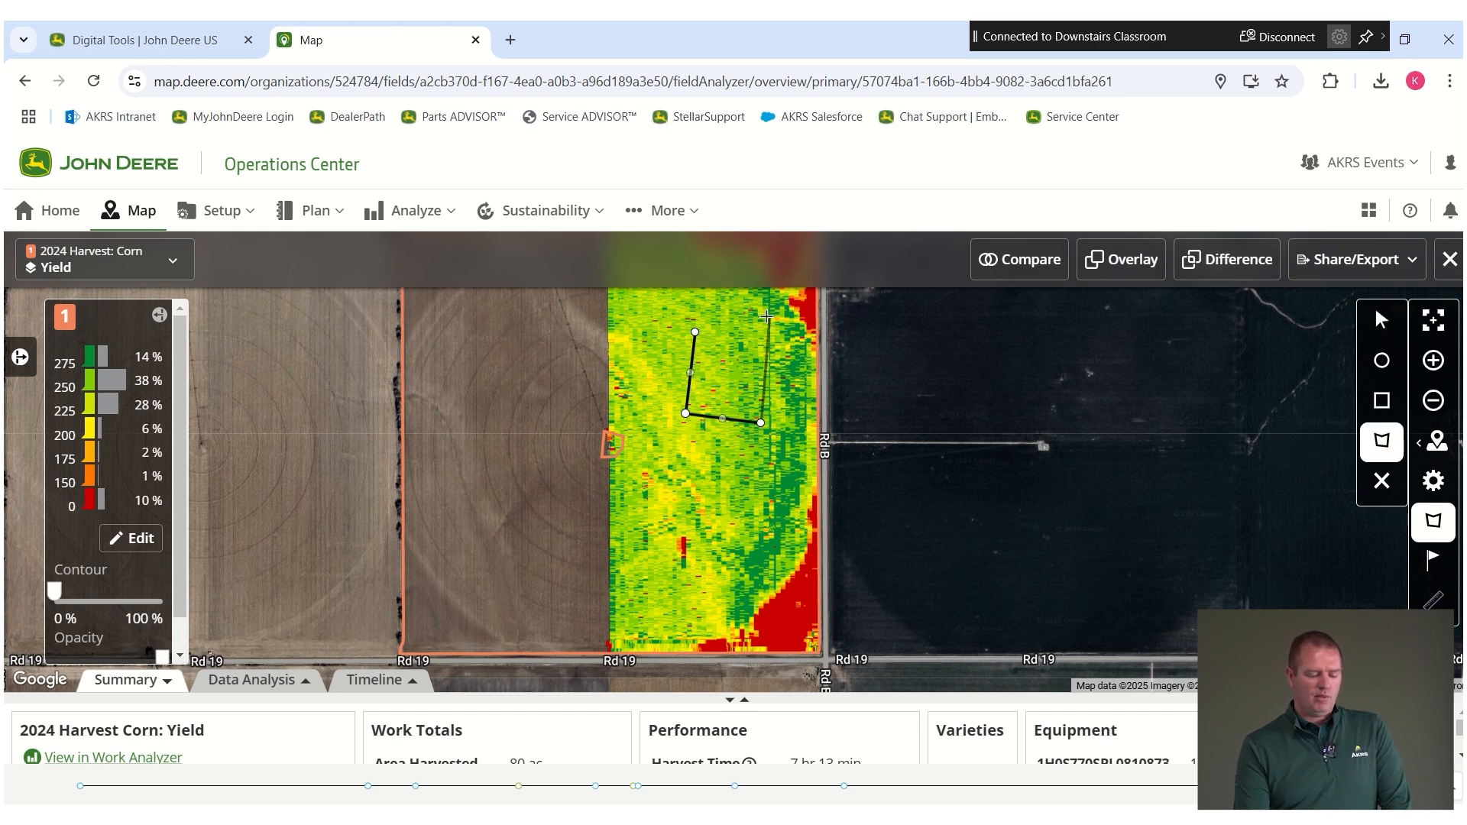
left_click(686, 332)
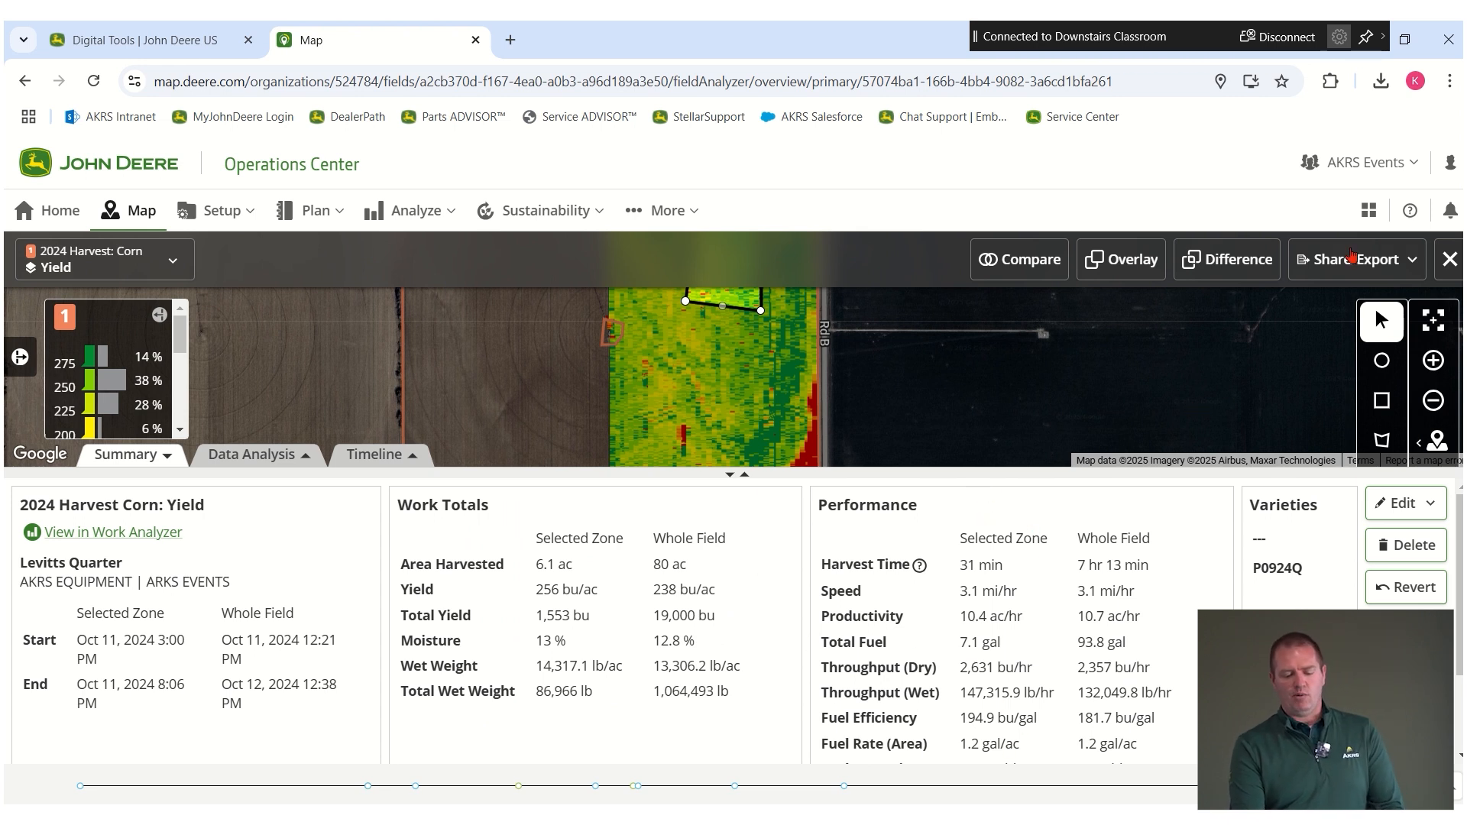
Download a field report with performance information, its map zoomed in on the selected zone, and close the report dialog
left_click(1416, 260)
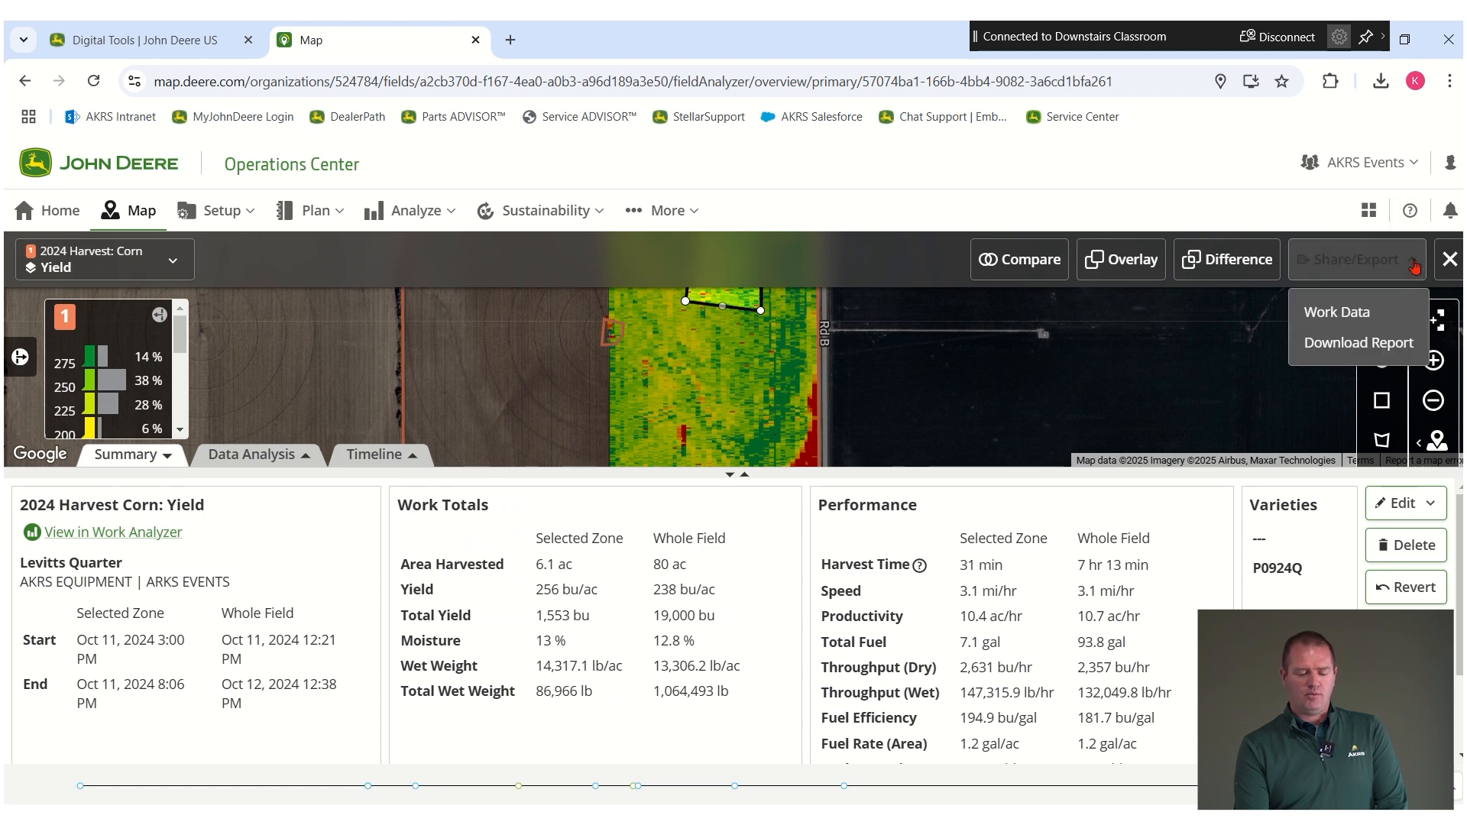
left_click(1370, 342)
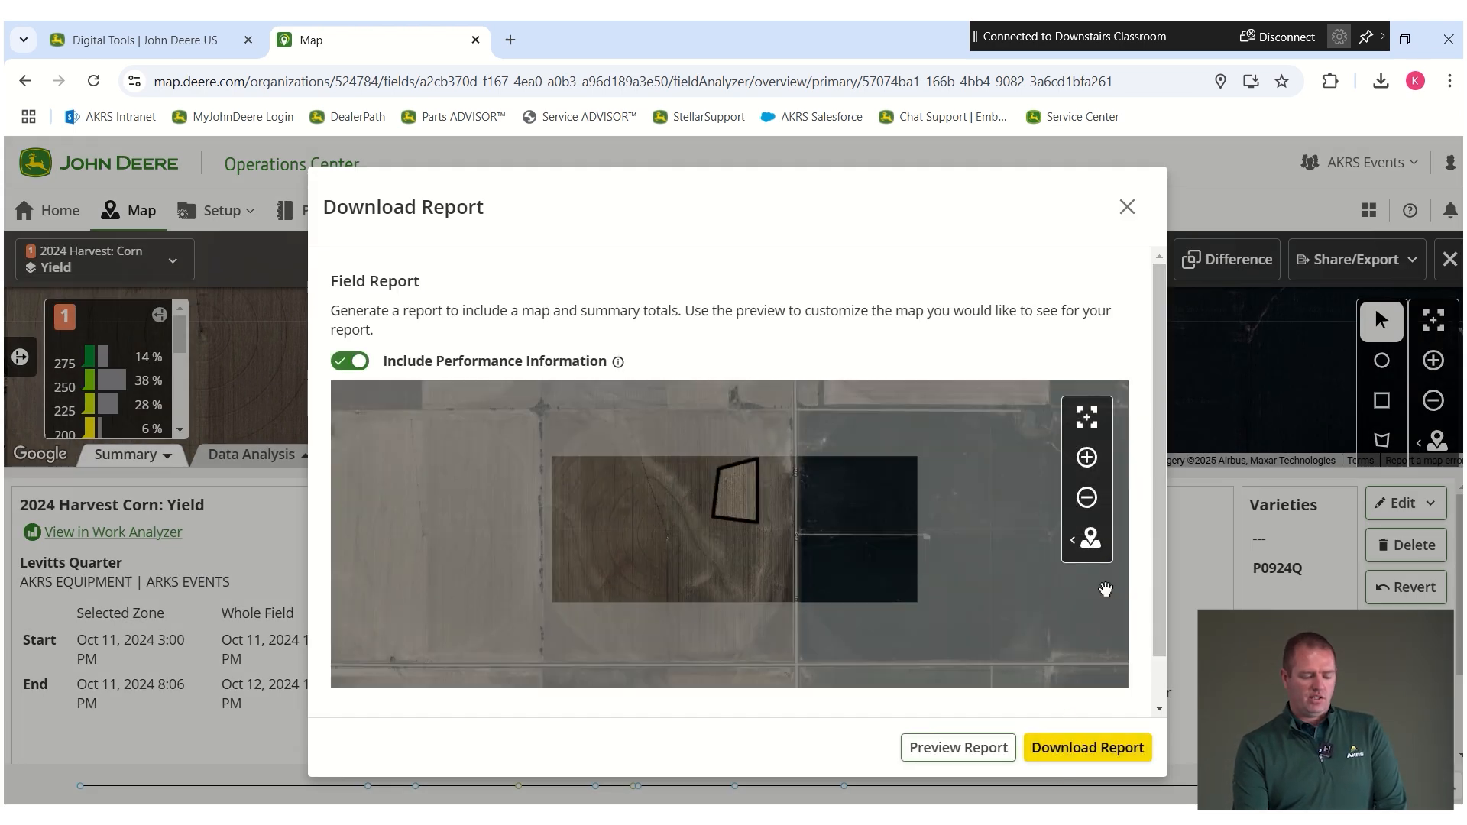
scroll(772, 496, "up", 2)
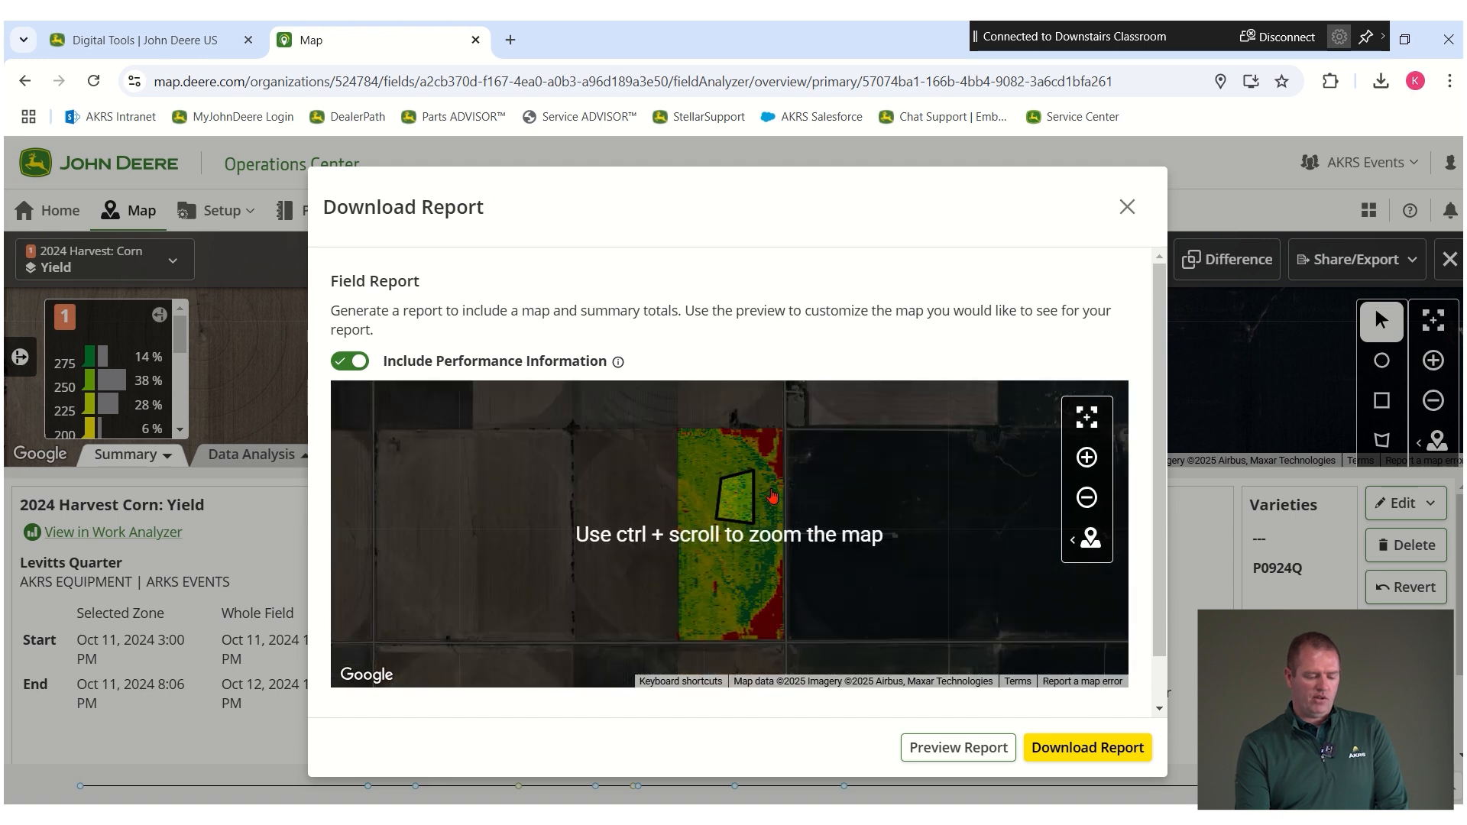
left_click(1087, 457)
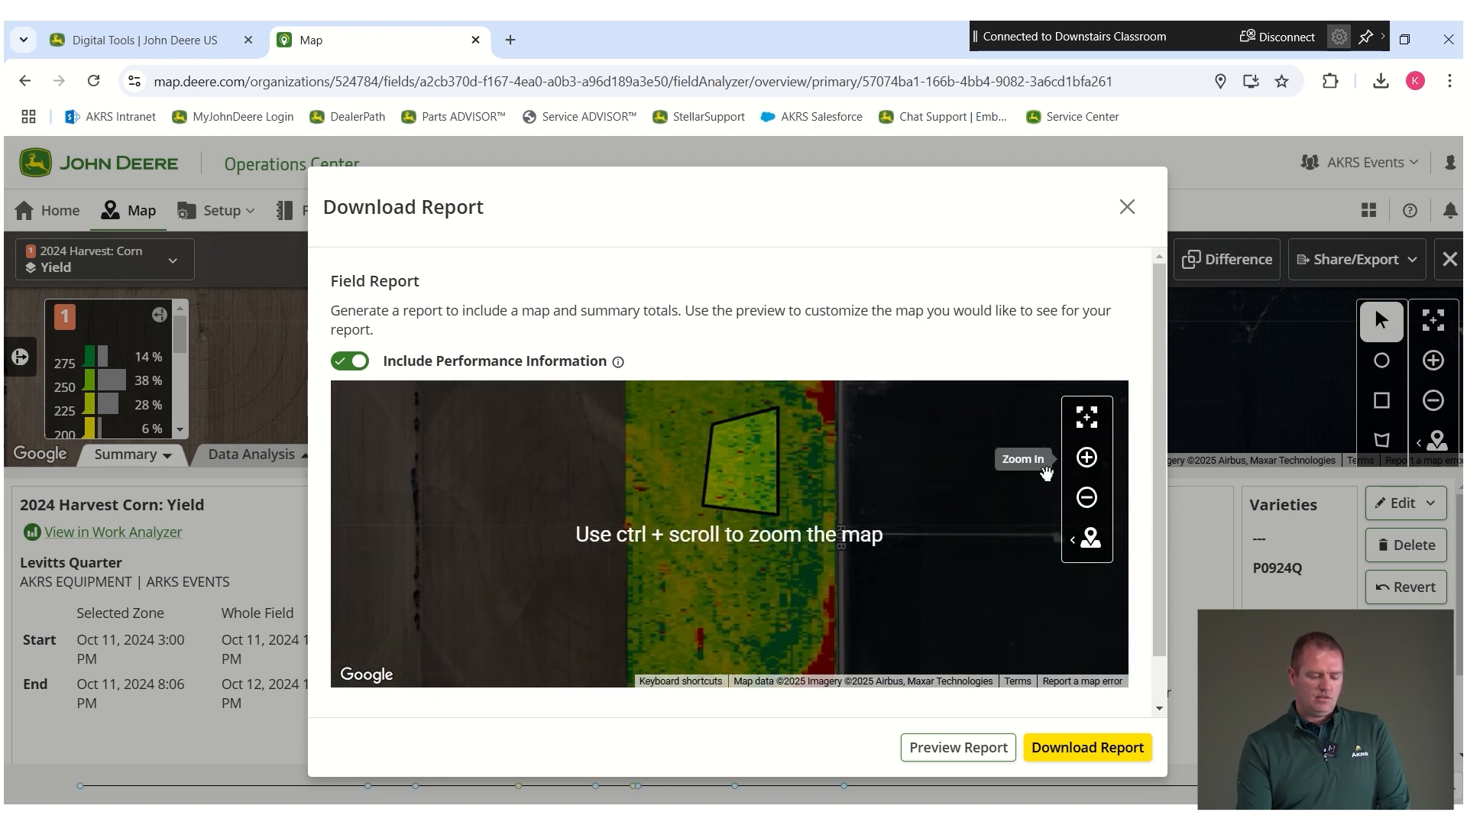
left_click_drag(951, 453, 946, 516)
left_click(1105, 744)
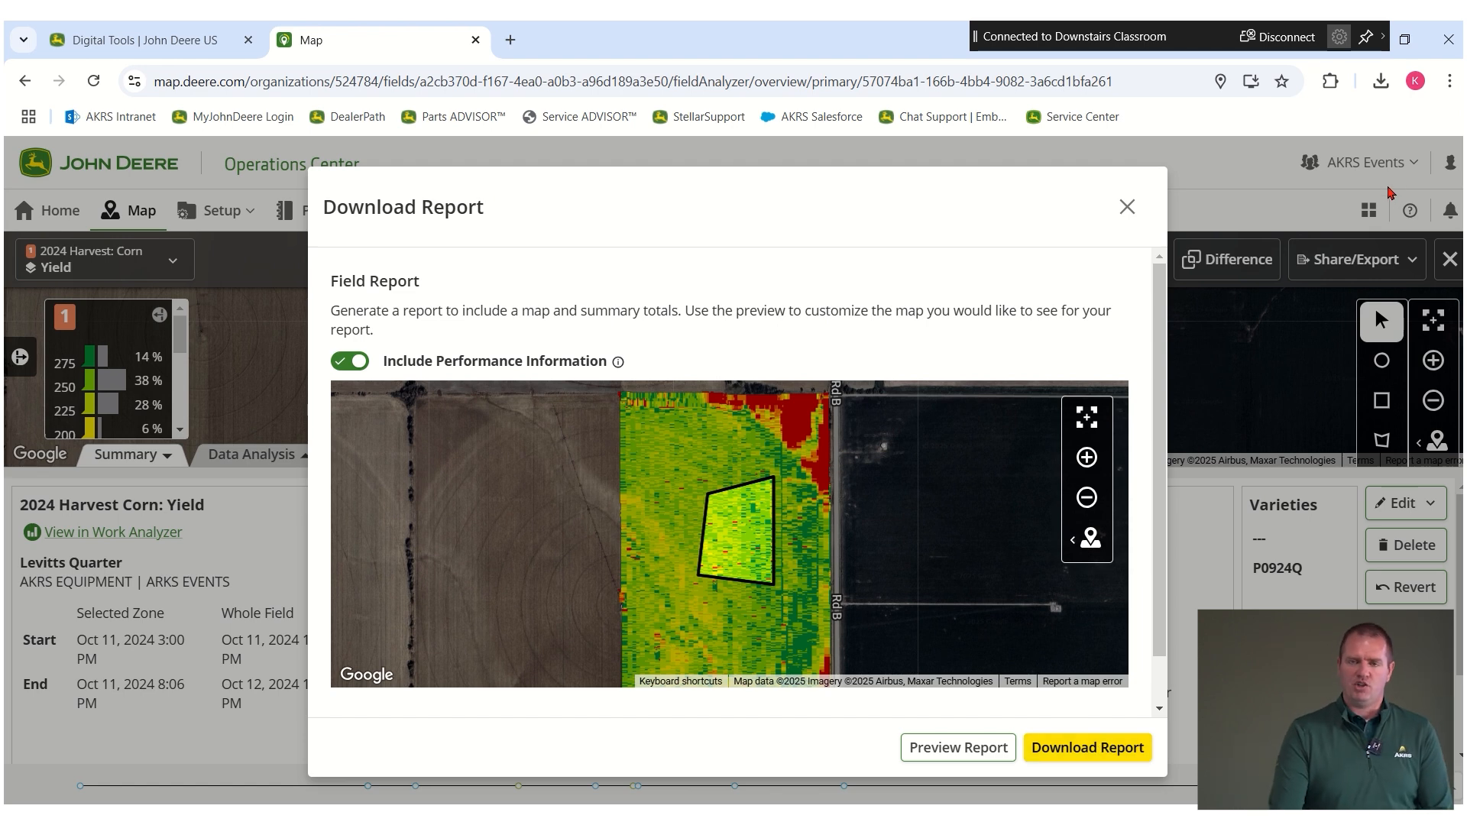
left_click(1127, 209)
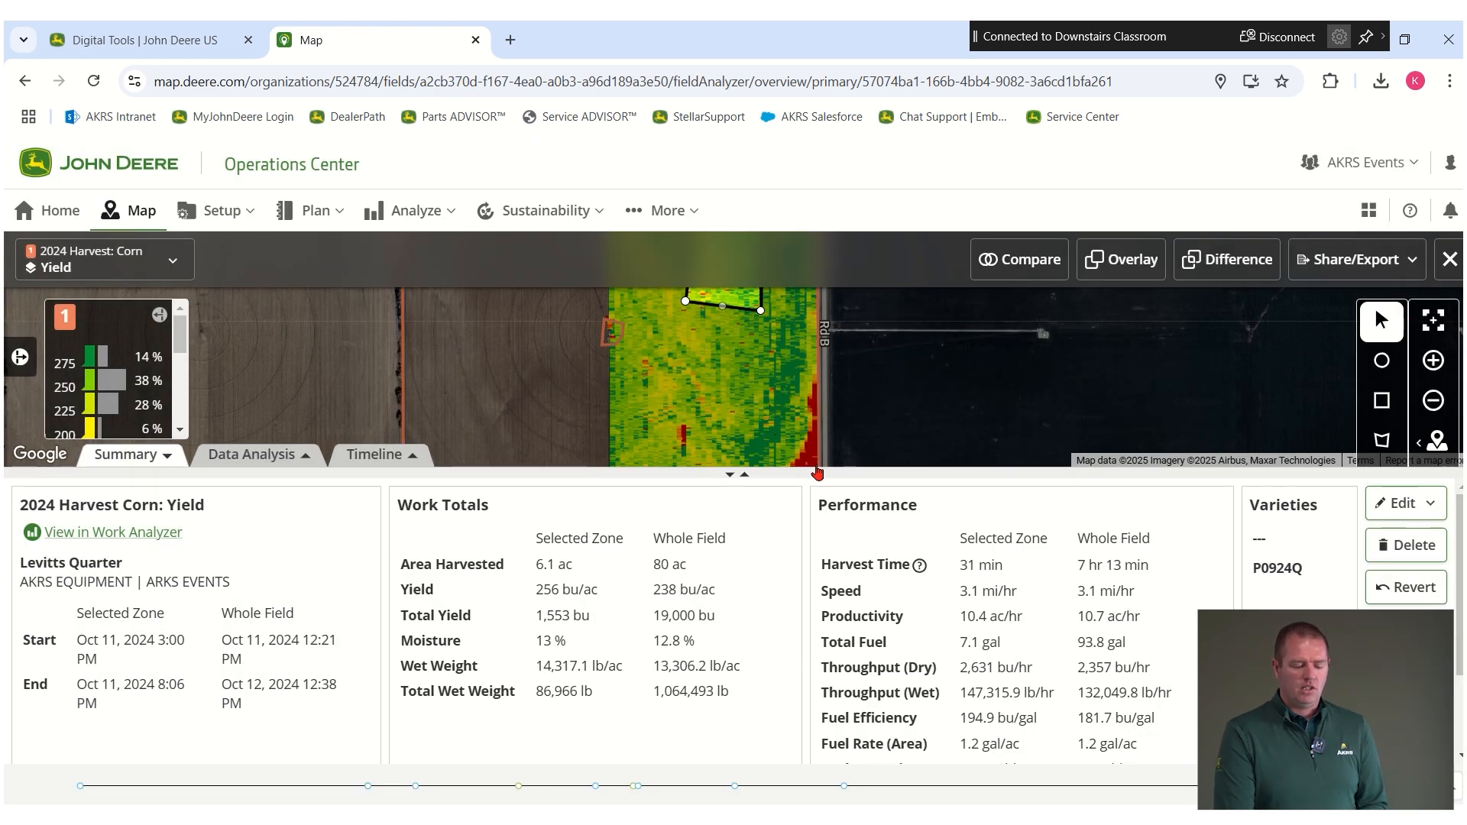
Delete the polygon zone from the corn yield map
left_click_drag(848, 476, 856, 656)
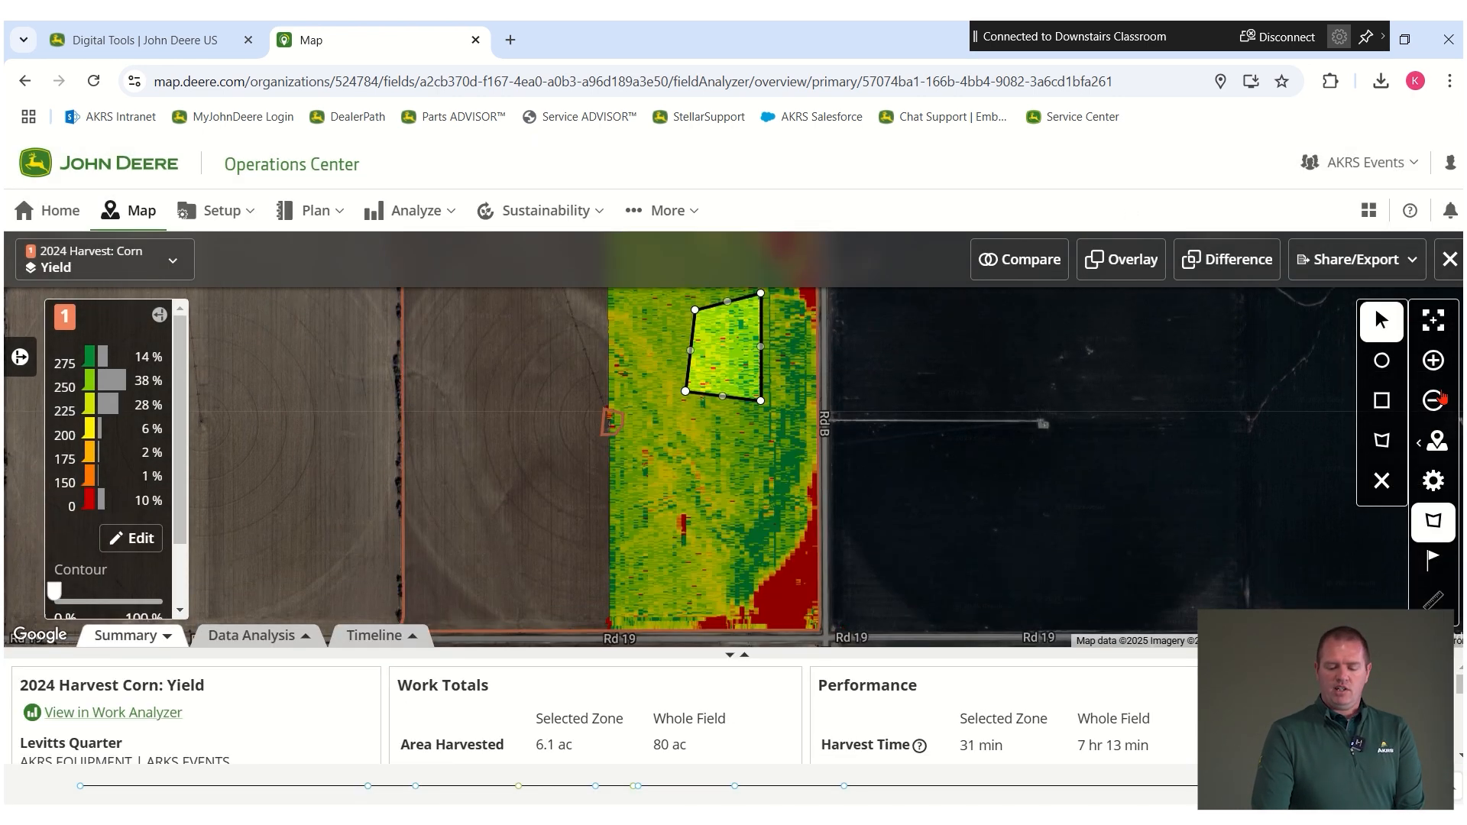
left_click(1381, 480)
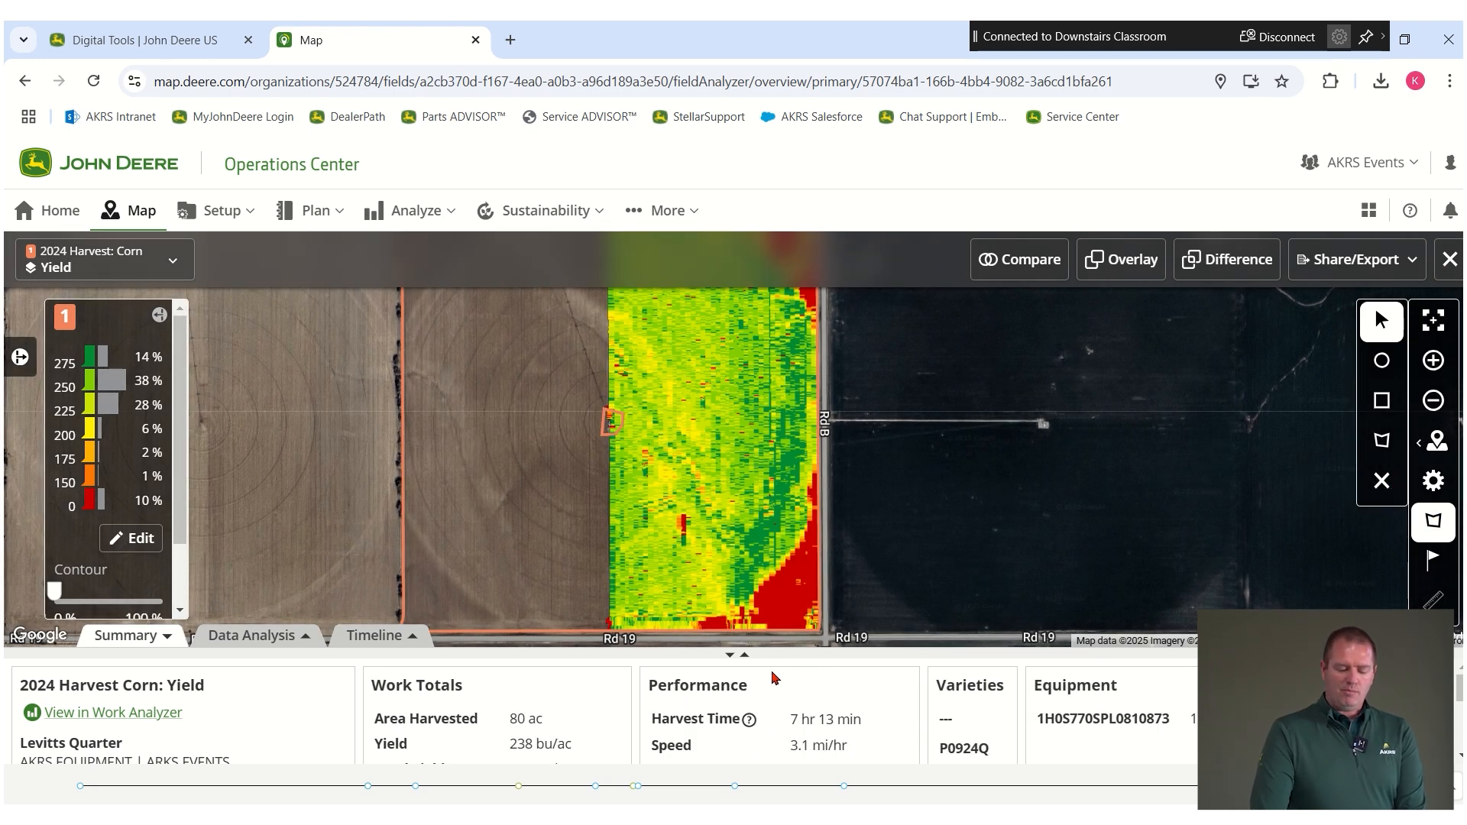
Examine the Yield and Wet Weight options for editing the harvested area and post calibration of the 2024 corn harvest, and cancel without changes
left_click_drag(776, 656, 756, 527)
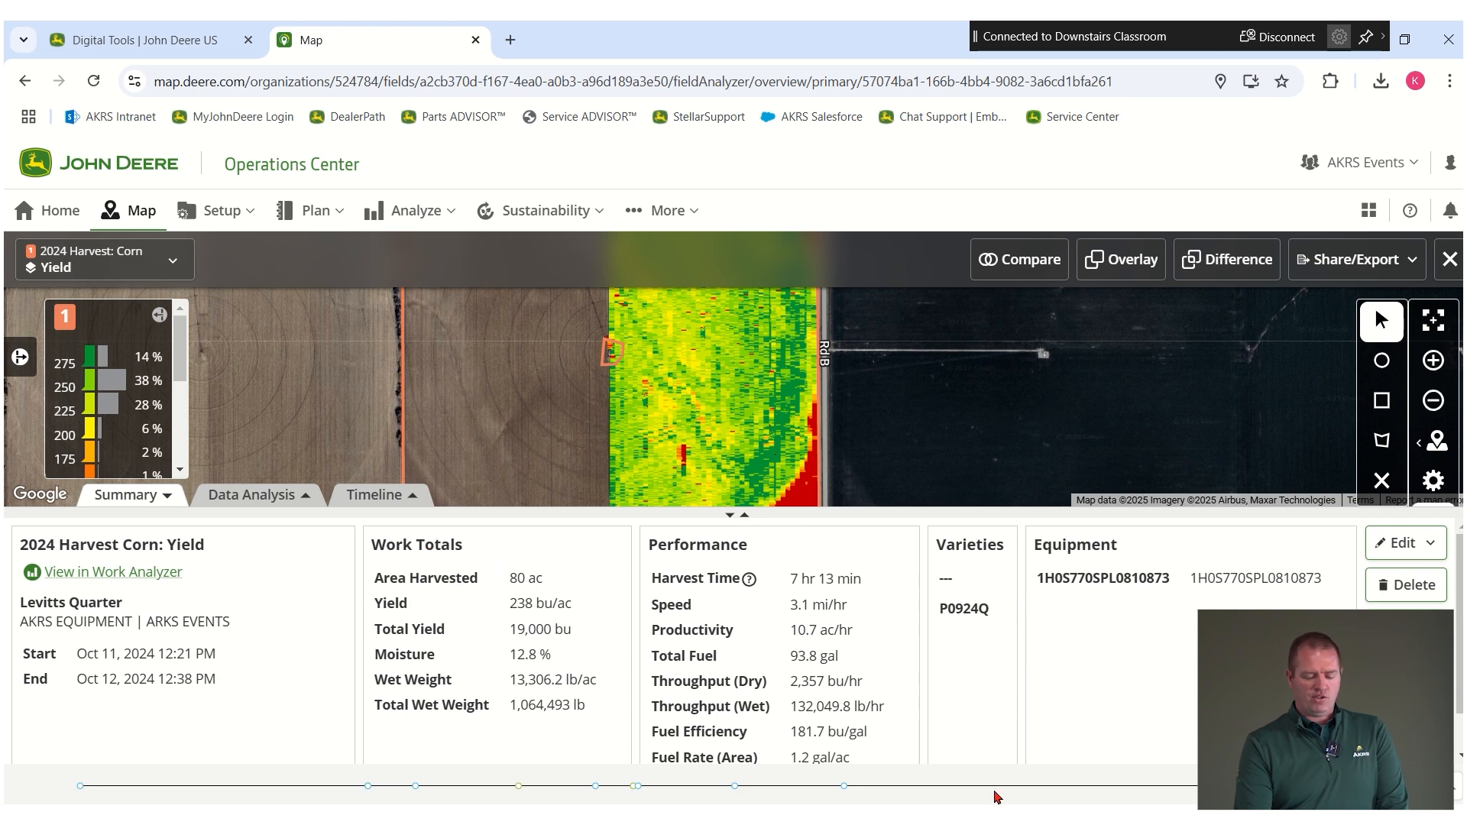
scroll(828, 437, "down", 1)
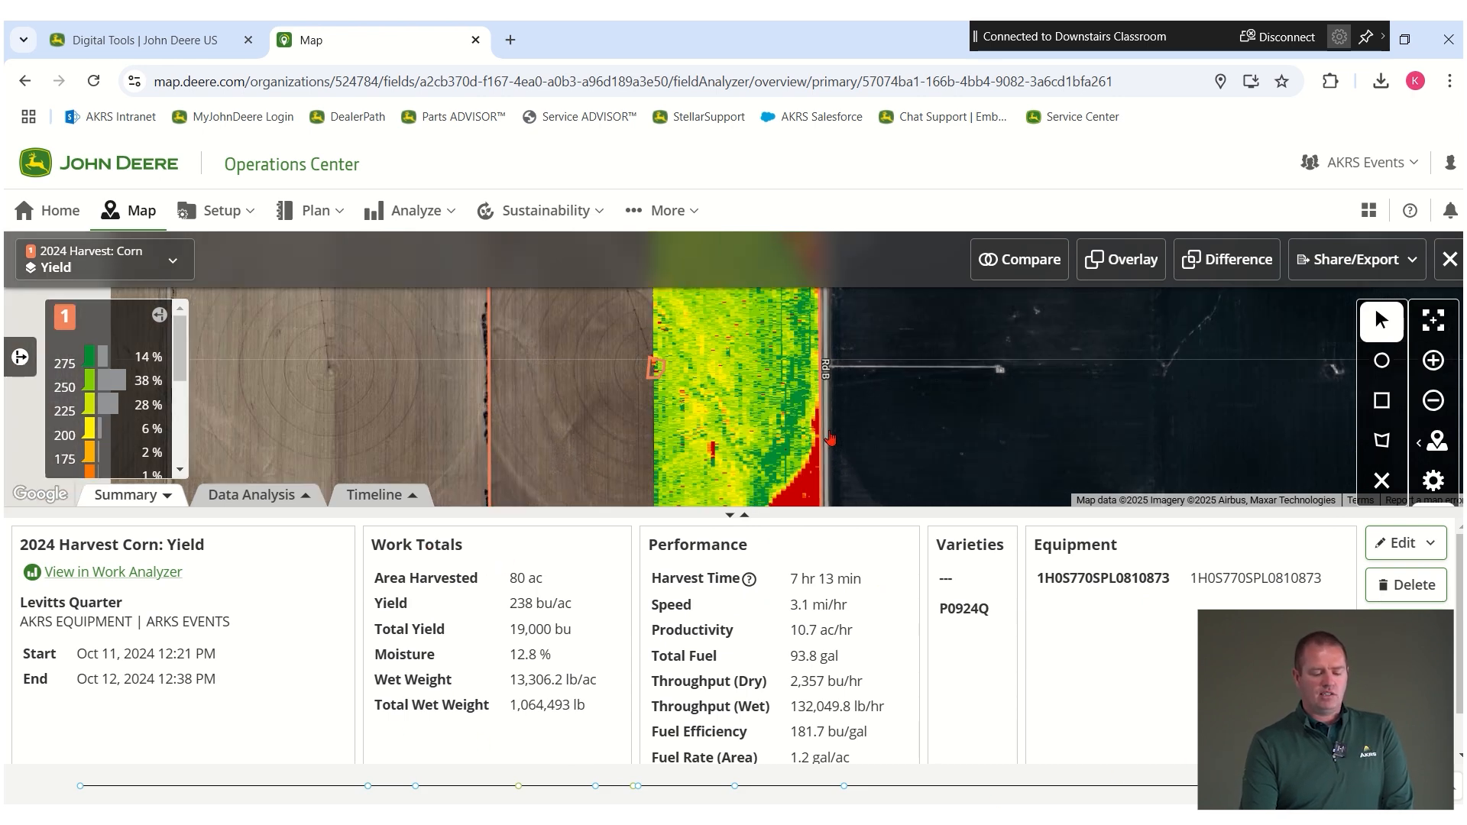
left_click_drag(934, 472, 870, 481)
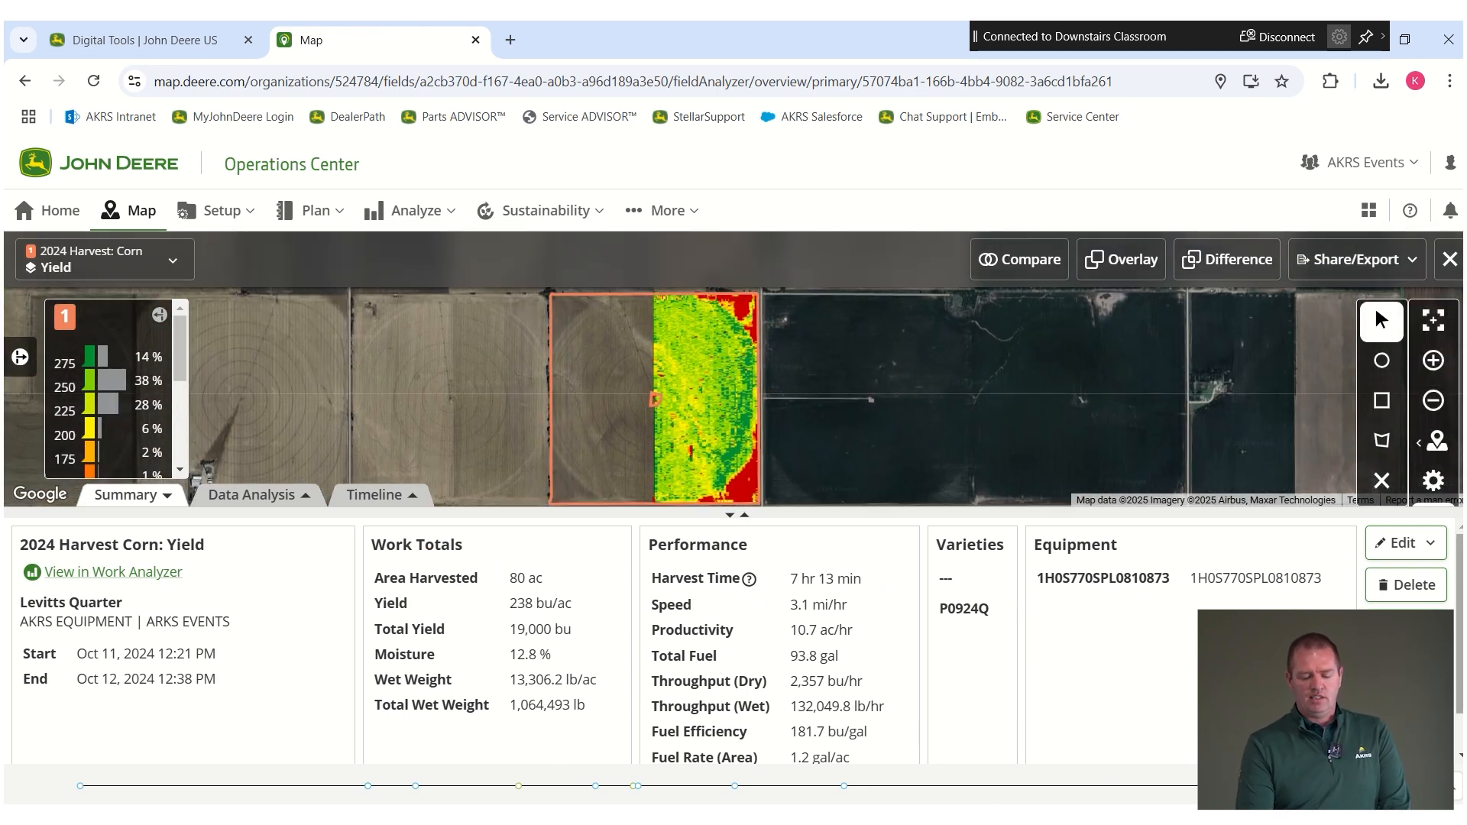
left_click(1429, 544)
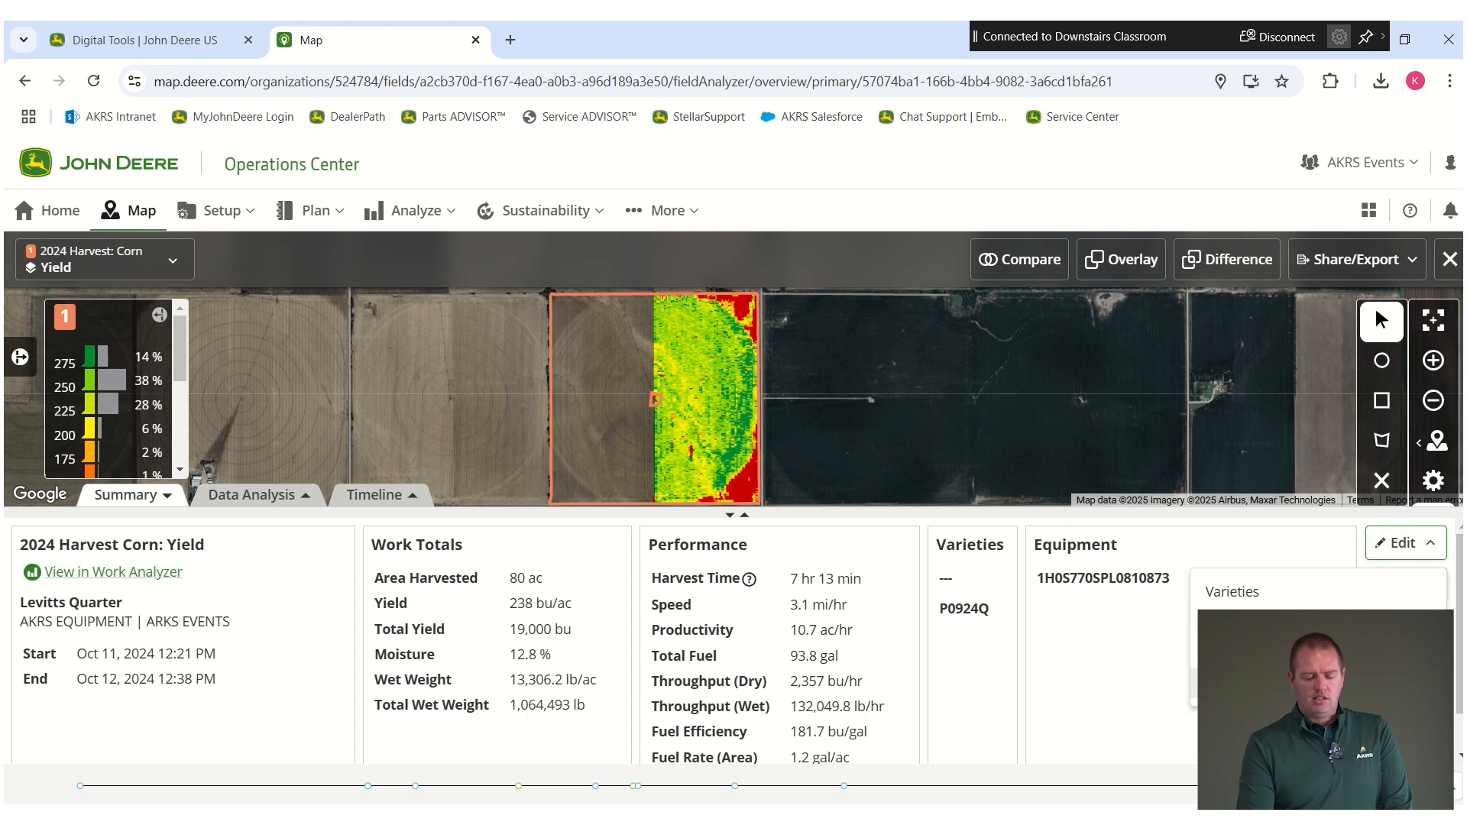
left_click(1308, 653)
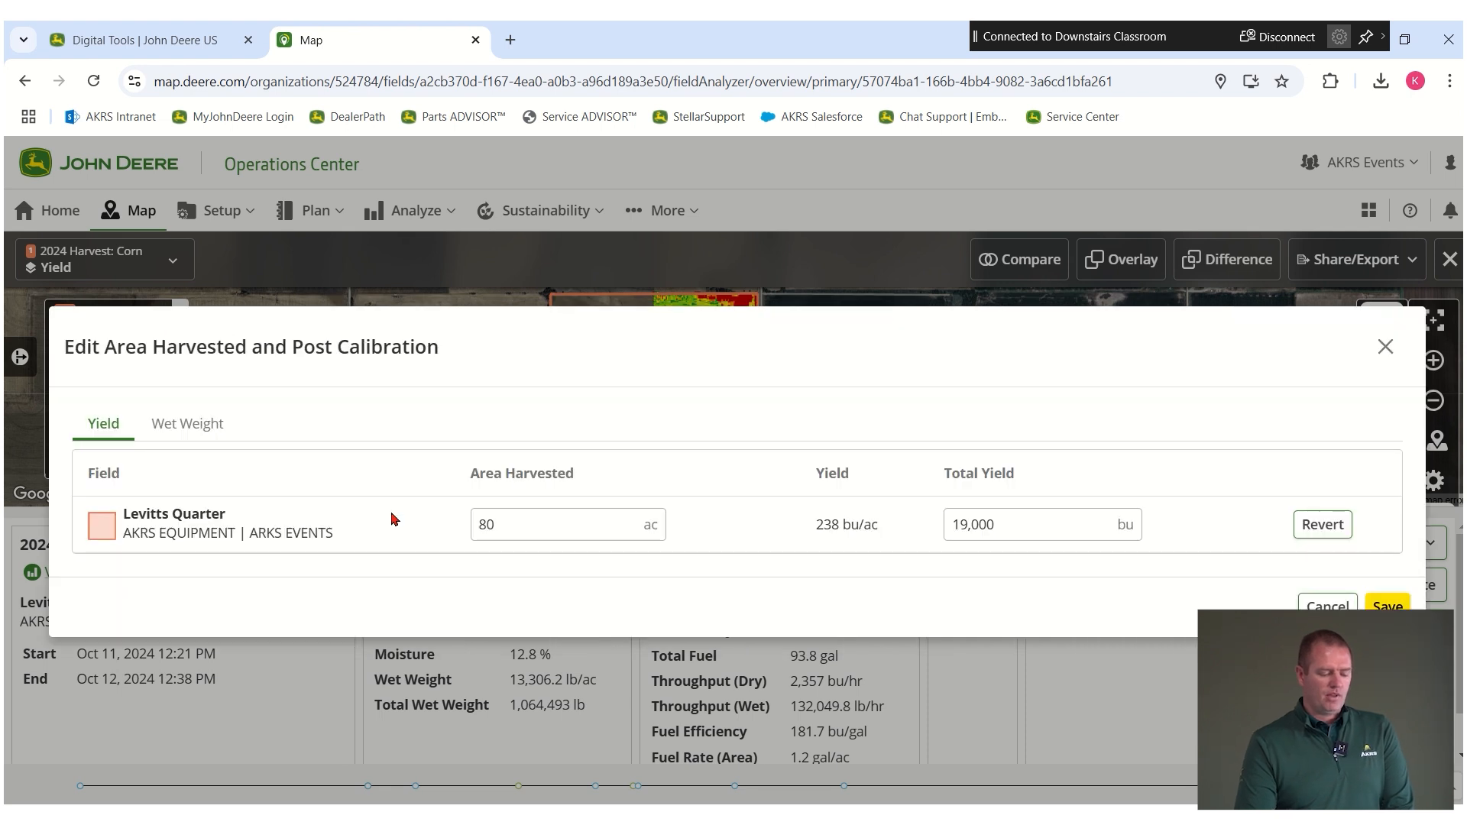
left_click(535, 521)
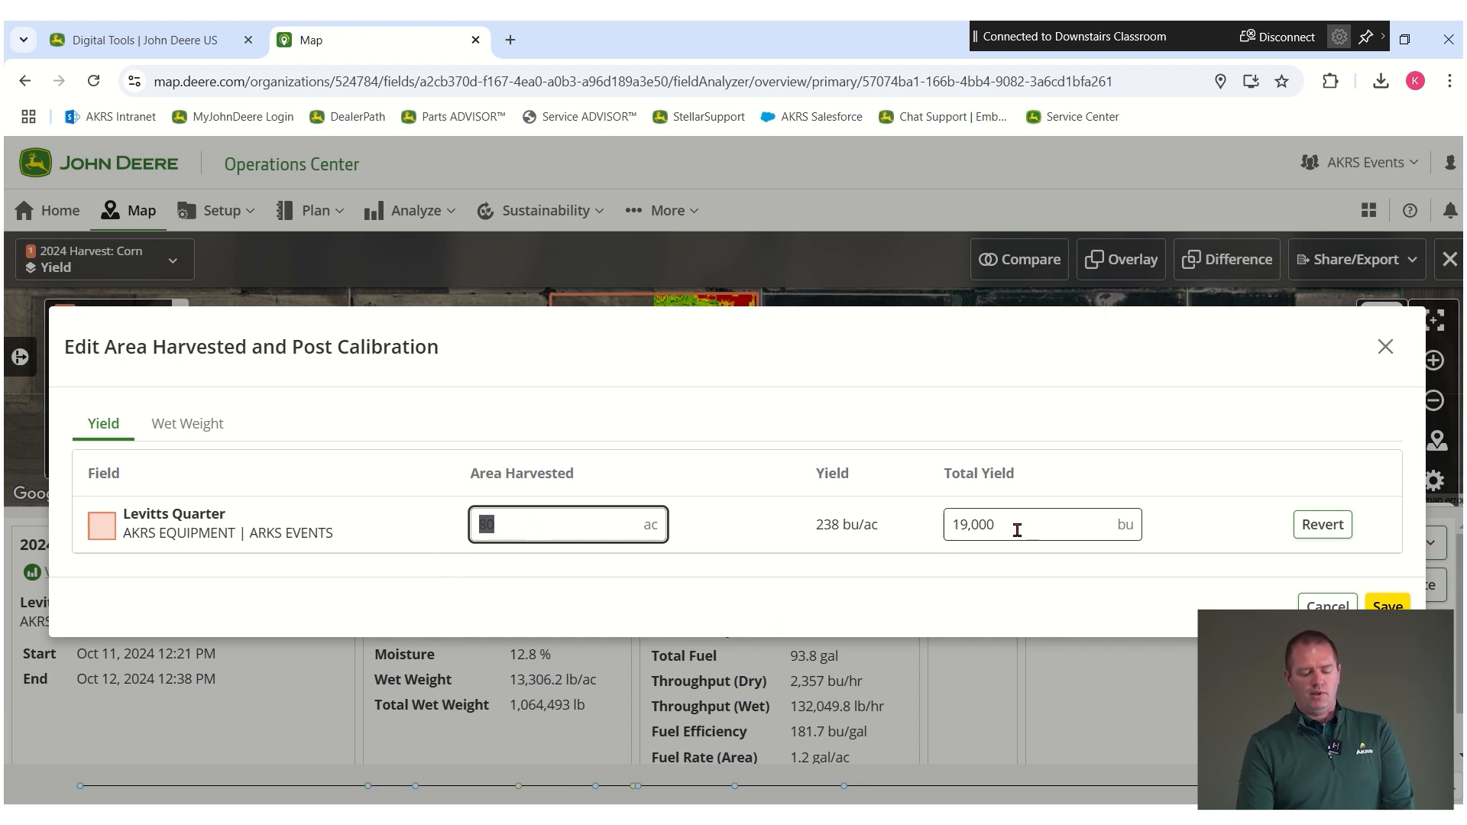
left_click(163, 428)
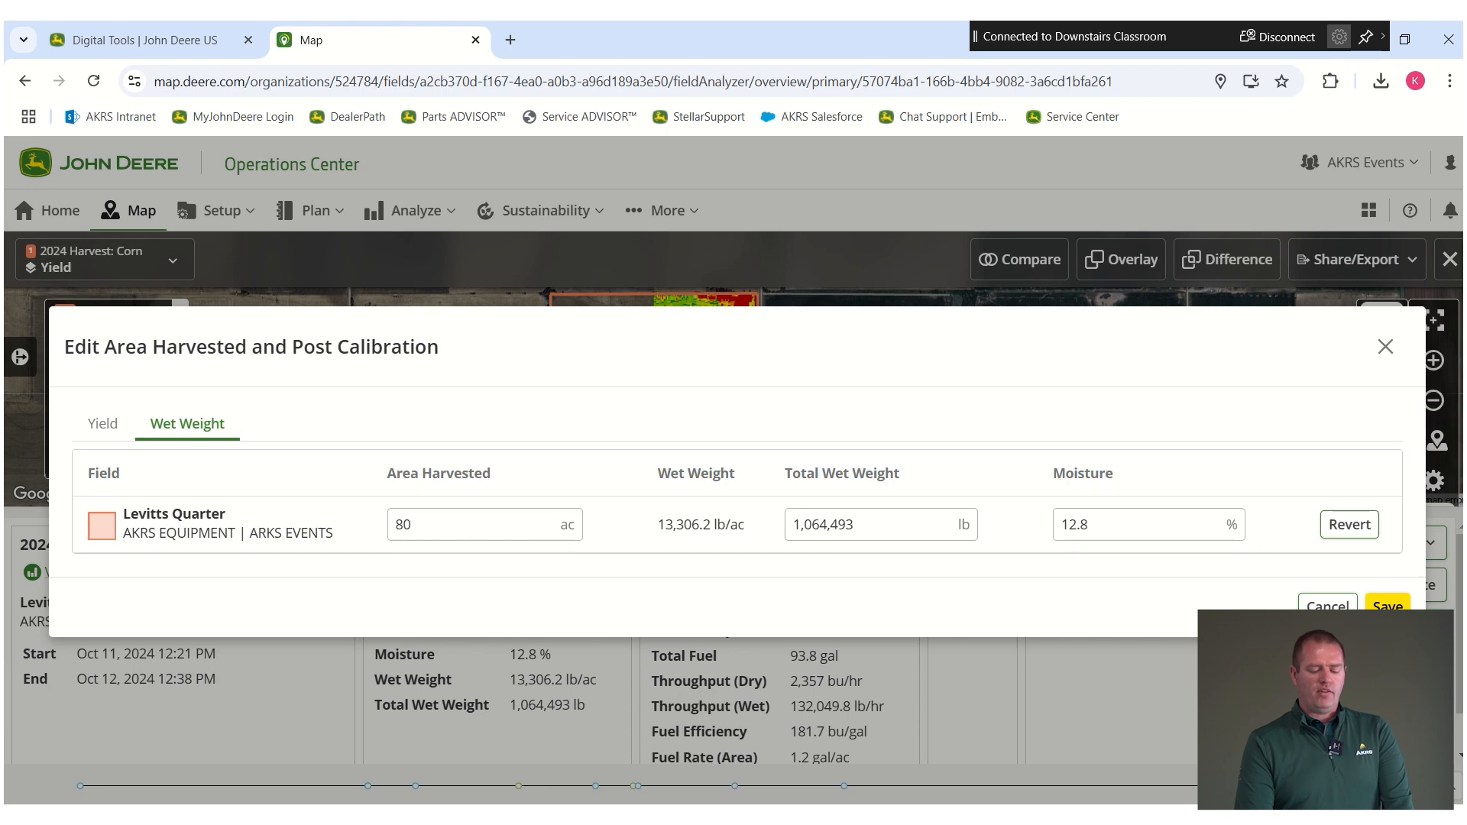
left_click(1328, 611)
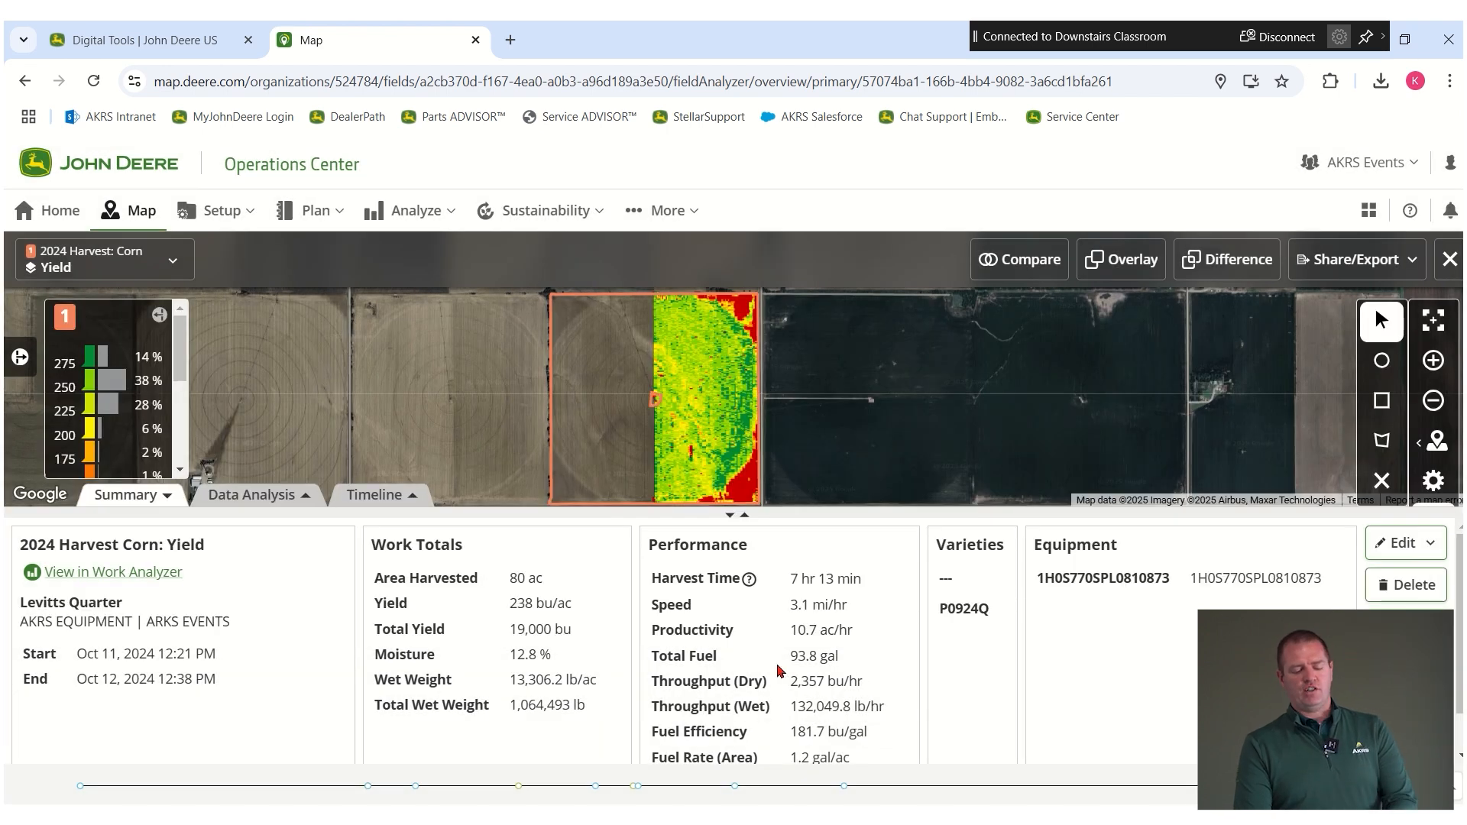